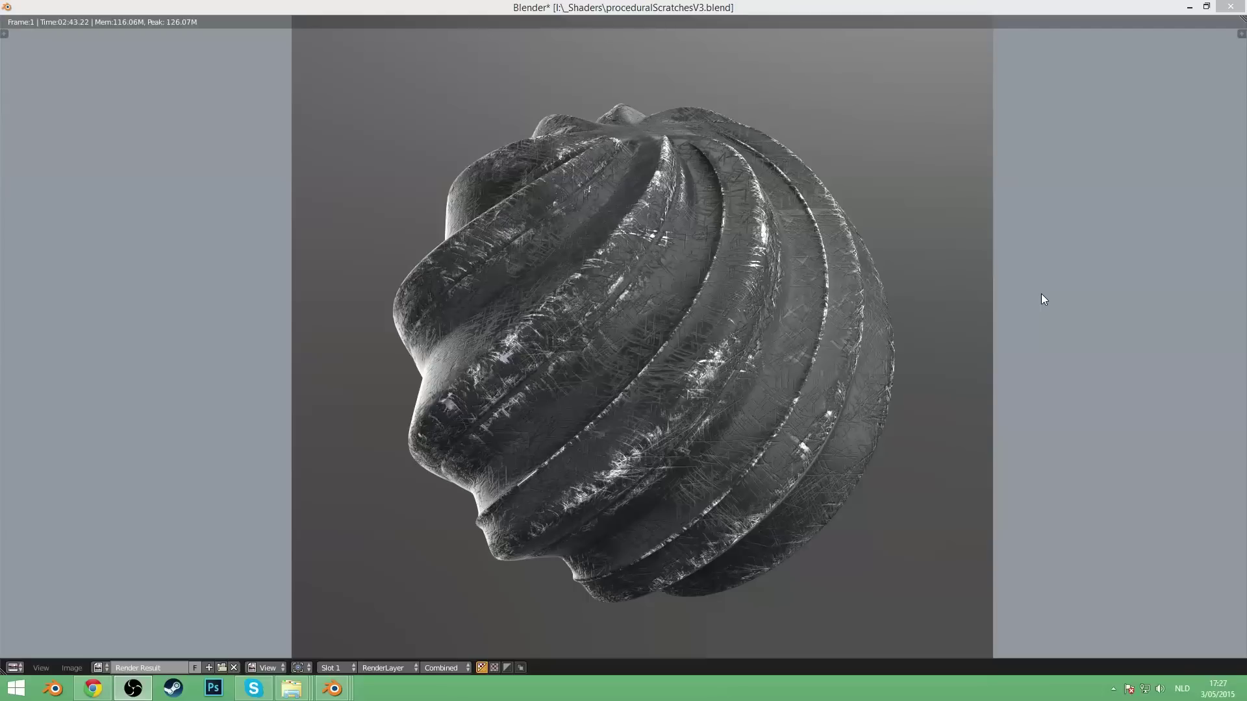
- Close the finished scratches render and preview the base scene's material through the camera in rendered shading
left_click(1230, 6)
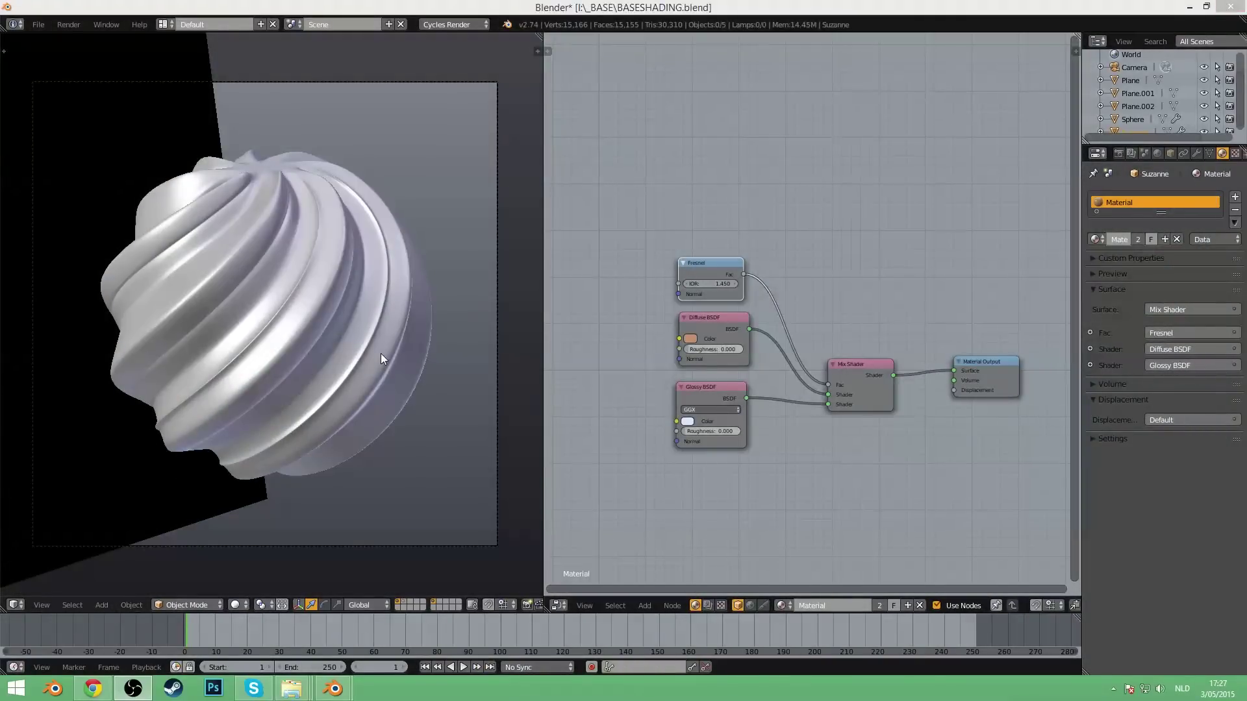
key("KP_0")
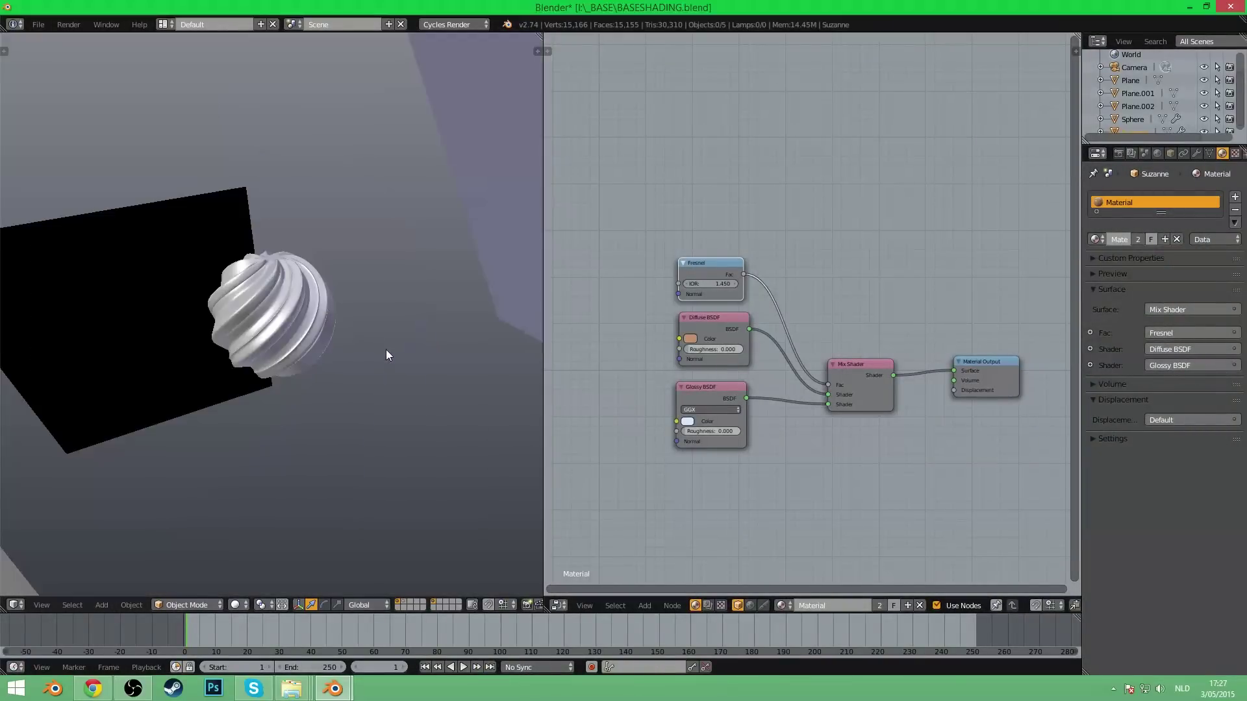
key("KP_0")
key("shift+z")
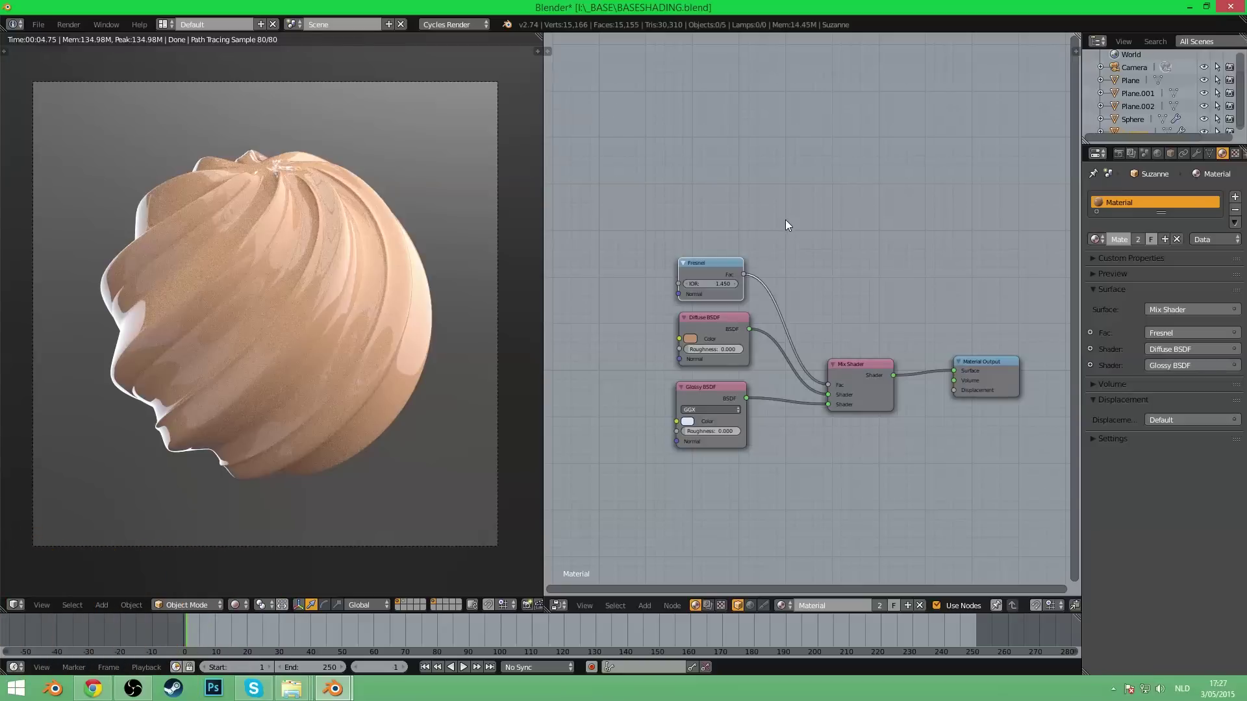
middle_click_drag(684, 200, 874, 200)
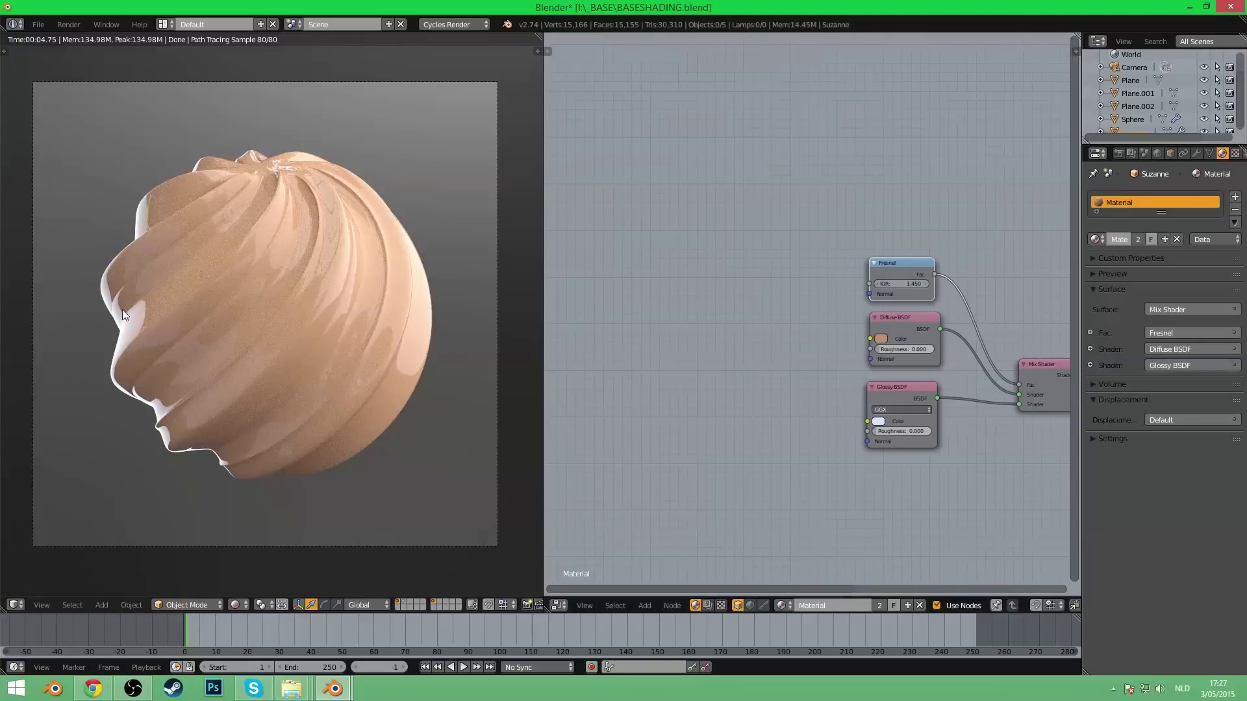
key("shift+z")
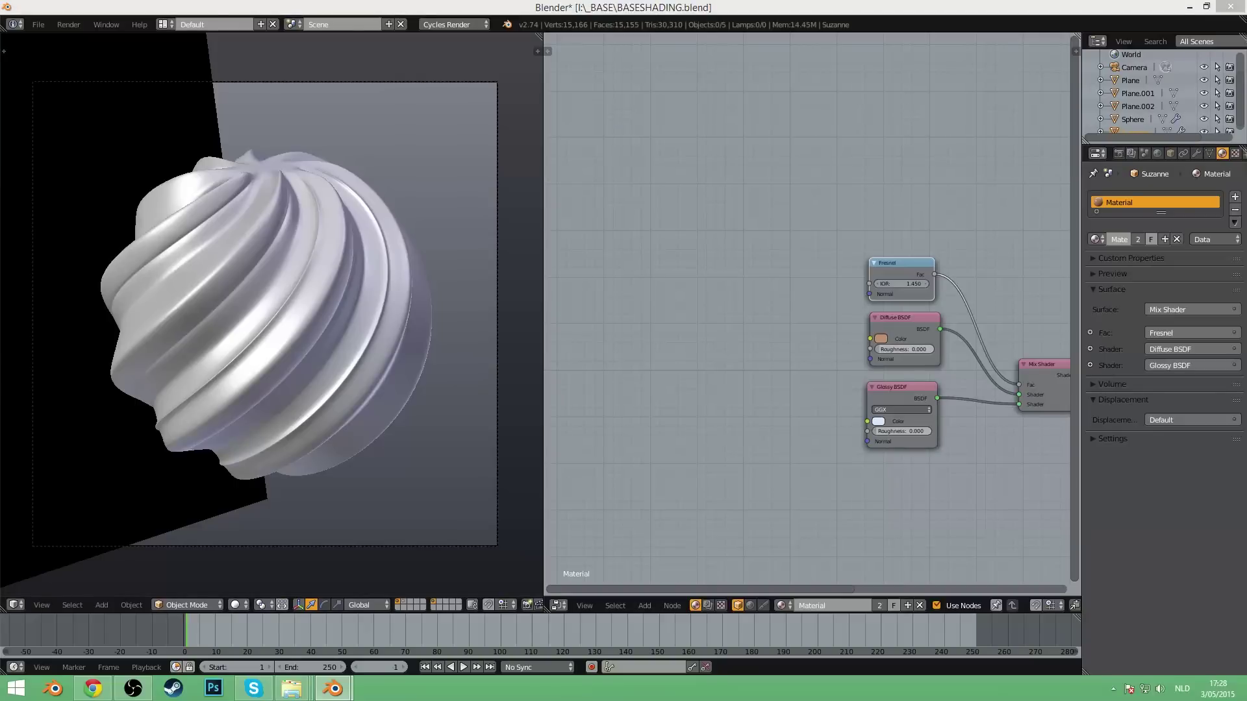
- Add a Musgrave Texture node well ahead of the shader nodes and preview its output on the object
scroll(832, 365, "down", 2)
middle_click_drag(775, 390, 961, 398)
scroll(776, 365, "down", 5)
middle_click_drag(777, 365, 696, 357)
key("shift+a")
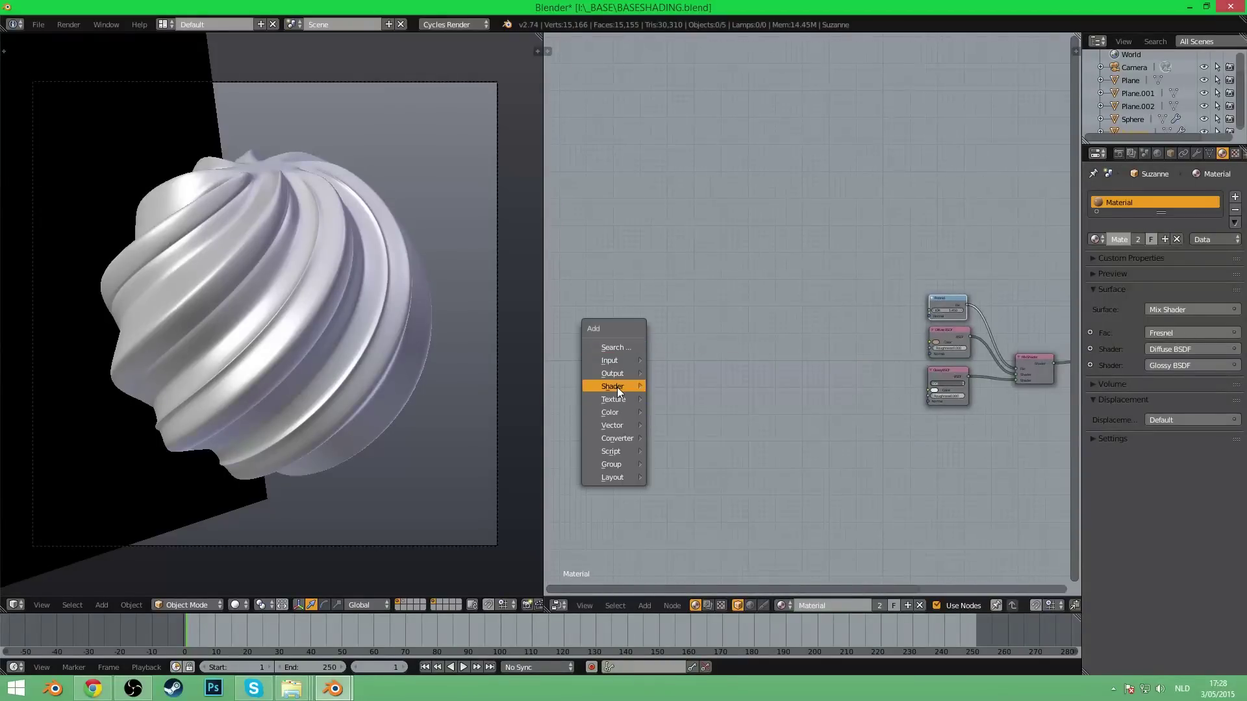
mouse_move(617, 400)
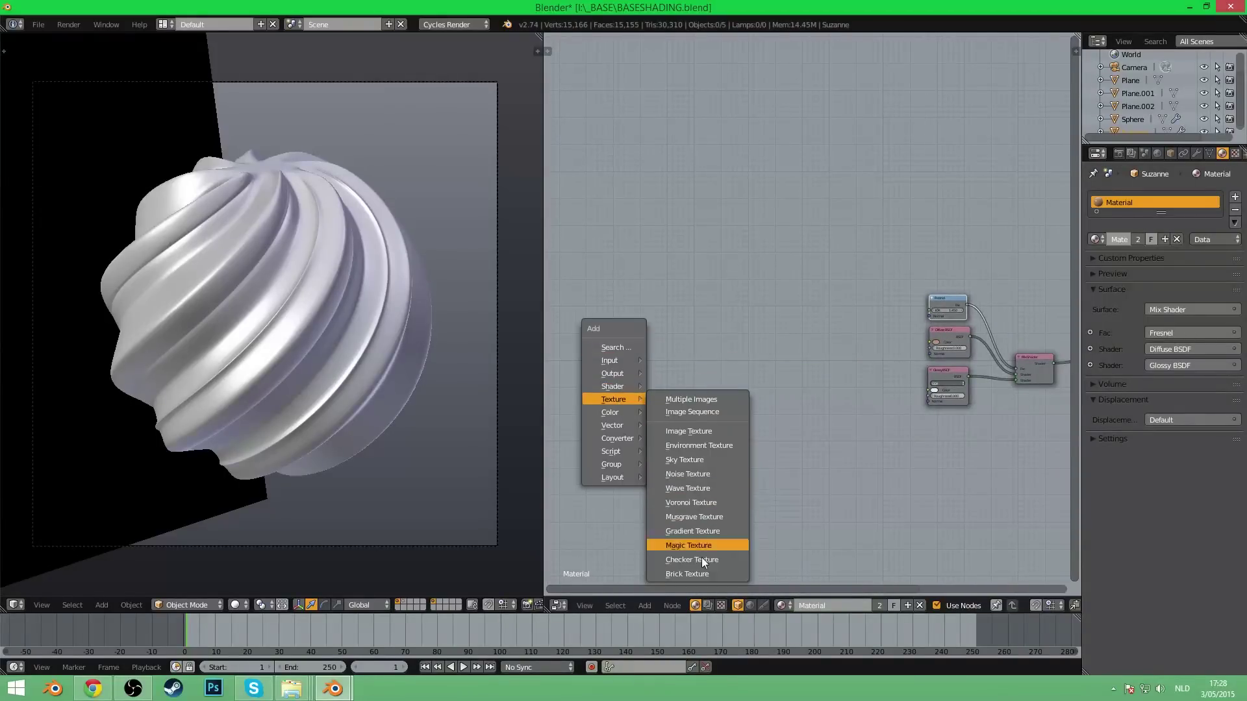
left_click(696, 518)
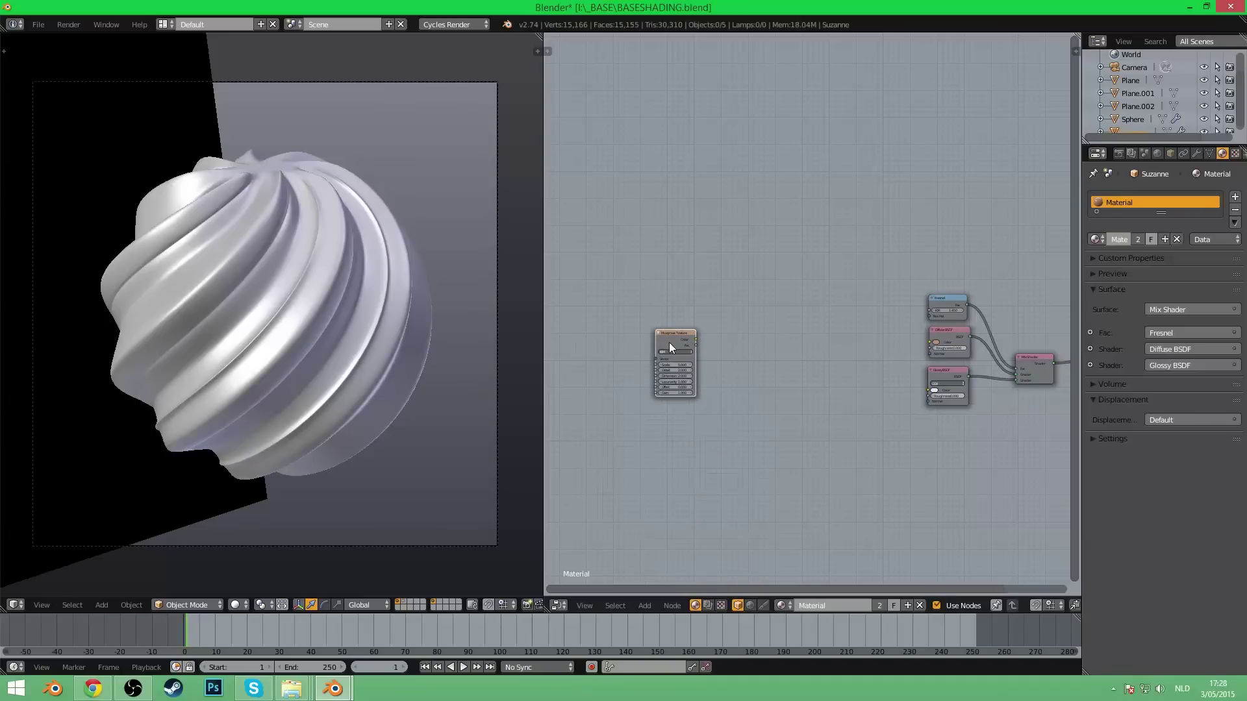
left_click(669, 342, "ctrl+shift")
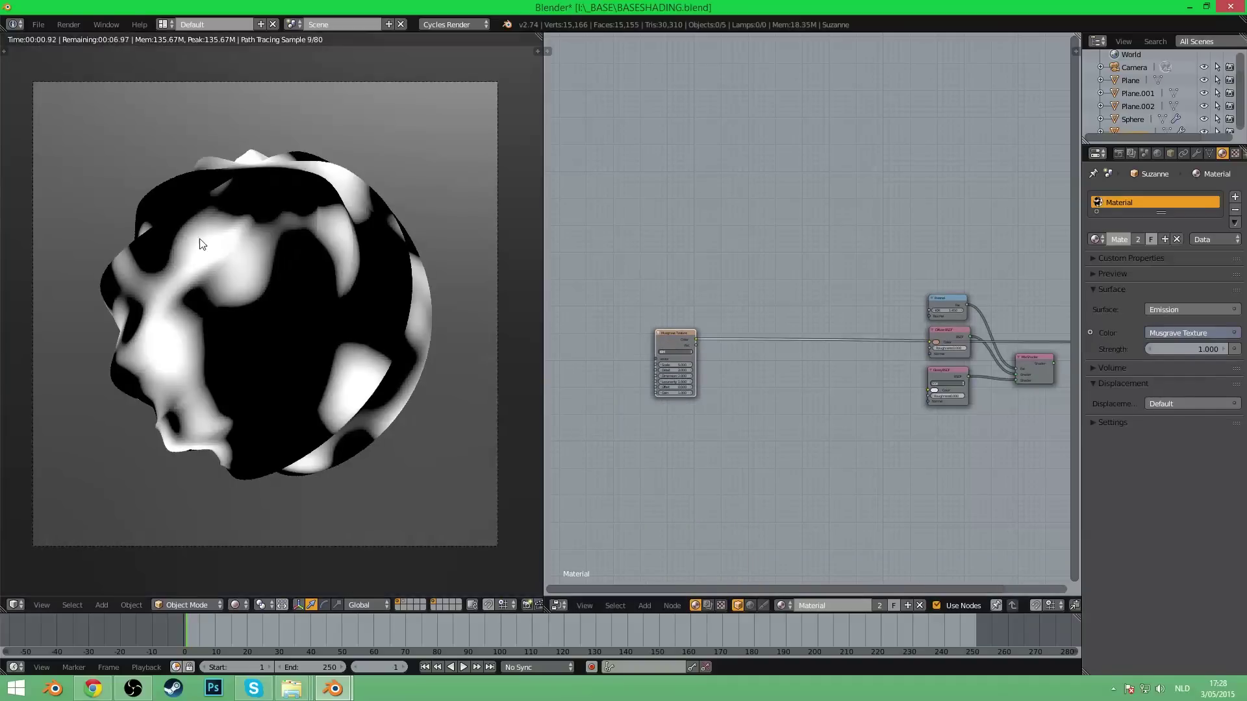
- Set the Musgrave Texture's Scale to 7.1, Detail to 16, Dimension to 0.4 and Lacunarity to 1.3
scroll(708, 380, "up", 6)
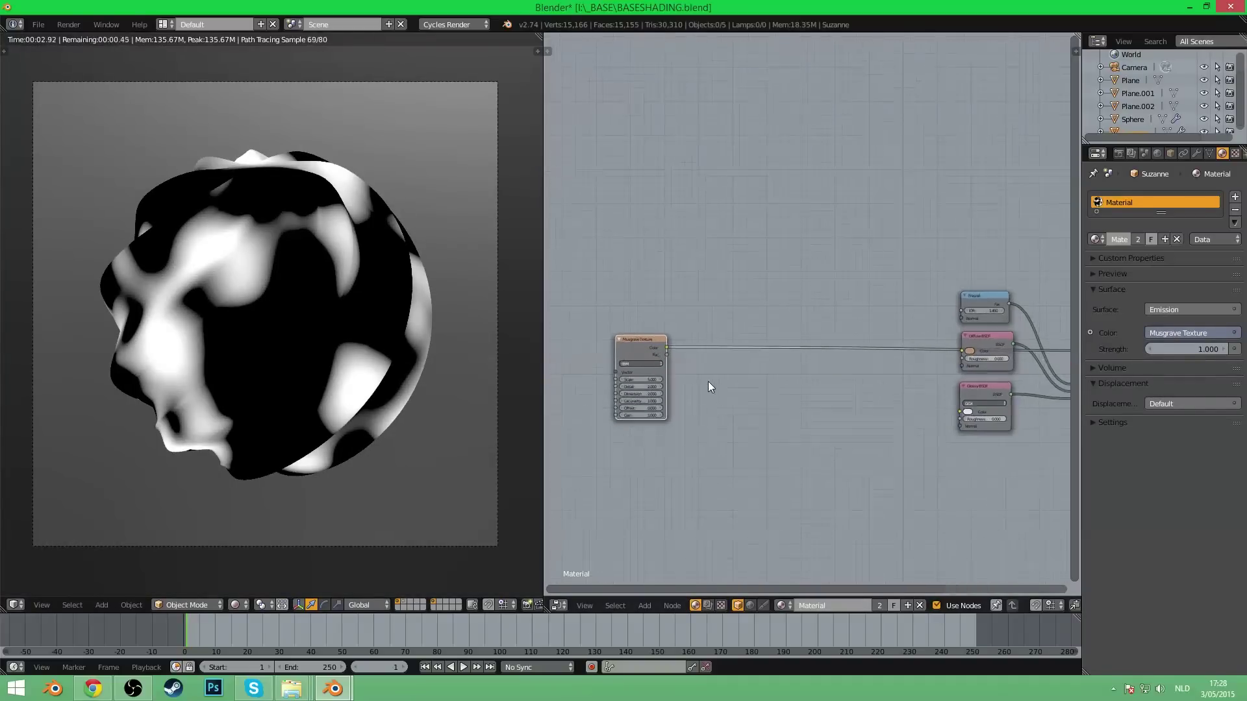
middle_click_drag(781, 422, 896, 389)
scroll(894, 391, "up", 2)
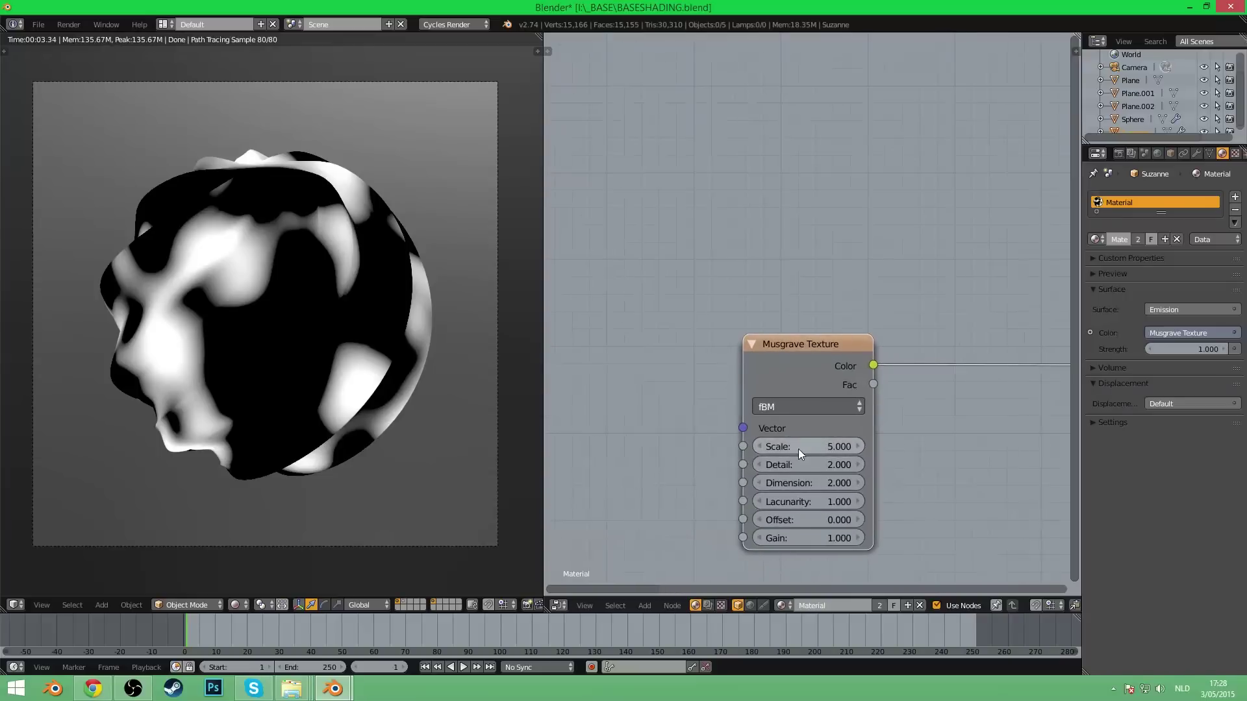
left_click_drag(798, 450, 772, 485)
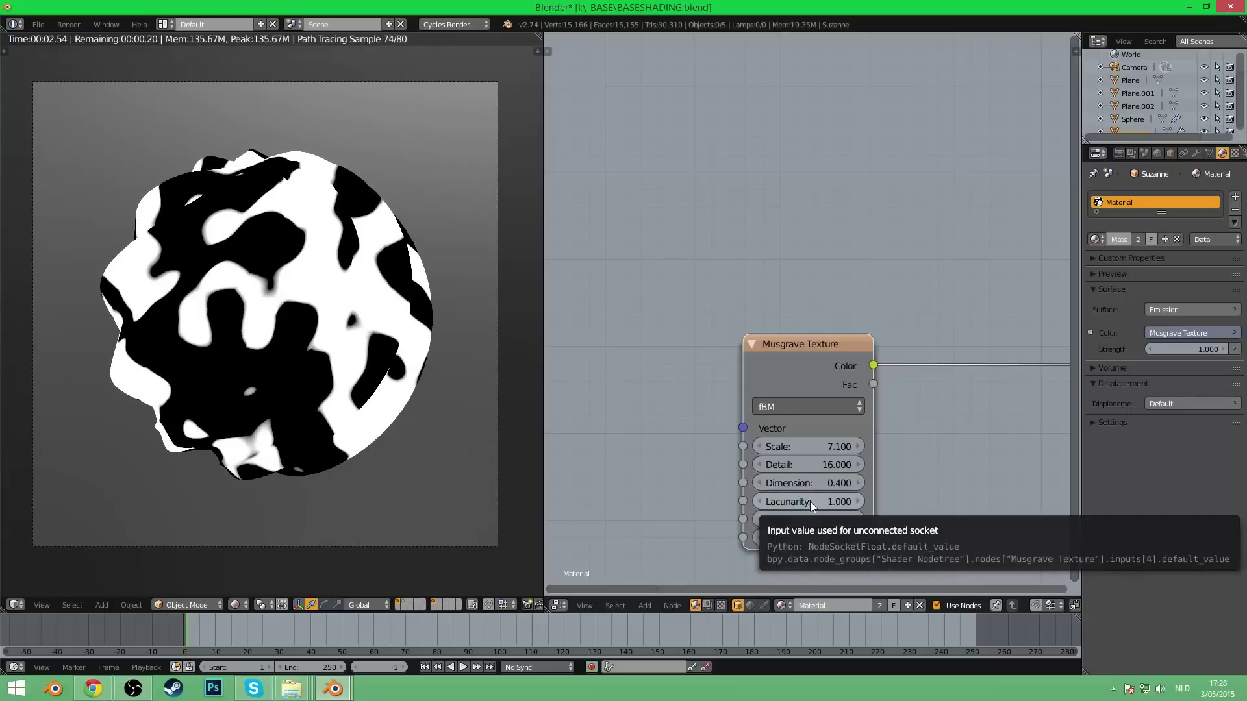
left_click_drag(809, 501, 821, 501)
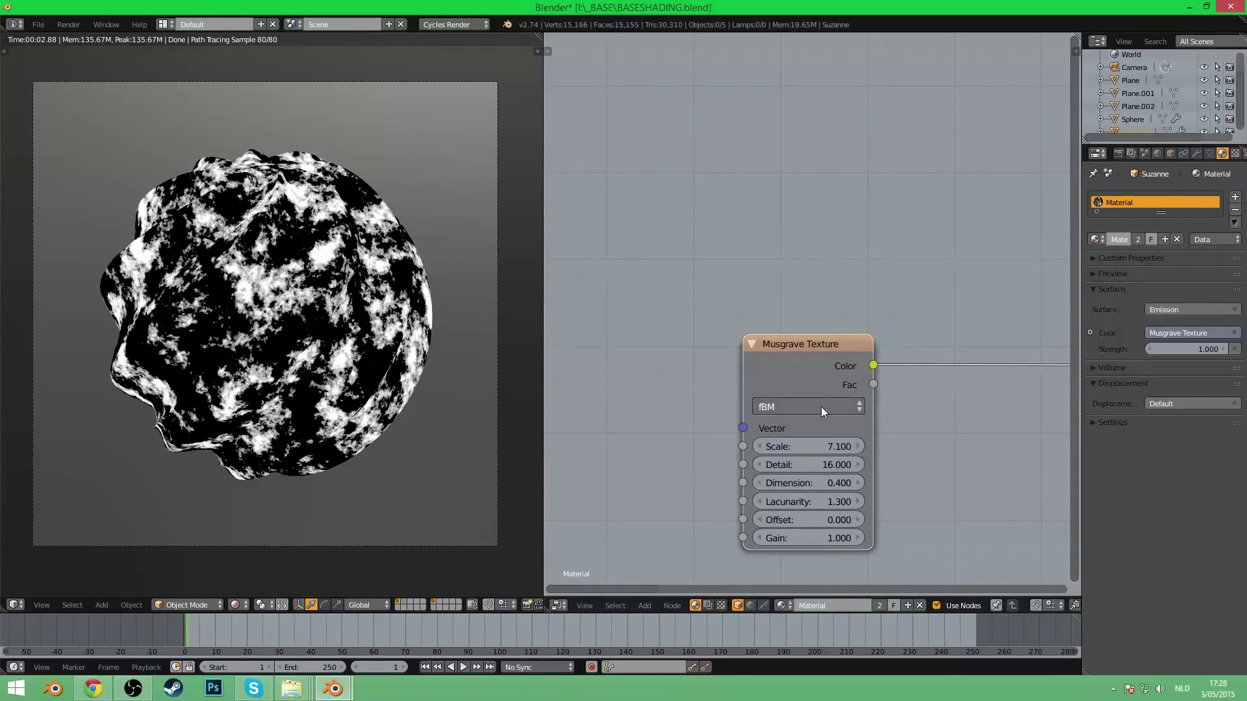
- Add a Texture Coordinate and Mapping node pair feeding the Vector input of the Musgrave Texture
left_click_drag(804, 361, 956, 286)
scroll(750, 337, "down", 5)
middle_click_drag(794, 358, 621, 379)
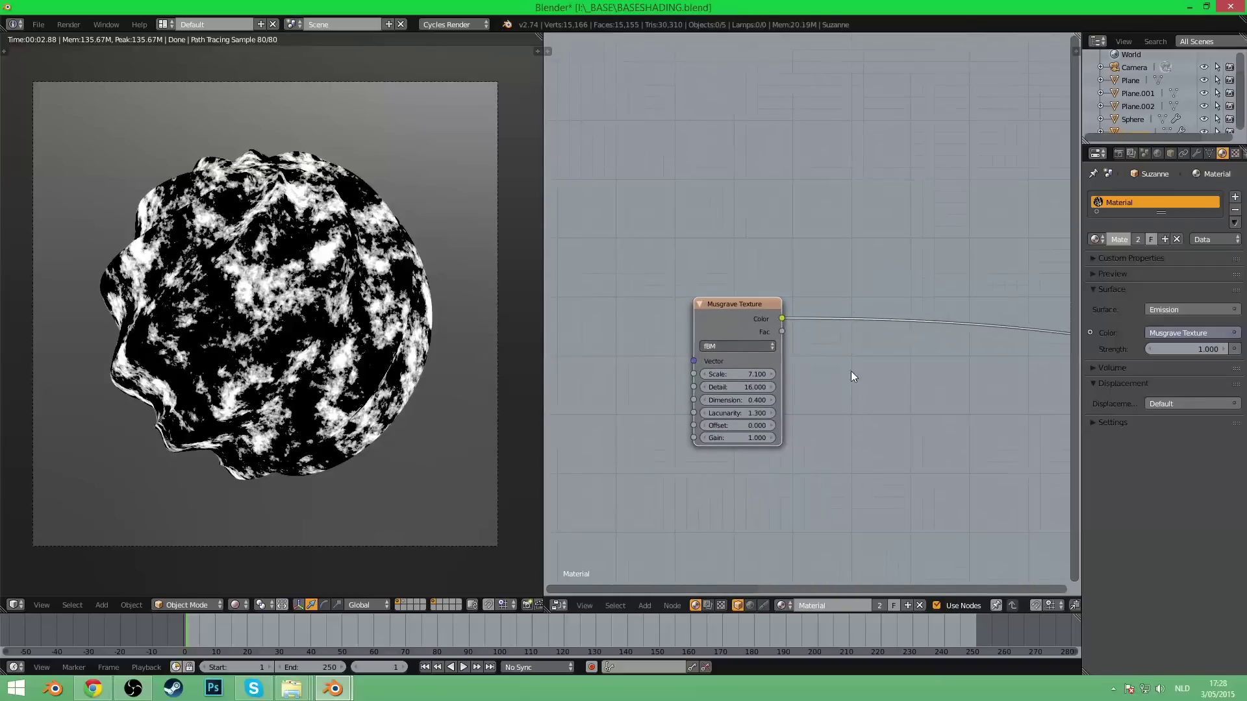
scroll(851, 372, "down", 2)
middle_click_drag(788, 377, 916, 399)
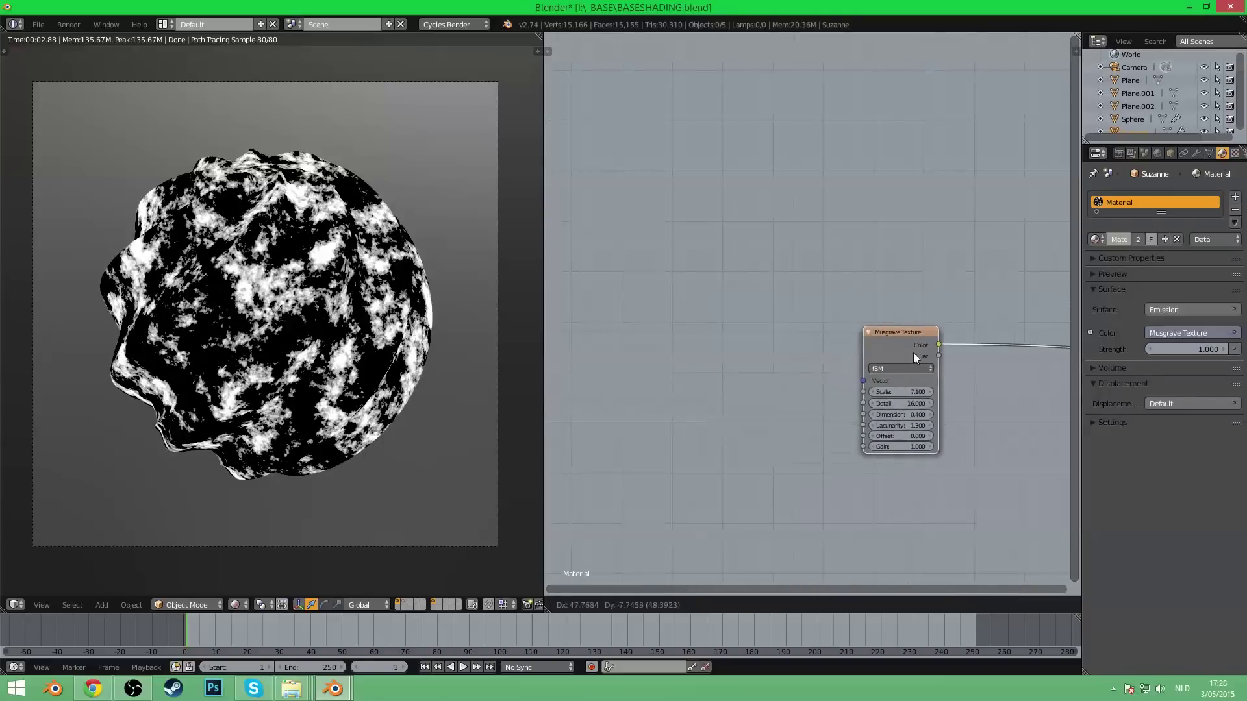
scroll(804, 396, "down", 3)
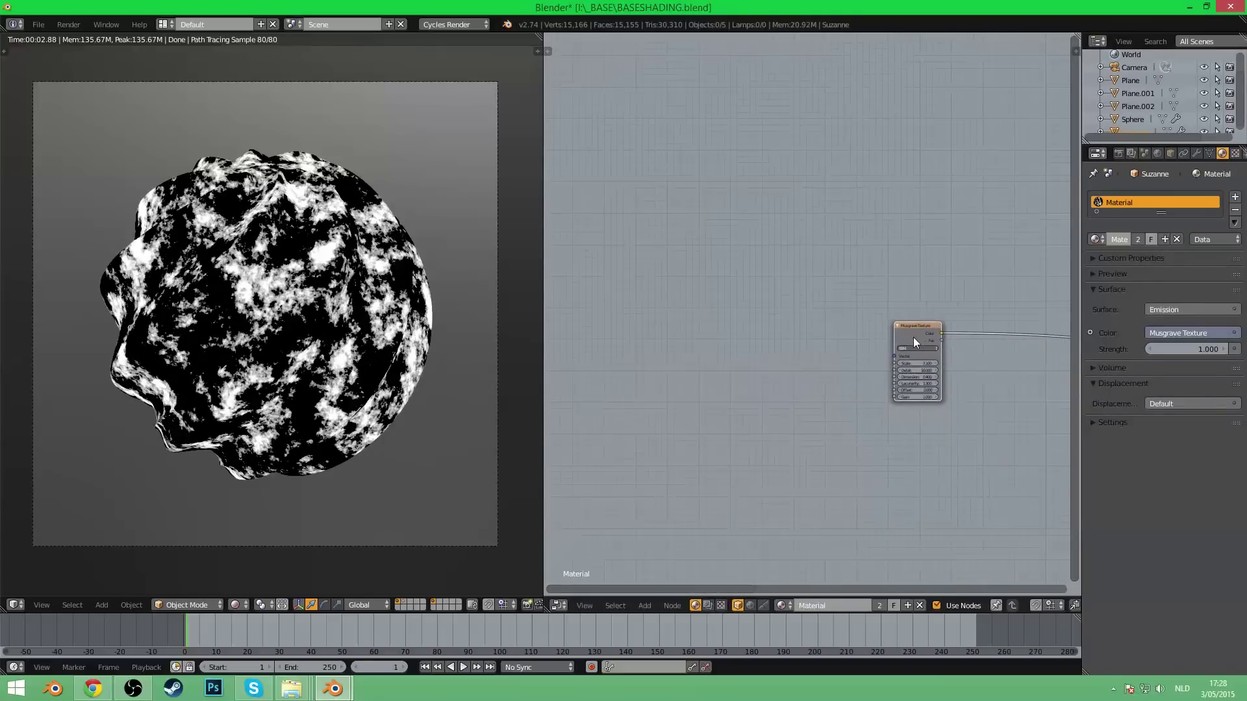
key("ctrl+t")
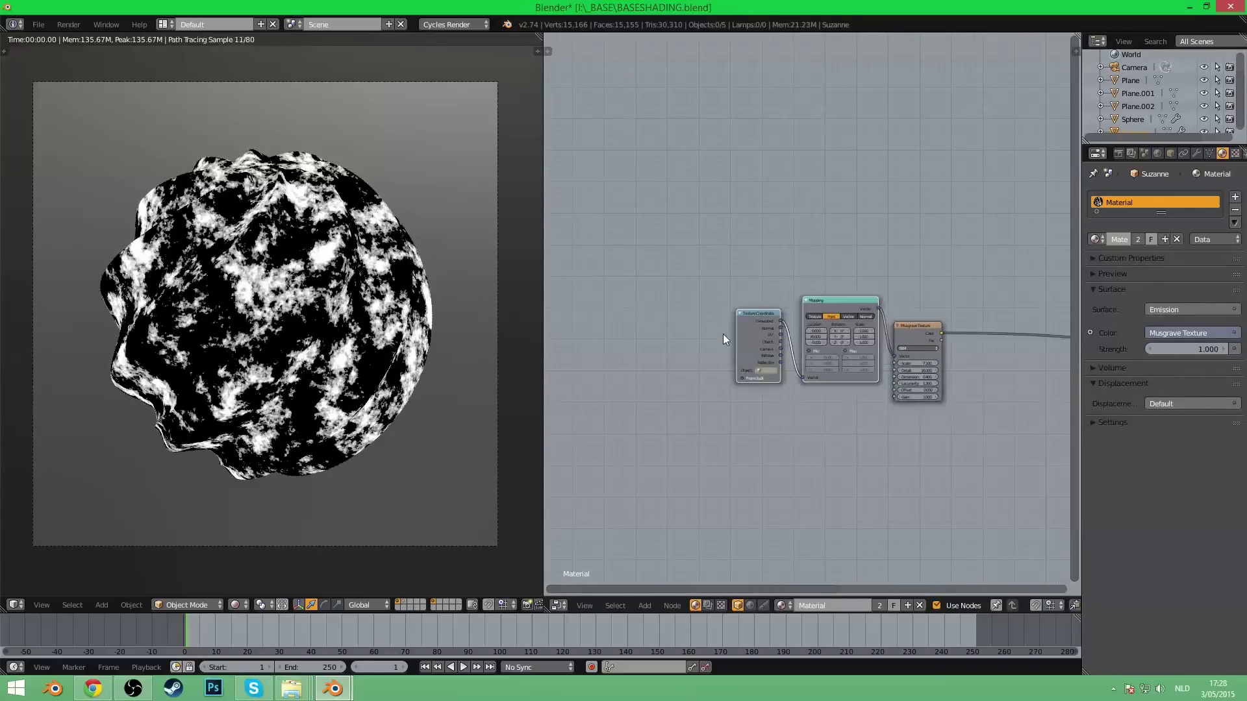
- Move the Texture Coordinate and Mapping nodes away from the Musgrave Texture to leave a wide gap
scroll(805, 323, "up", 4)
key("a")
key("b")
left_click_drag(717, 254, 876, 457)
key("g")
left_click(625, 475)
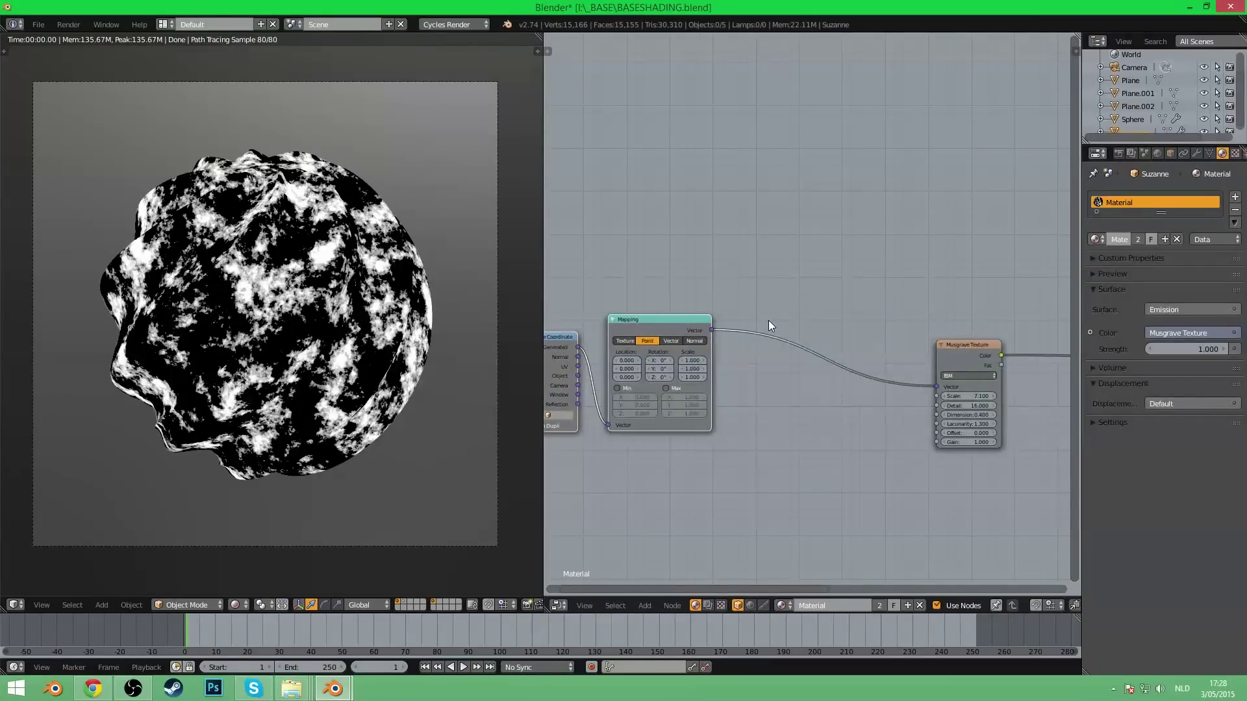
- Duplicate the Mapping node below the original and feed both Mapping nodes from the Object output of Texture Coordinate
middle_click_drag(769, 320, 906, 321)
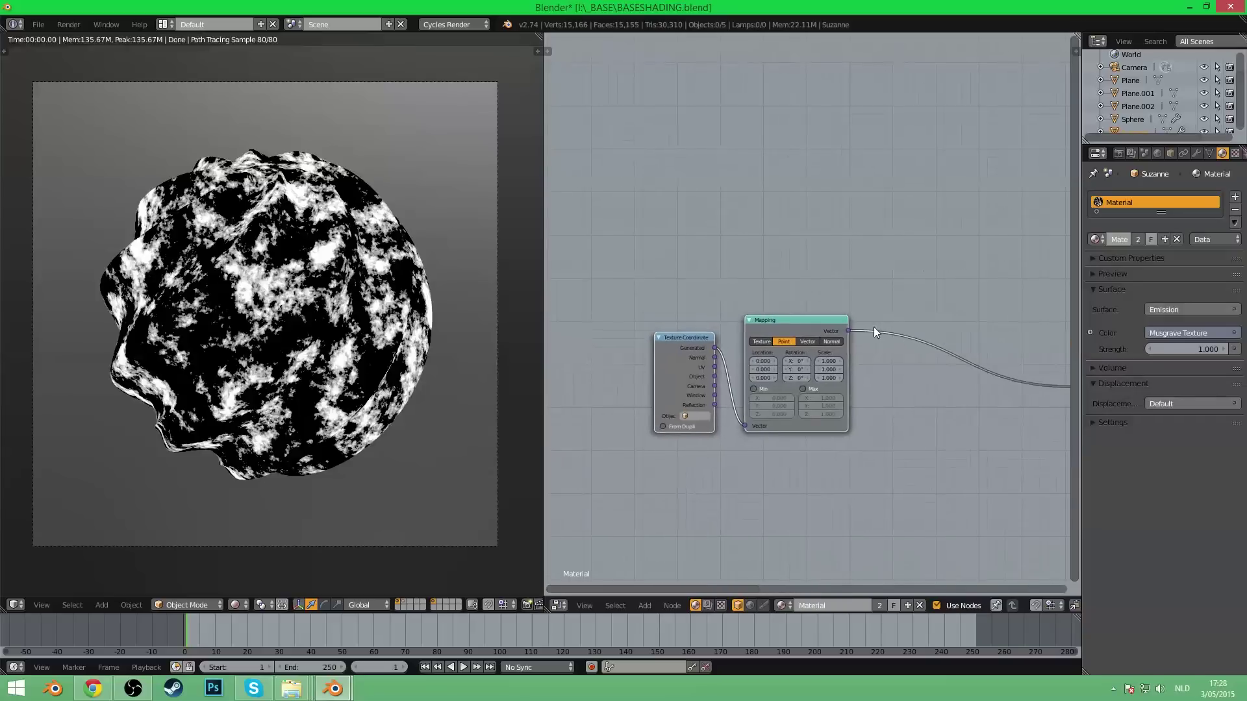
left_click_drag(805, 322, 826, 214)
key("shift+d")
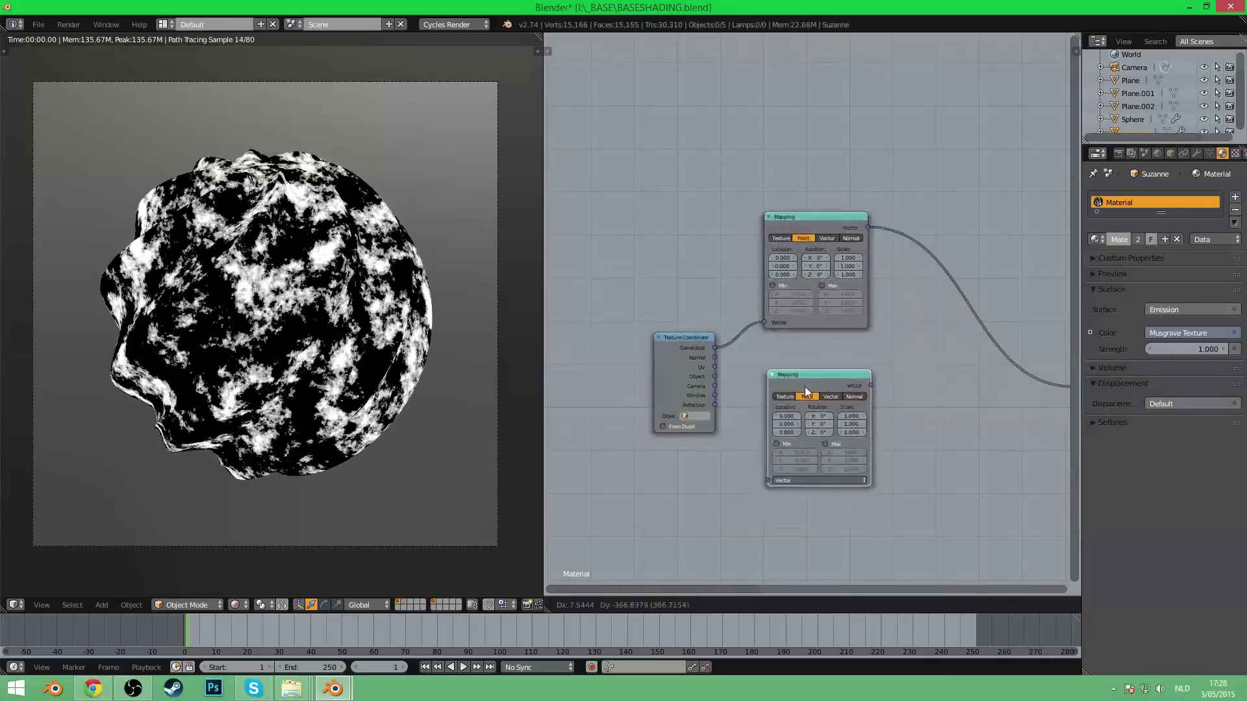
left_click(805, 387)
left_click_drag(713, 347, 763, 471)
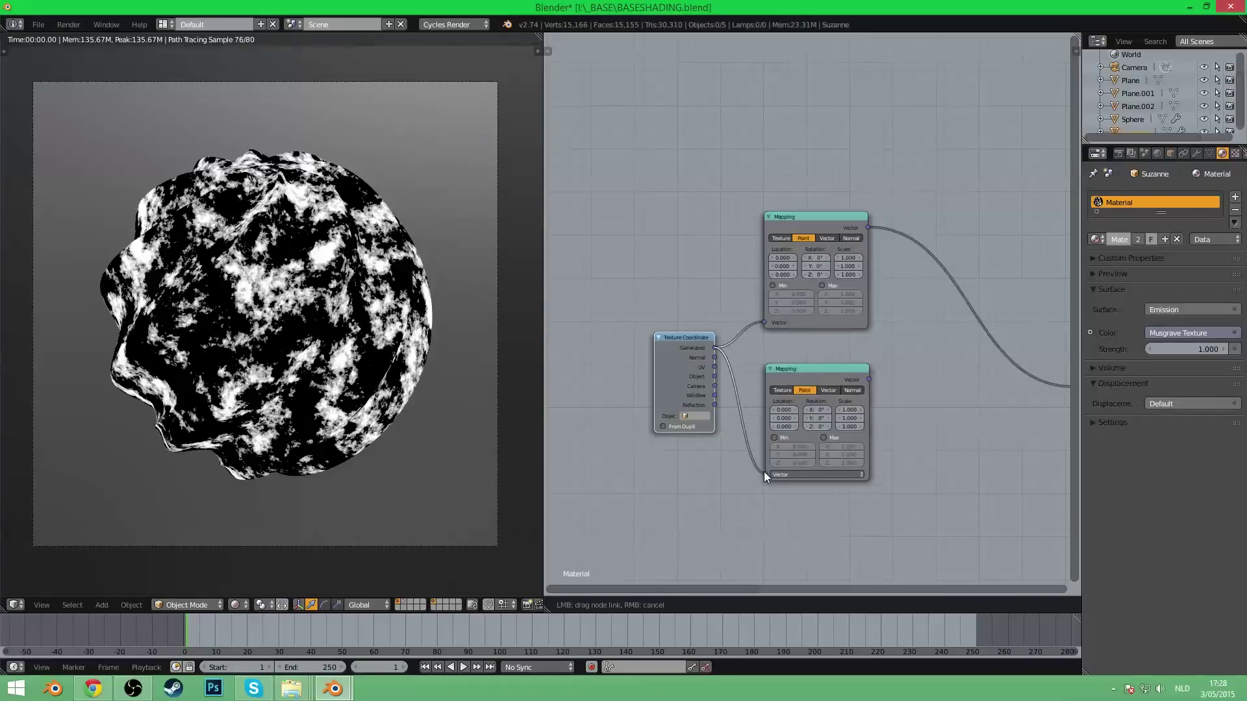
middle_click_drag(712, 371, 669, 381)
left_click_drag(671, 385, 723, 478)
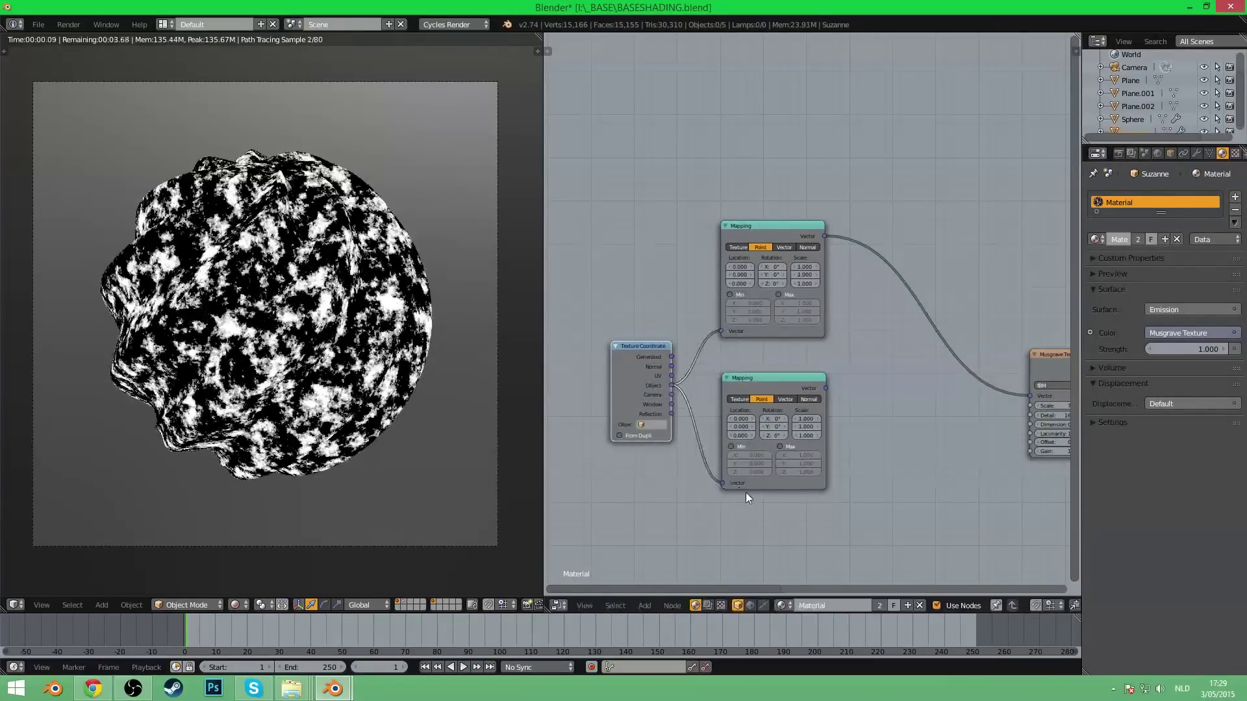
- Move the Texture Coordinate node and both Mapping nodes further away from the Musgrave Texture
scroll(676, 312, "down", 3)
key("b")
left_click_drag(621, 199, 754, 422)
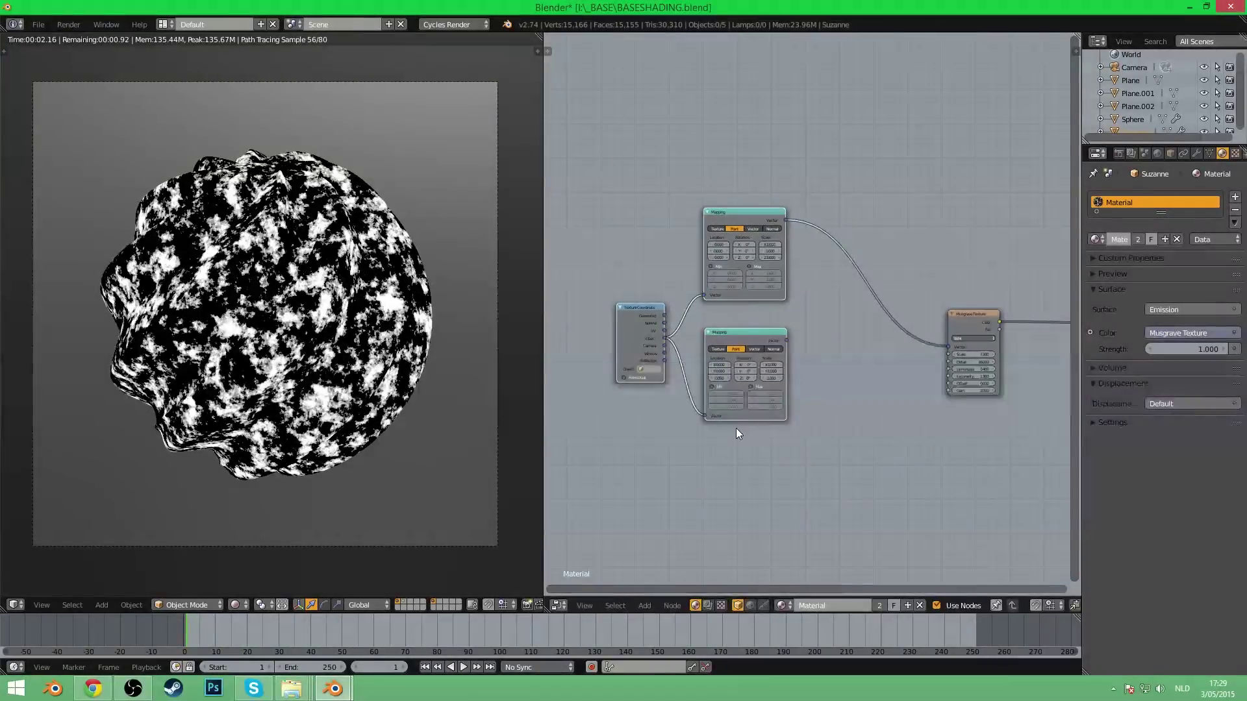
key("g")
left_click(678, 459)
- Add a Wave Texture node between the Mapping nodes and the Musgrave Texture and preview it on the object
scroll(750, 433, "up", 3)
middle_click_drag(749, 433, 760, 392)
key("shift+a")
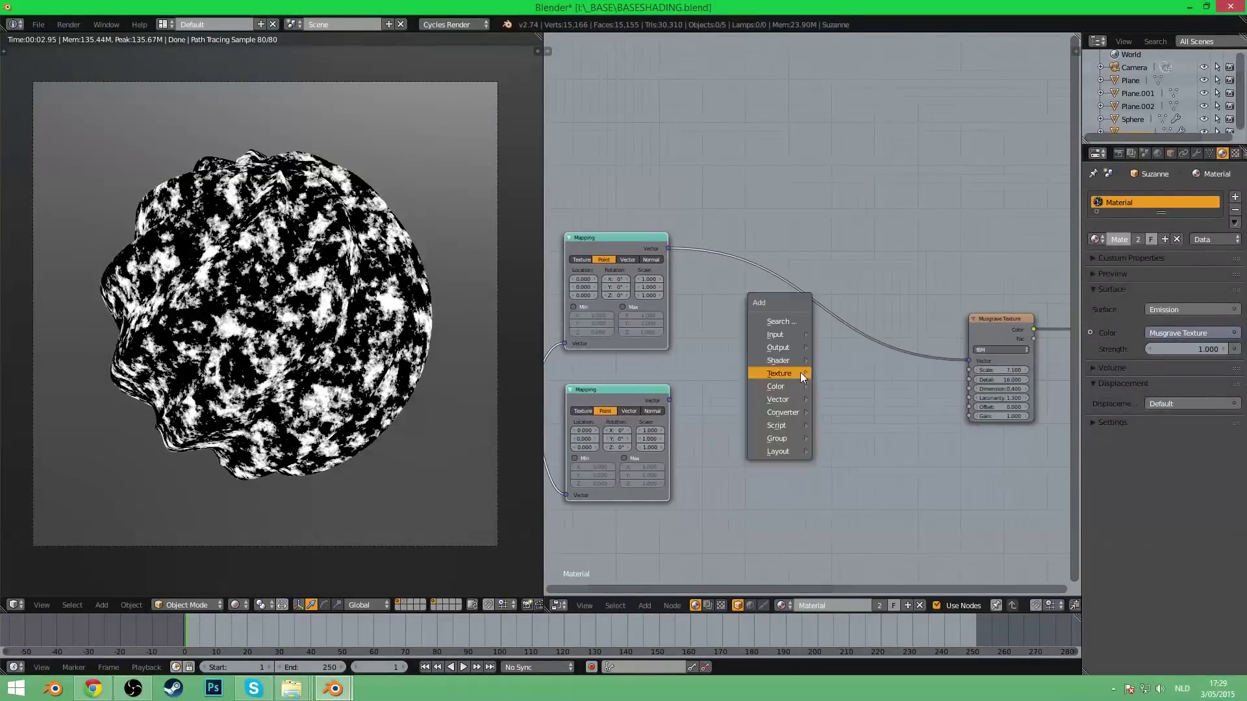
mouse_move(779, 372)
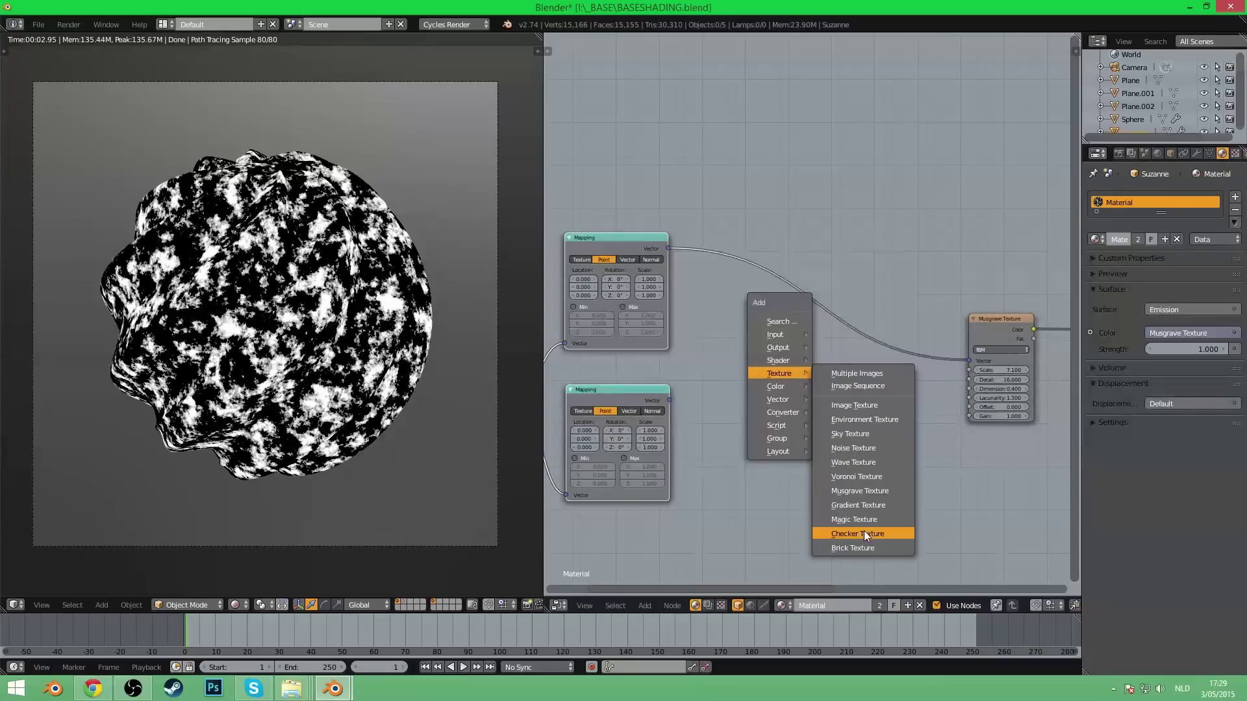
left_click(859, 462)
left_click(706, 349)
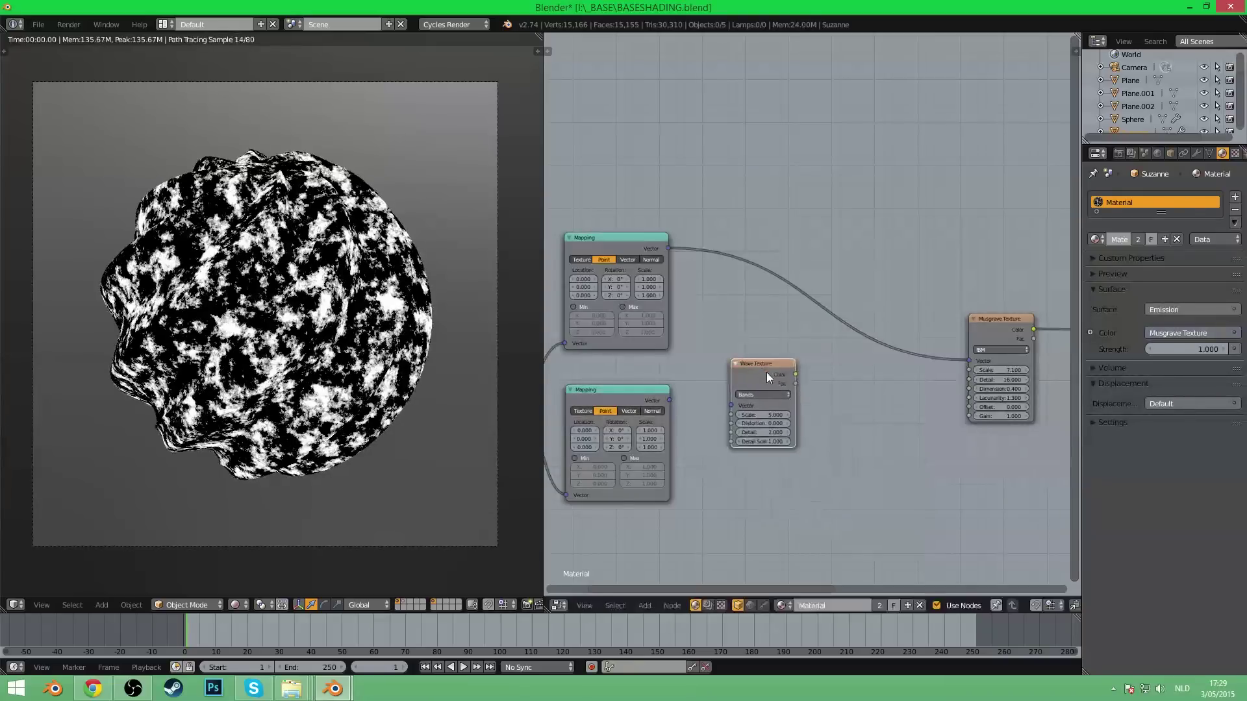
left_click(767, 372, "ctrl+shift")
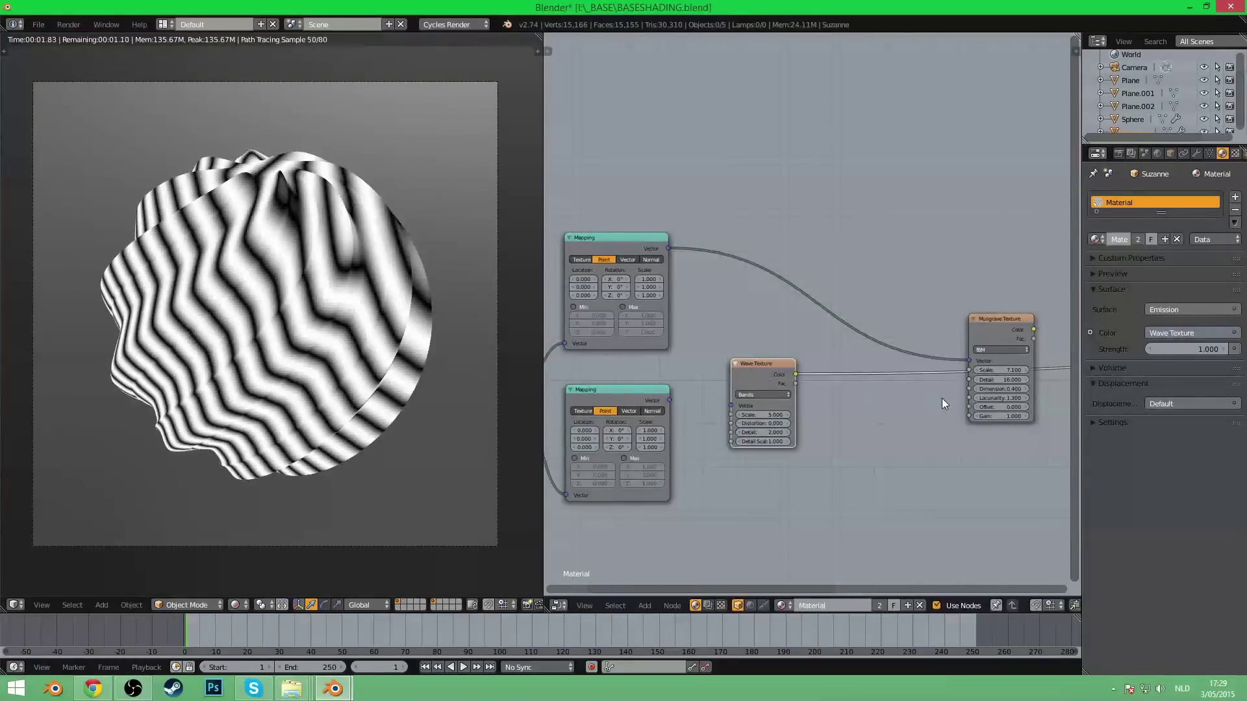
- Set the Wave Texture's Scale to 2.5 and Detail to 0
scroll(802, 426, "up", 1)
left_click_drag(755, 432, 735, 432)
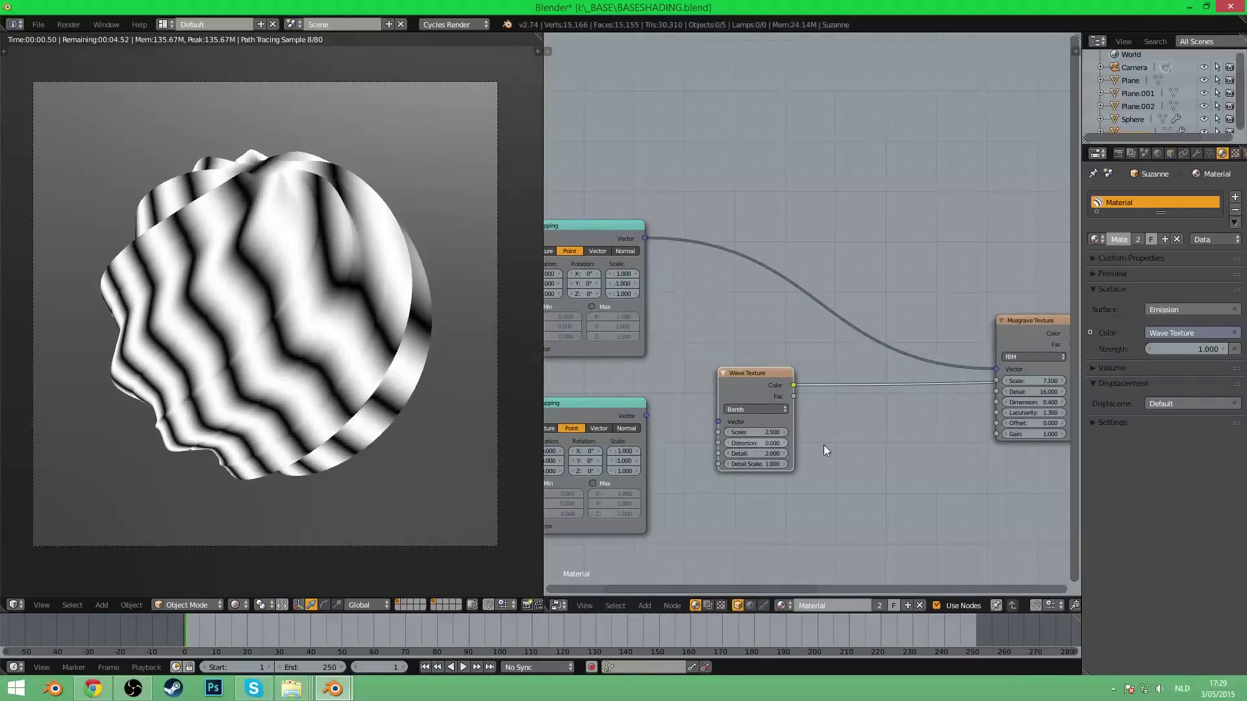
middle_click_drag(798, 452, 821, 449)
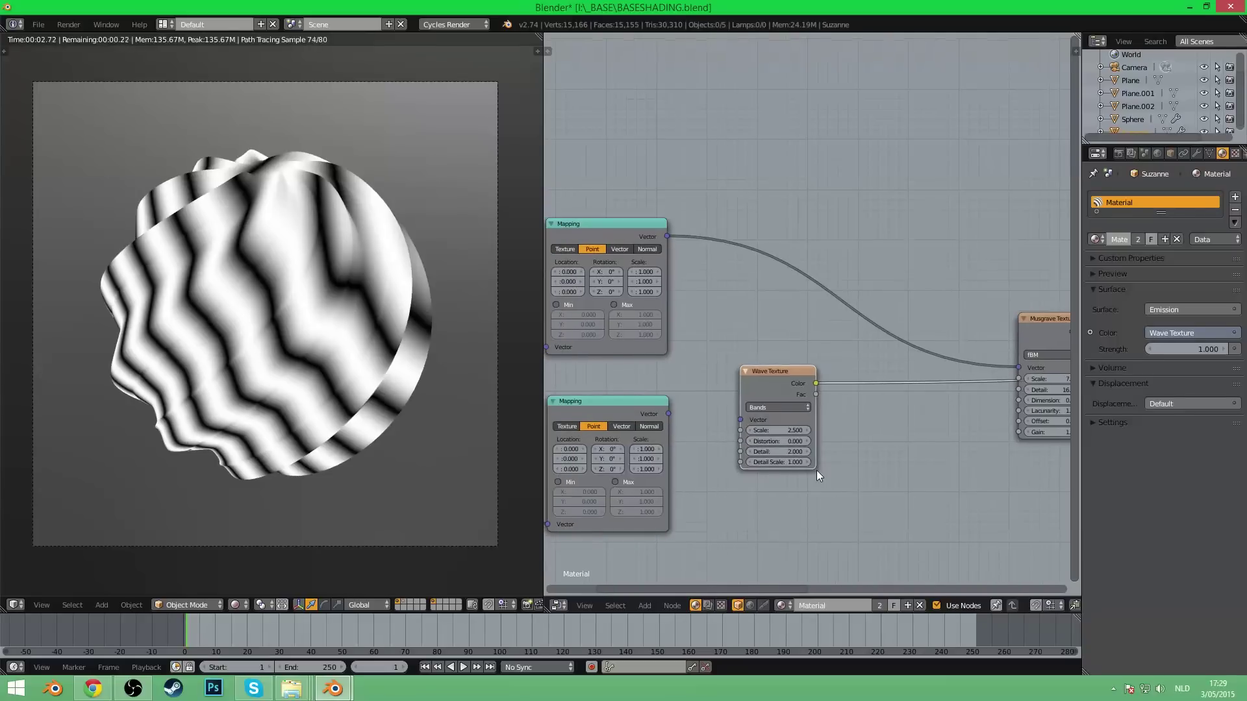
left_click_drag(785, 452, 923, 451)
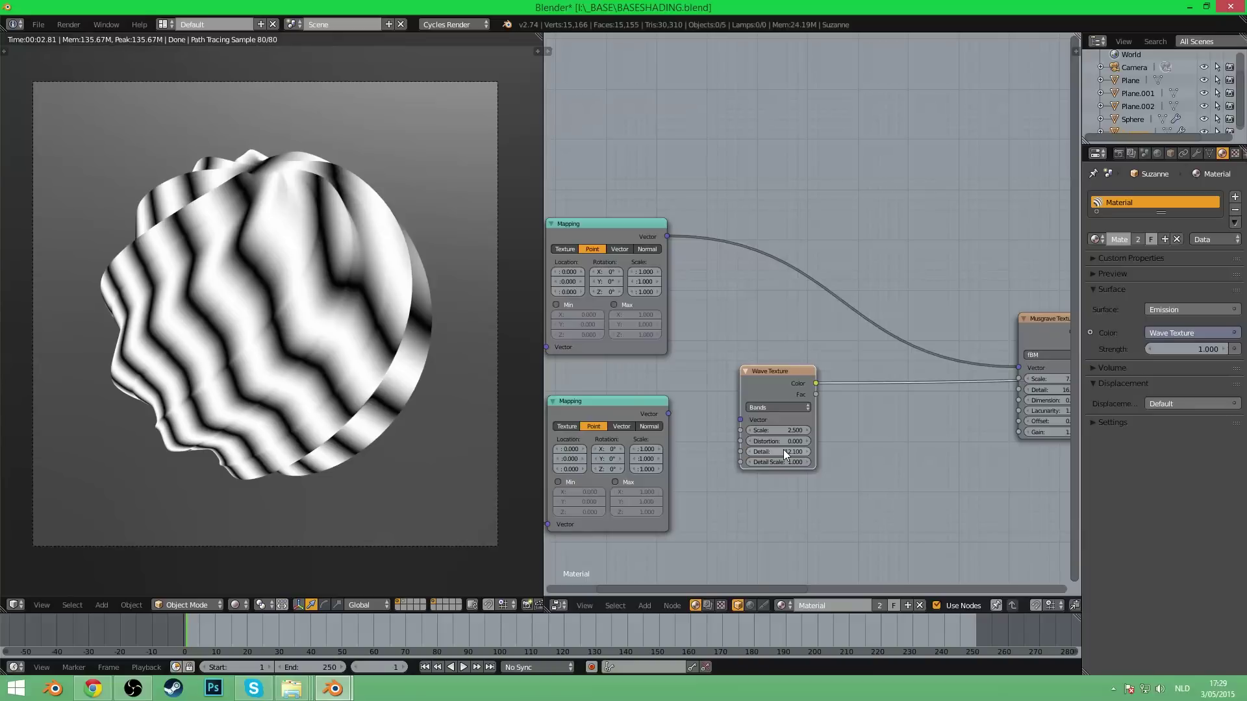
left_click_drag(786, 454, 838, 455)
middle_click_drag(894, 442, 946, 453)
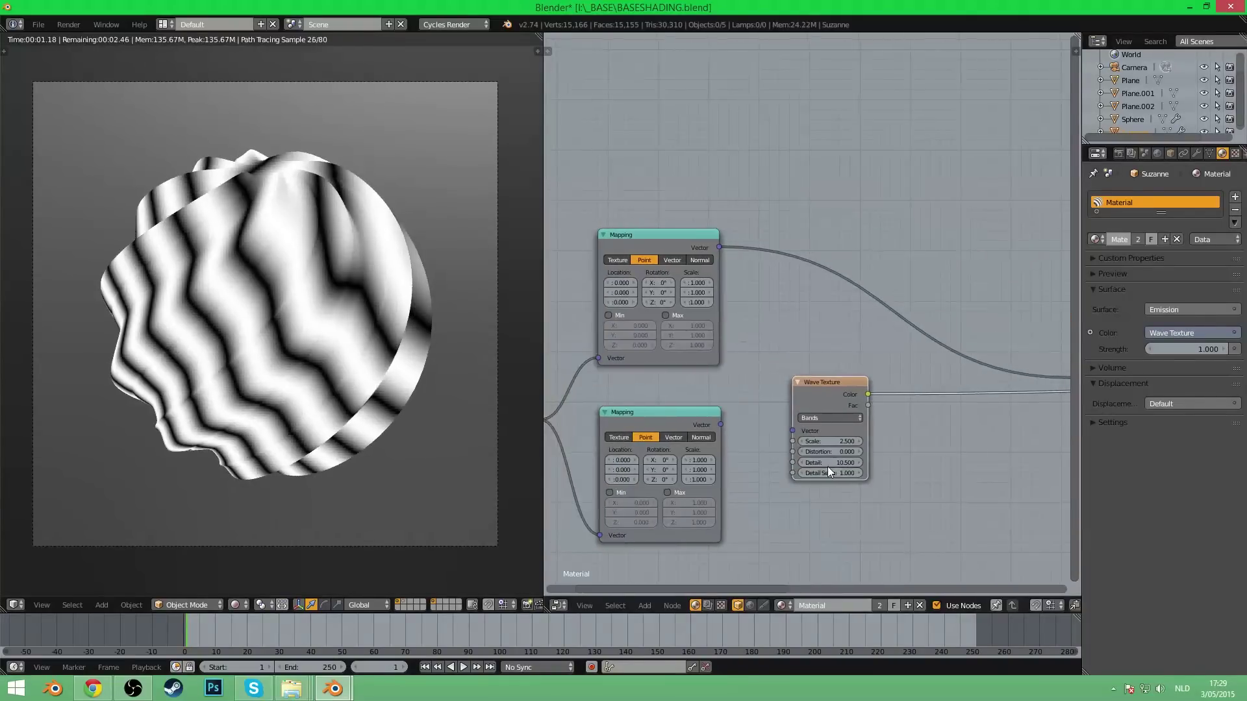
left_click(835, 461)
type("0")
key("Return")
- Place the Wave Texture beside the upper Mapping node and connect that node's Vector output to its Vector input
middle_click_drag(830, 418, 907, 364)
left_click_drag(902, 334, 1000, 353)
middle_click_drag(886, 386, 652, 398)
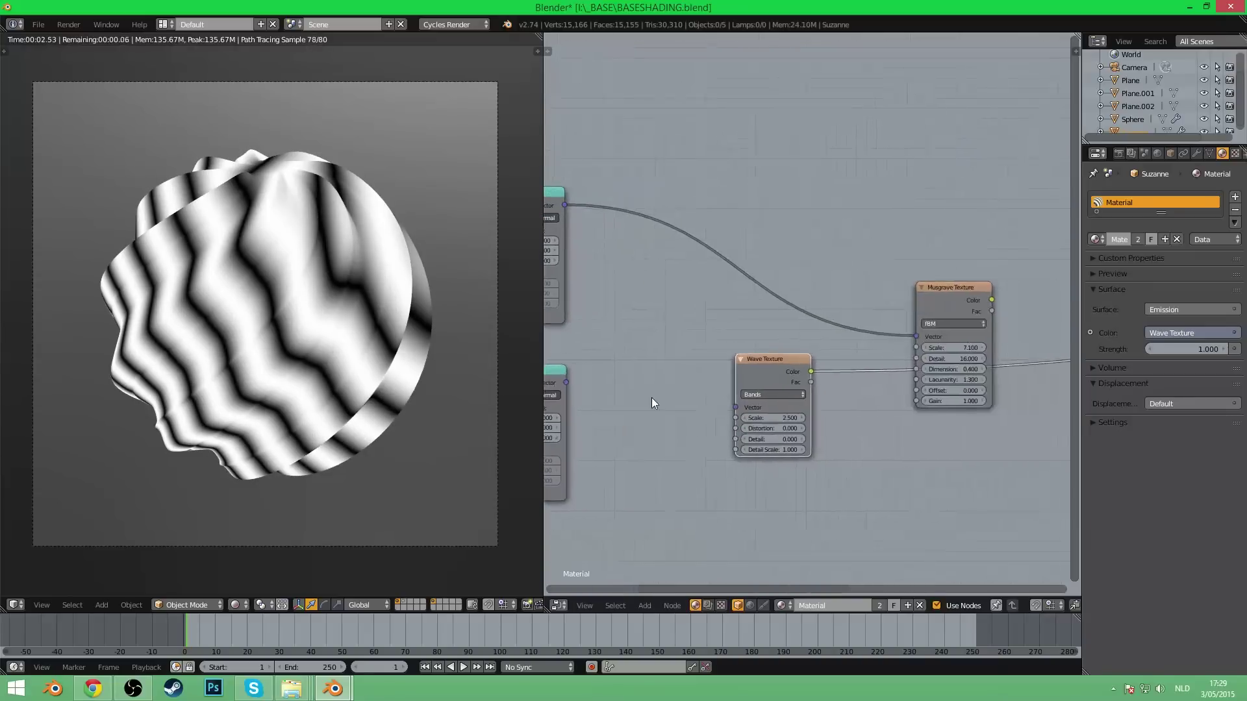
middle_click_drag(750, 356, 832, 394)
left_click_drag(859, 399, 806, 265)
left_click_drag(663, 243, 783, 311)
- Move the Musgrave Texture node closer to the Wave Texture and slightly below its level
left_click_drag(1019, 372, 922, 392)
middle_click_drag(905, 395, 853, 386)
scroll(849, 345, "down", 4)
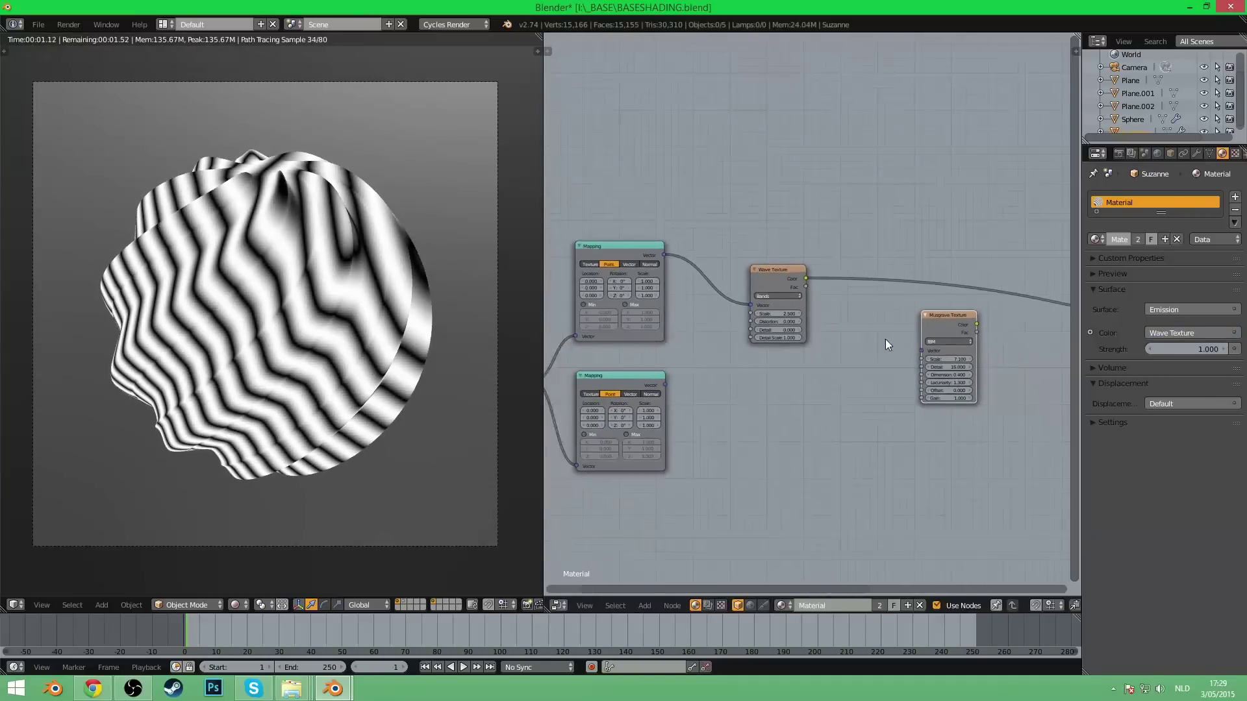
middle_click_drag(861, 330, 888, 322)
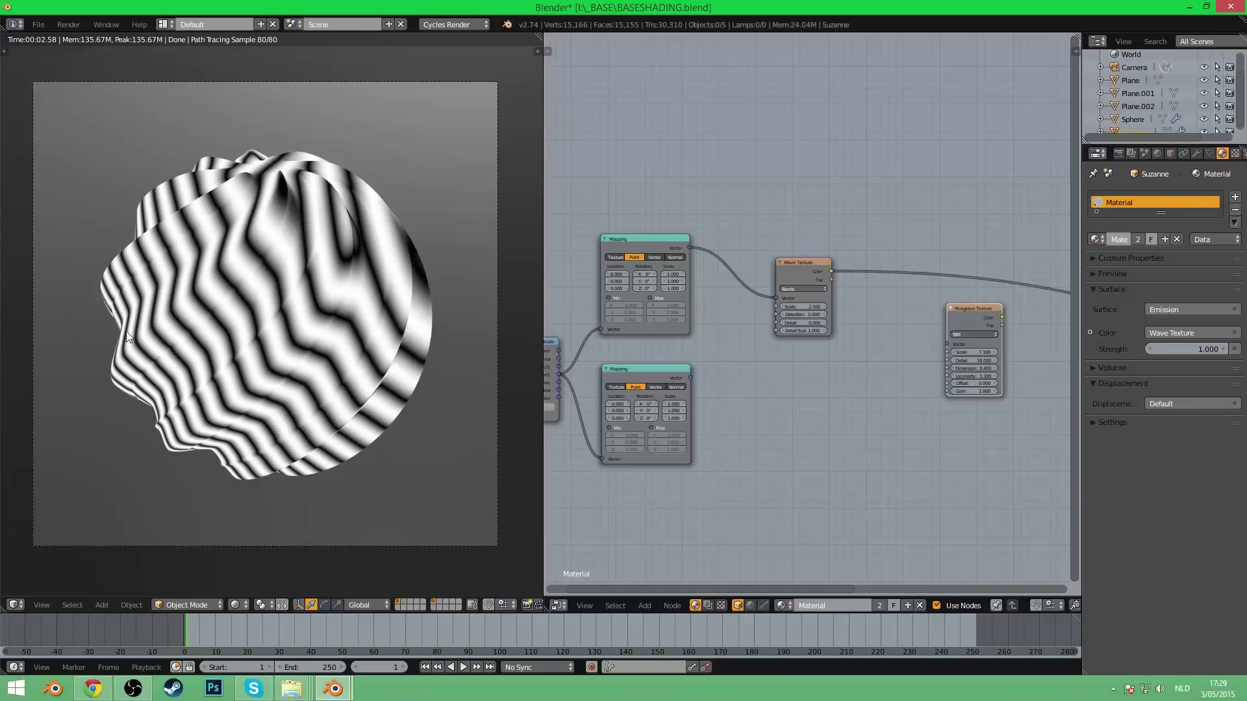
middle_click_drag(871, 364, 774, 369)
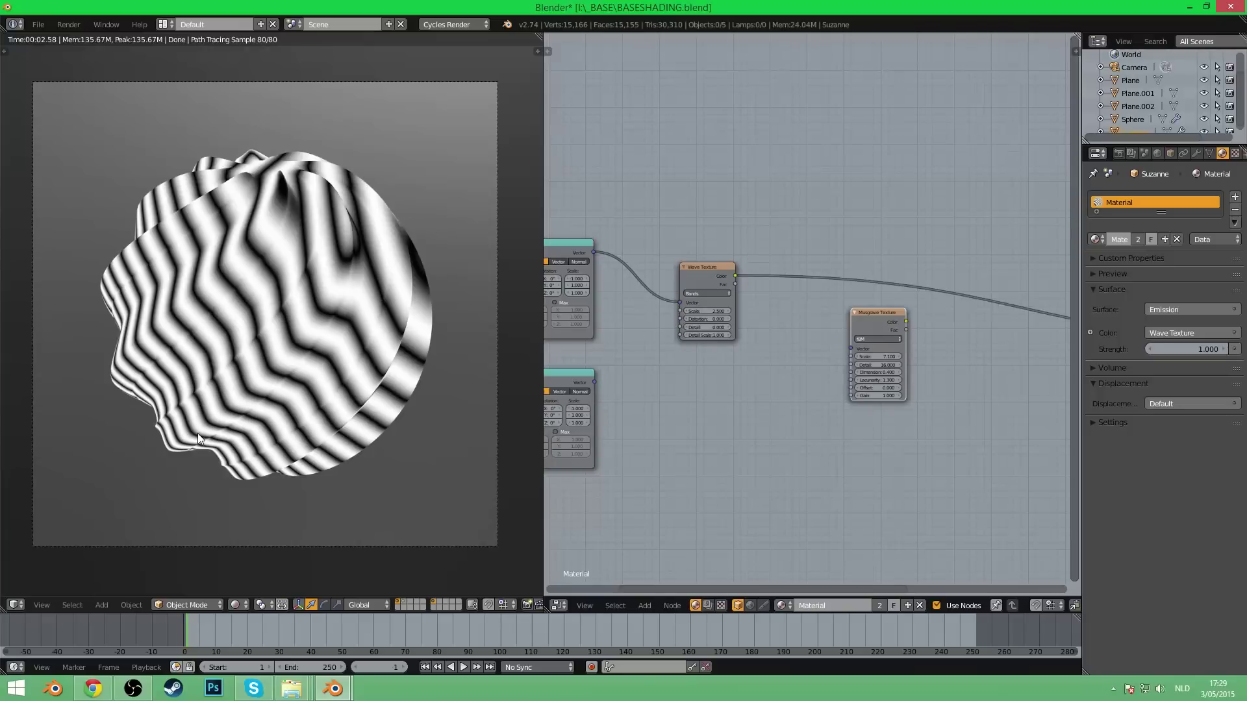
- Preview the Musgrave and Wave textures in turn, then rotate the upper Mapping node to X 210° and Y 33°
left_click(866, 323, "ctrl+shift")
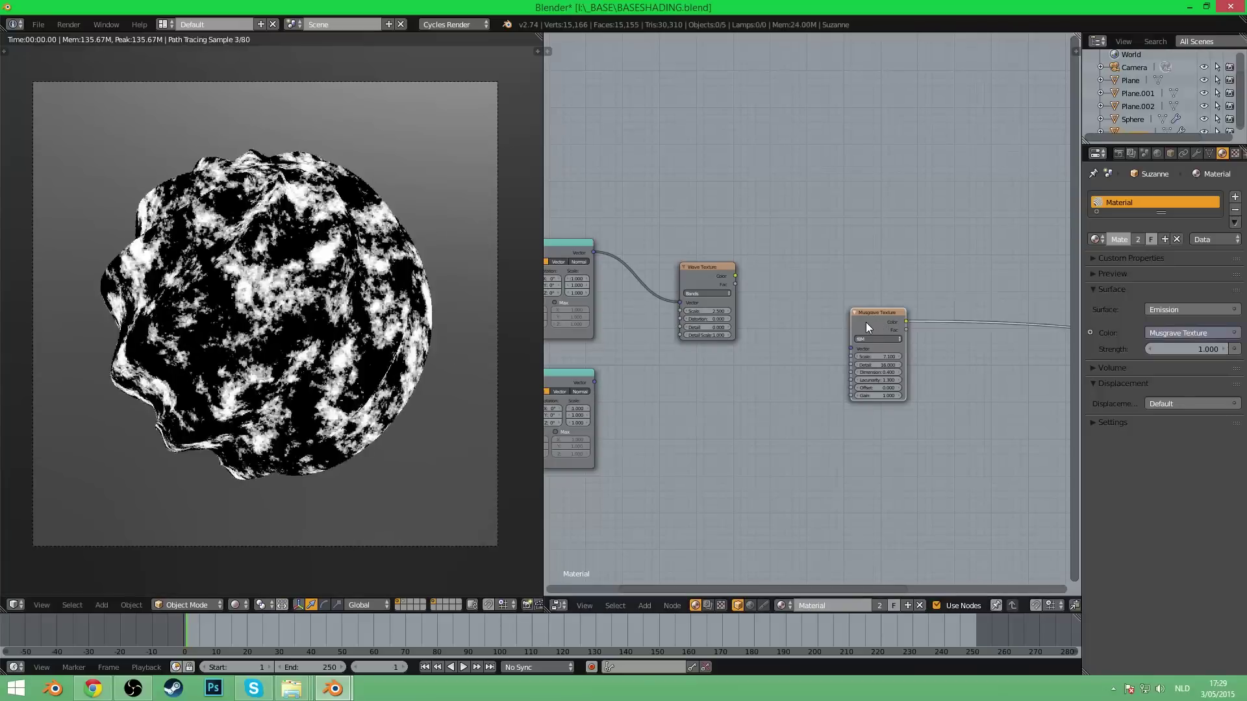
middle_click_drag(717, 411, 809, 421)
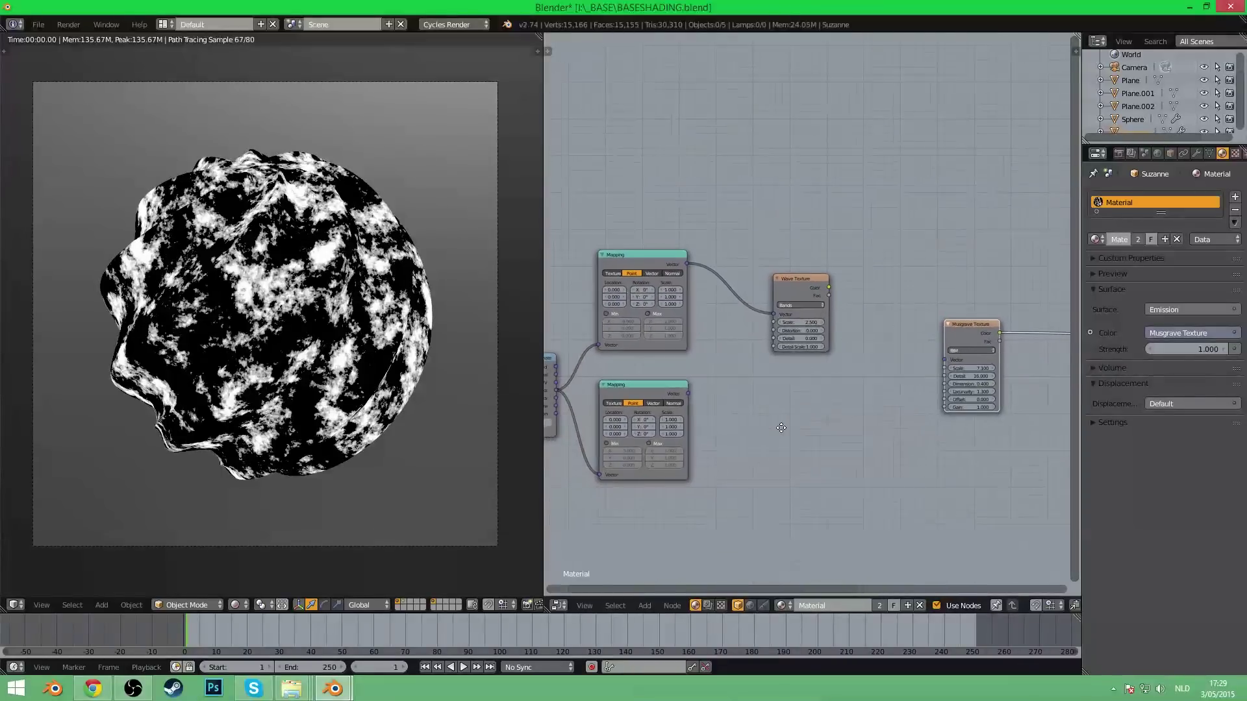
scroll(691, 415, "up", 1)
middle_click_drag(691, 416, 738, 411)
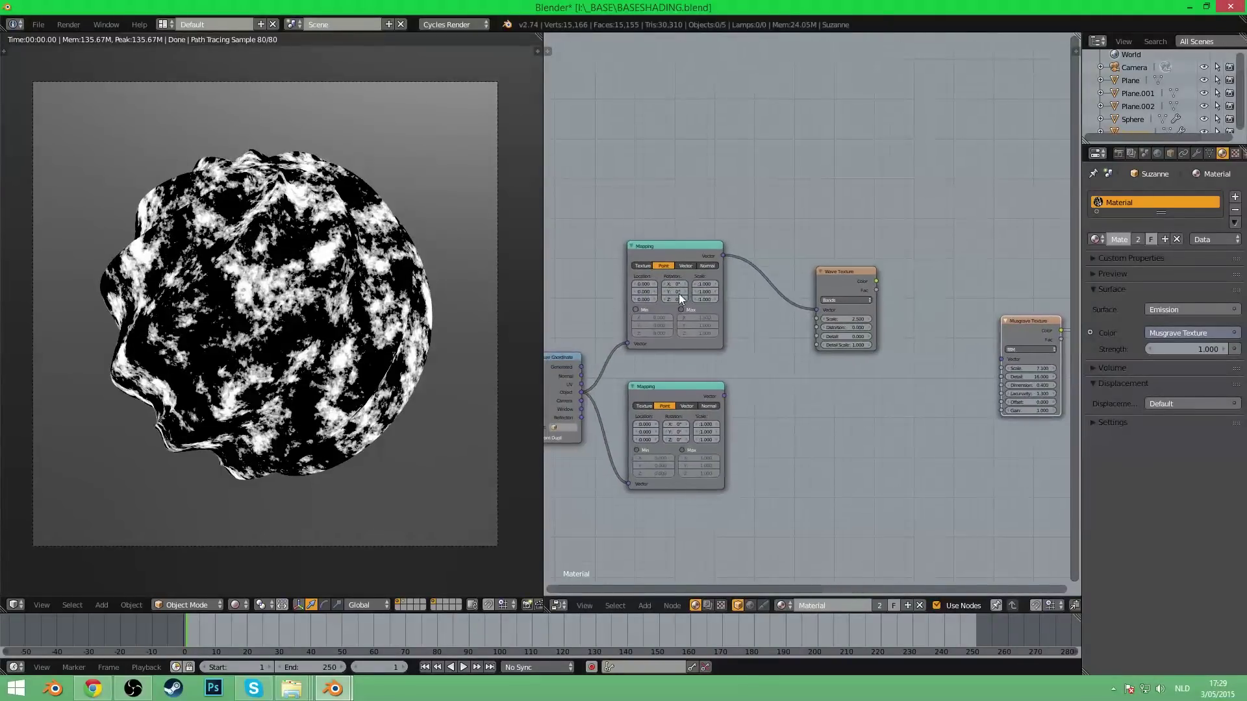
left_click(864, 305, "ctrl+shift")
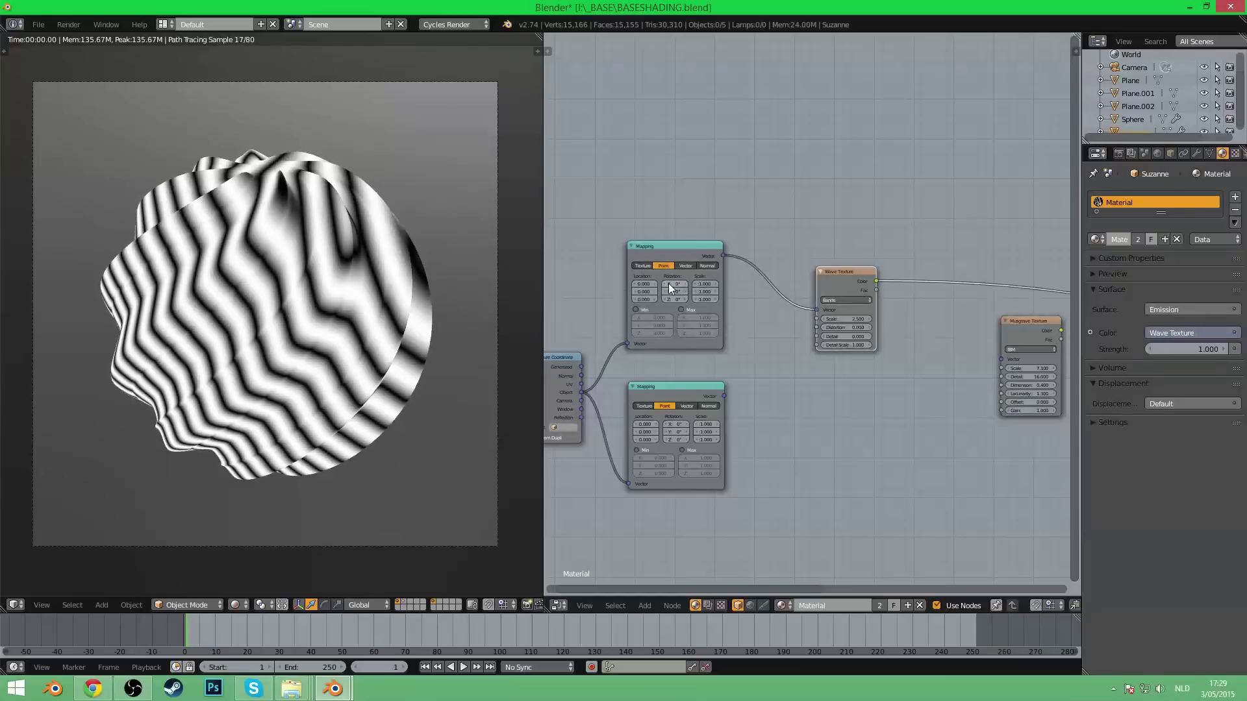
left_click_drag(669, 283, 786, 283)
mouse_move(674, 292)
left_mouse_down()
mouse_move(626, 292)
mouse_move(668, 292)
left_mouse_up()
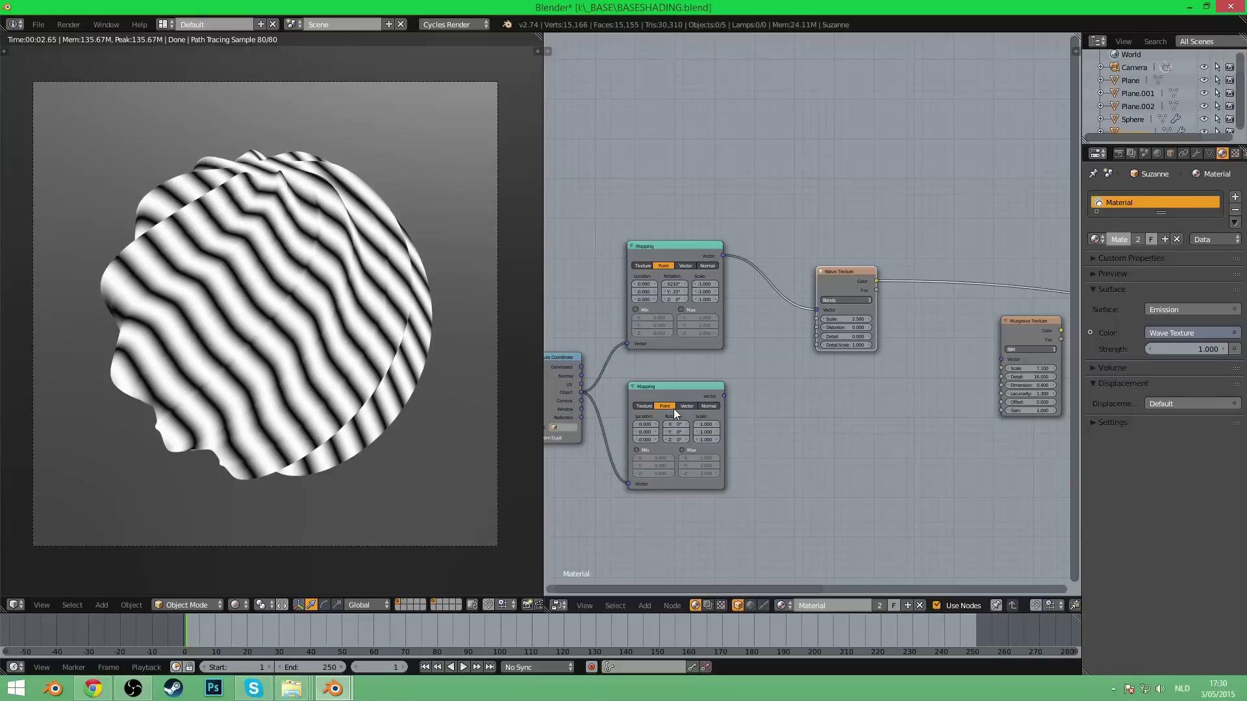
- Move the Wave Texture node close beside the upper Mapping node
middle_click_drag(736, 462, 660, 456)
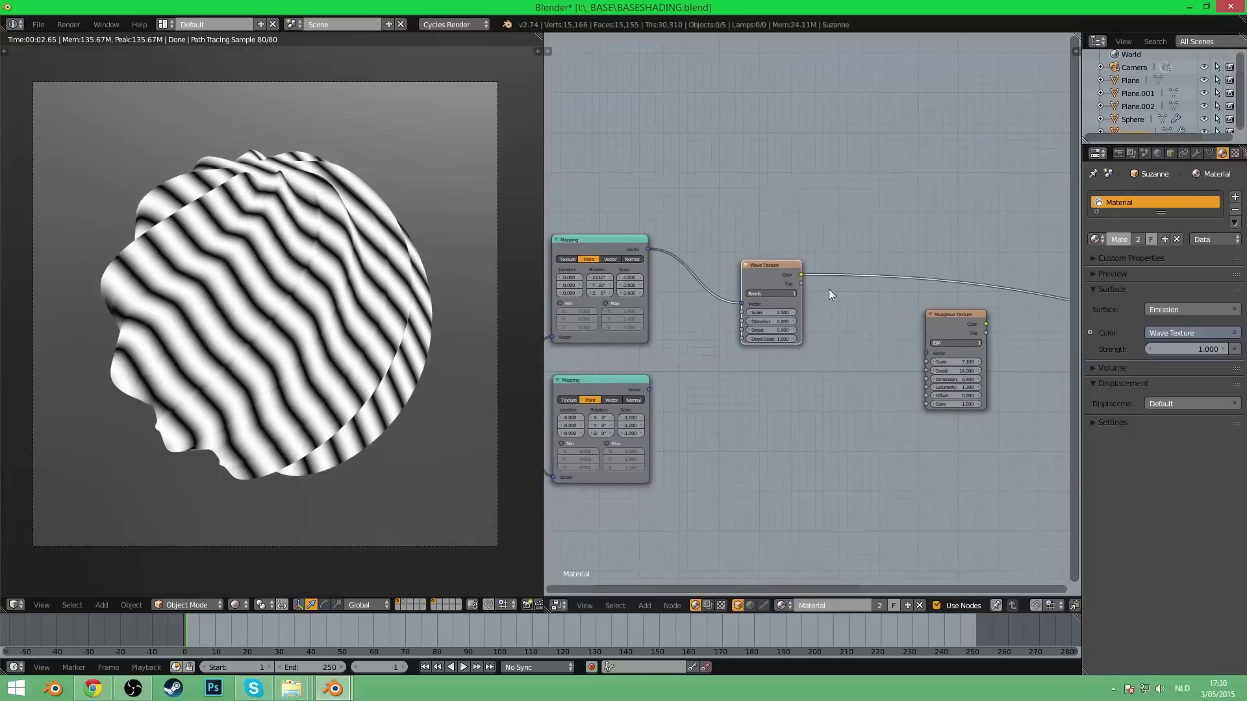
left_click_drag(751, 280, 691, 266)
middle_click_drag(596, 227, 676, 248)
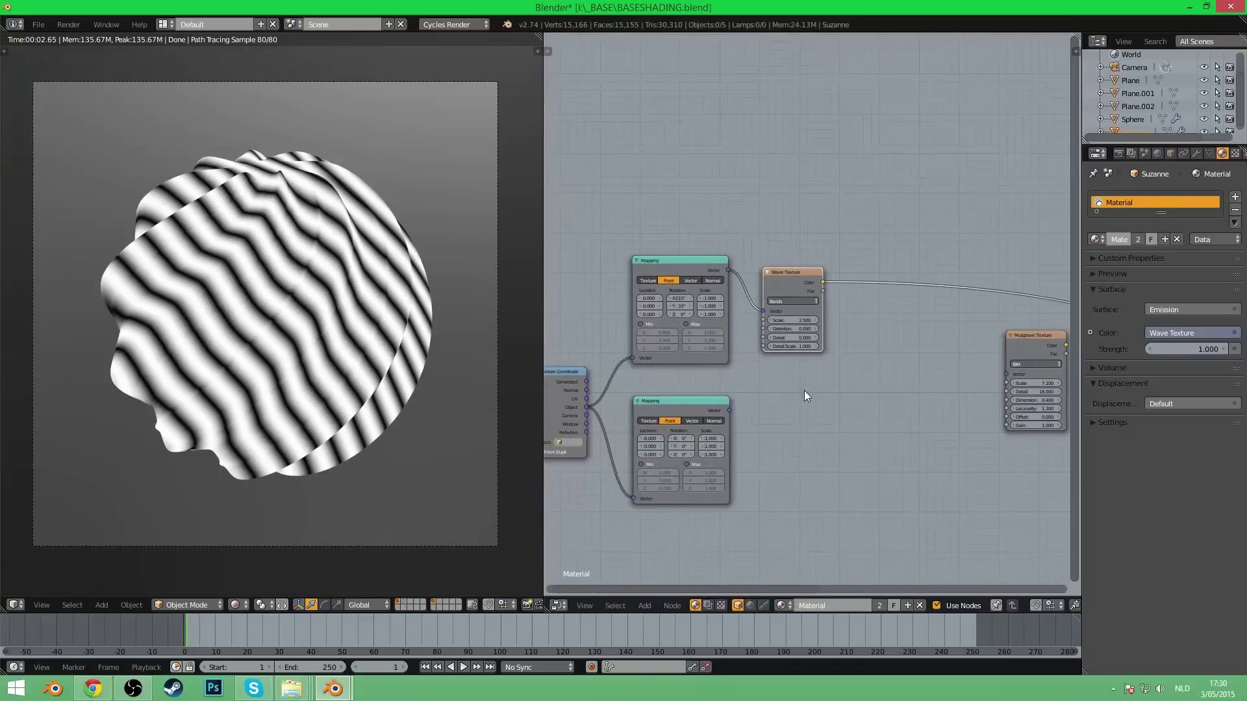
- Add a Separate XYZ node beside the lower Mapping node and feed it from that node's Vector output
scroll(742, 333, "up", 2)
middle_click_drag(751, 403, 710, 351)
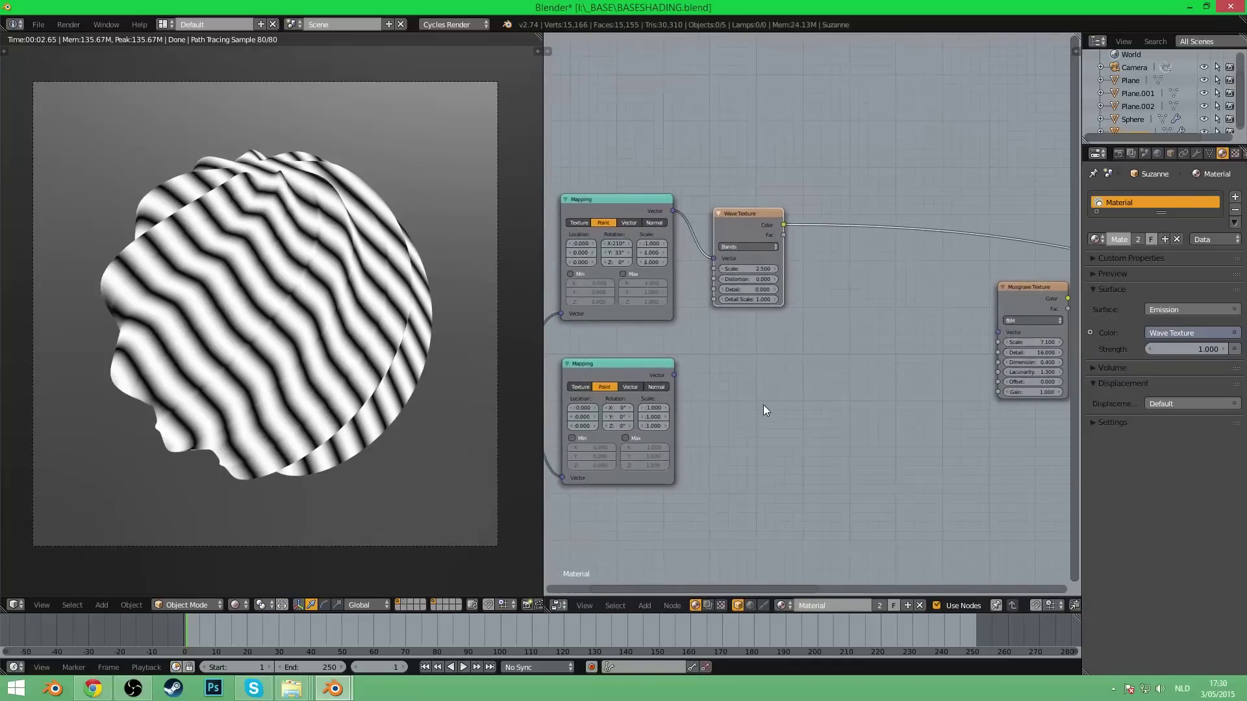
key("shift+a")
mouse_move(722, 439)
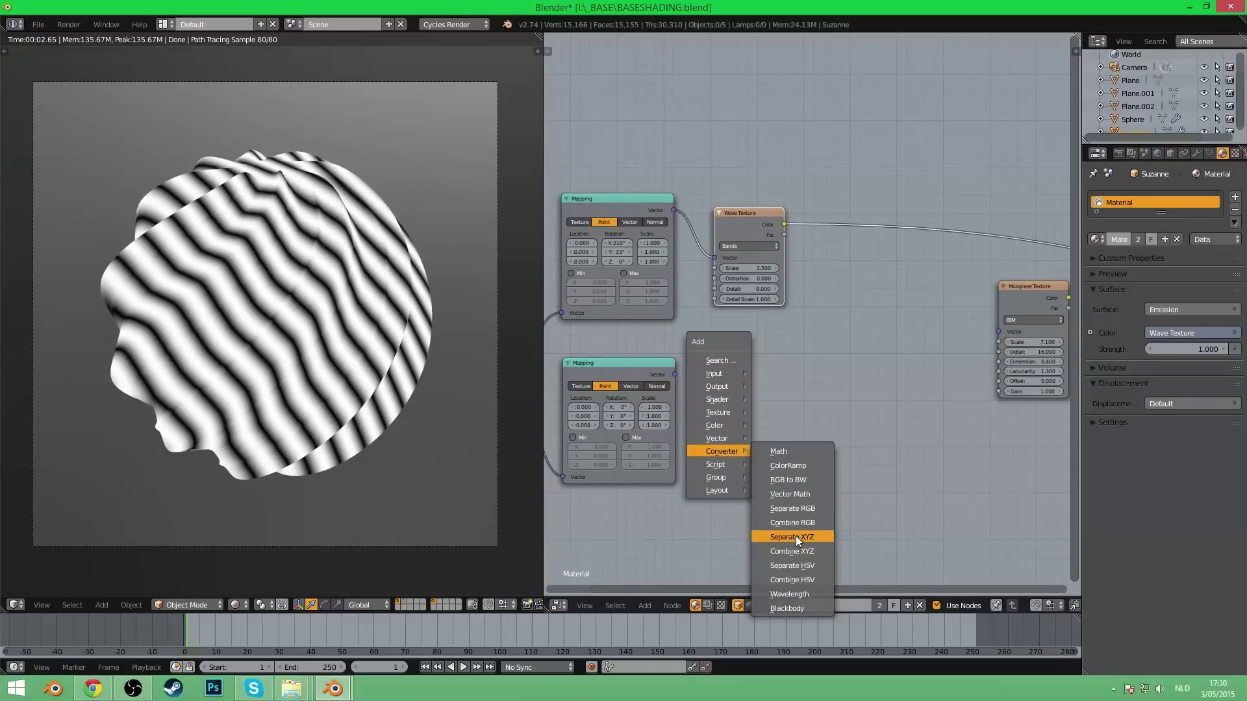
left_click(796, 537)
left_click(714, 359)
left_click_drag(674, 375, 714, 403)
middle_click_drag(694, 377, 752, 369)
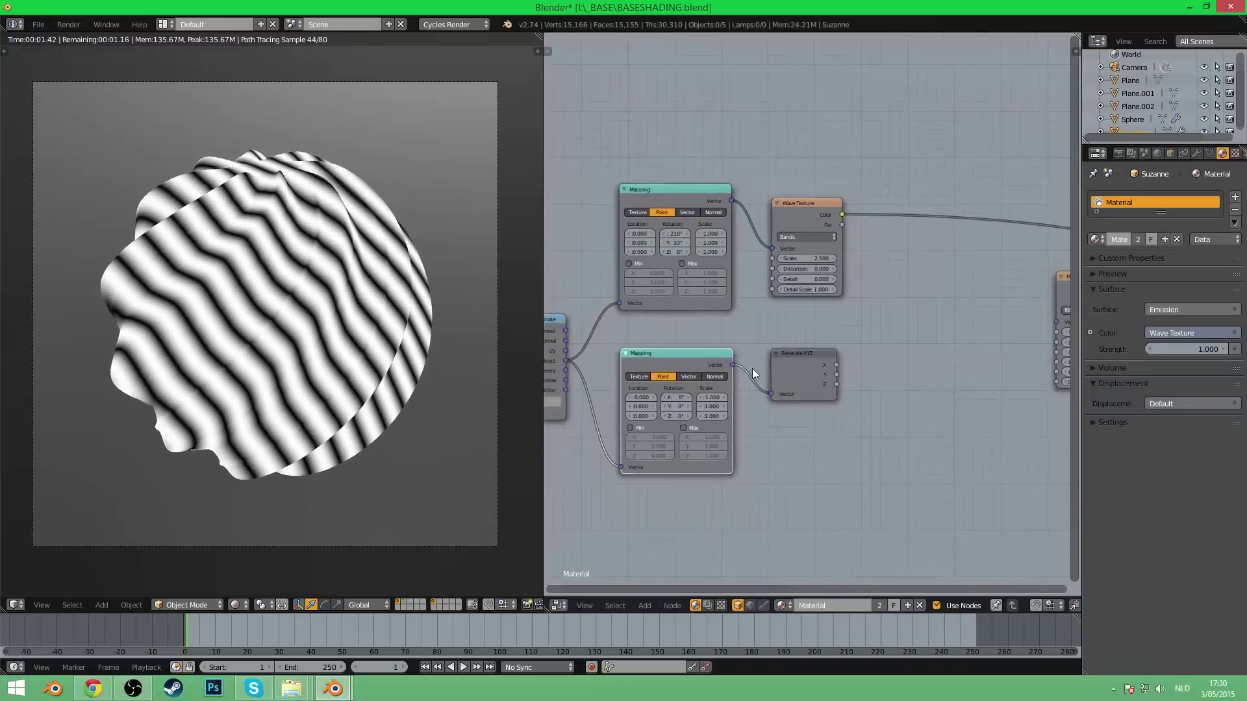
- Preview the X, Y and Z outputs of the Separate XYZ node on the object, orbiting around it, and return to the camera view
left_click(786, 369, "ctrl+shift")
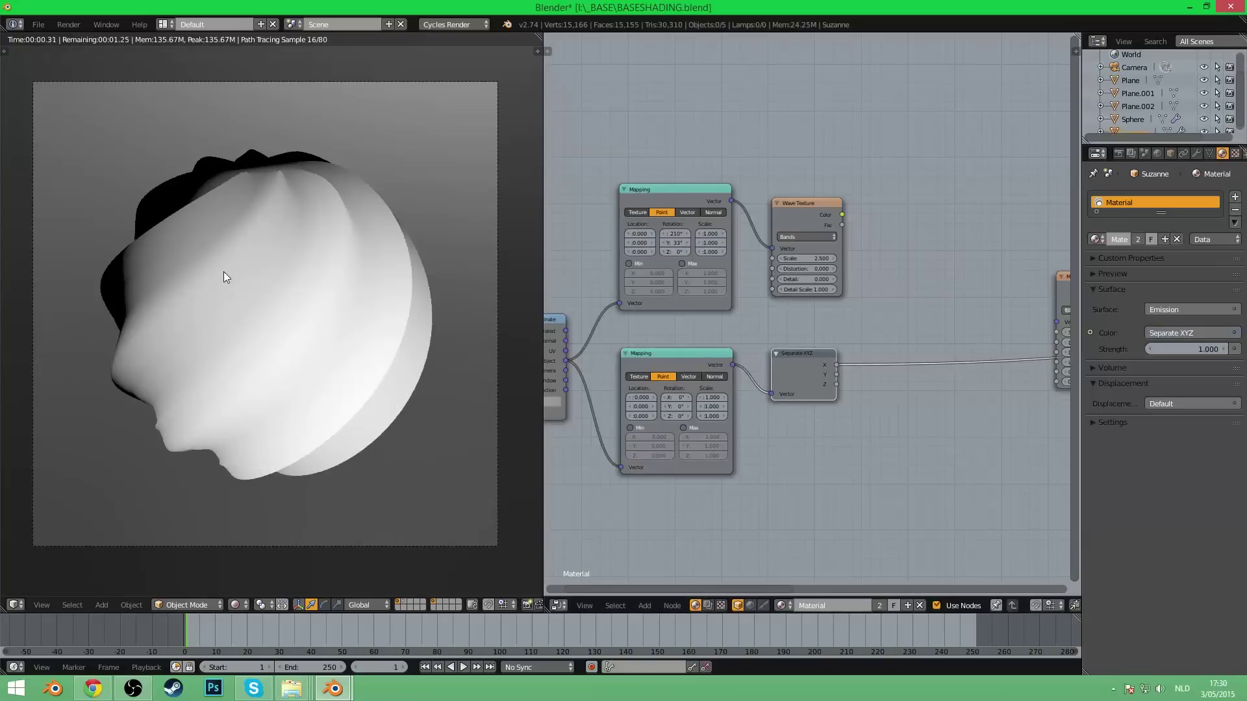
middle_click_drag(224, 272, 339, 290)
scroll(254, 287, "up", 4)
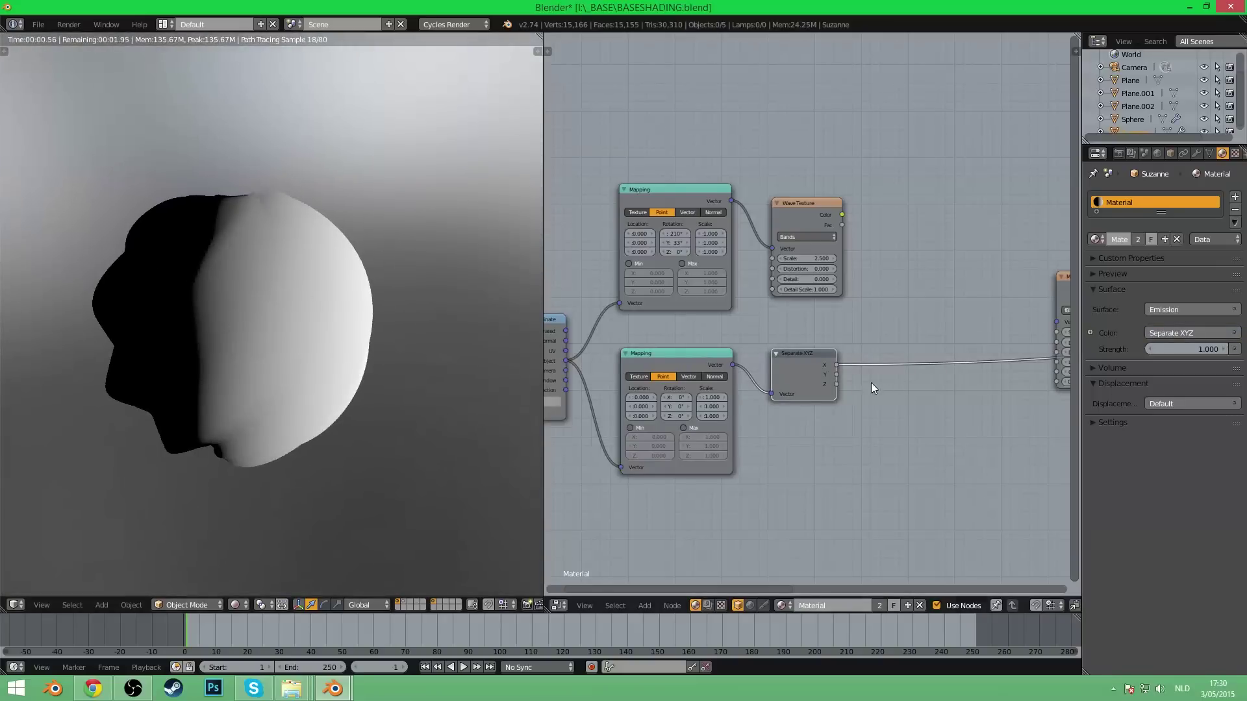
left_click(801, 374, "ctrl+shift")
middle_click_drag(240, 400, 416, 364)
left_click(807, 390, "ctrl+shift")
middle_click_drag(162, 352, 240, 397)
middle_click_drag(855, 419, 746, 428)
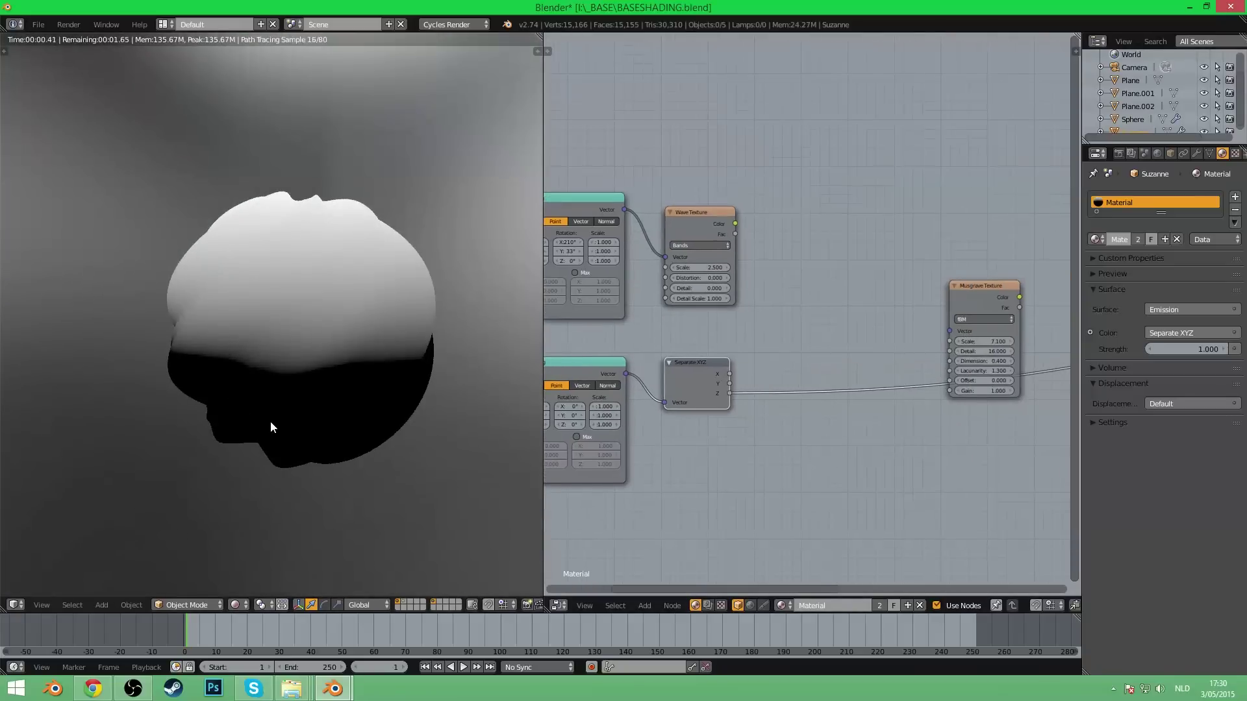
key("KP_0")
middle_click_drag(883, 453, 874, 461)
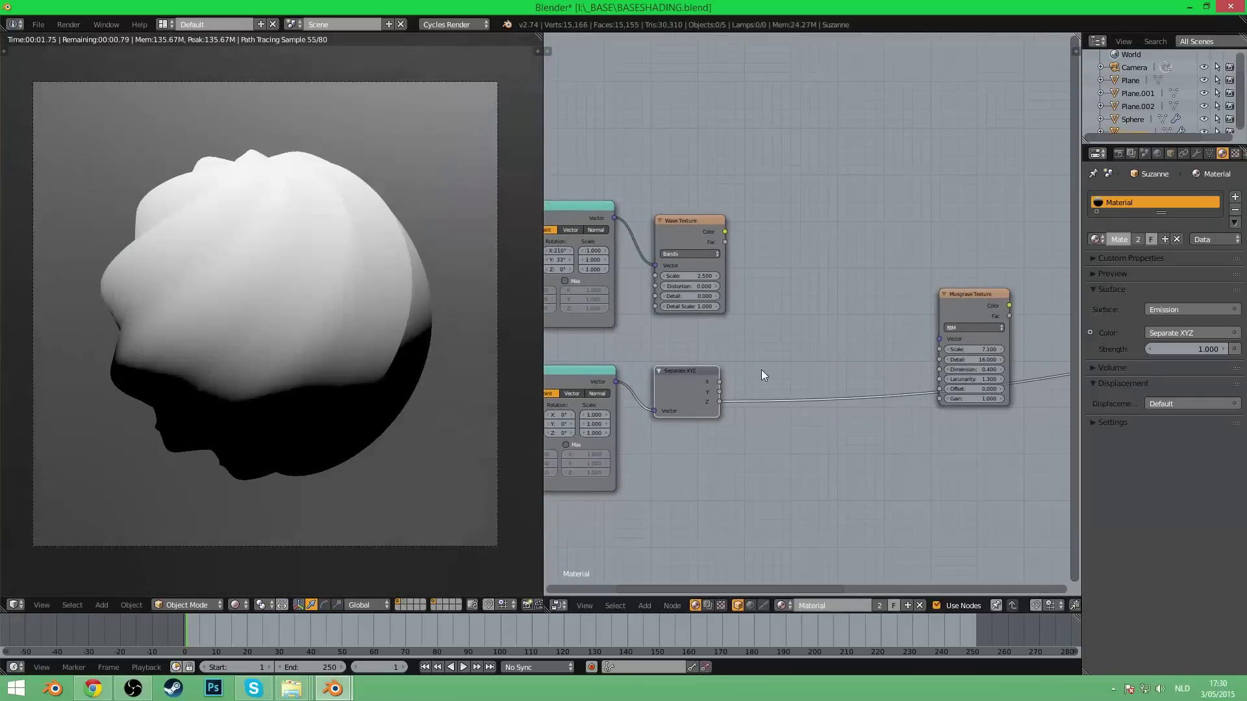
- Add a Combine XYZ node between Separate XYZ and Musgrave, and link Separate XYZ outputs to its X and Z inputs
key("shift+a")
mouse_move(767, 339)
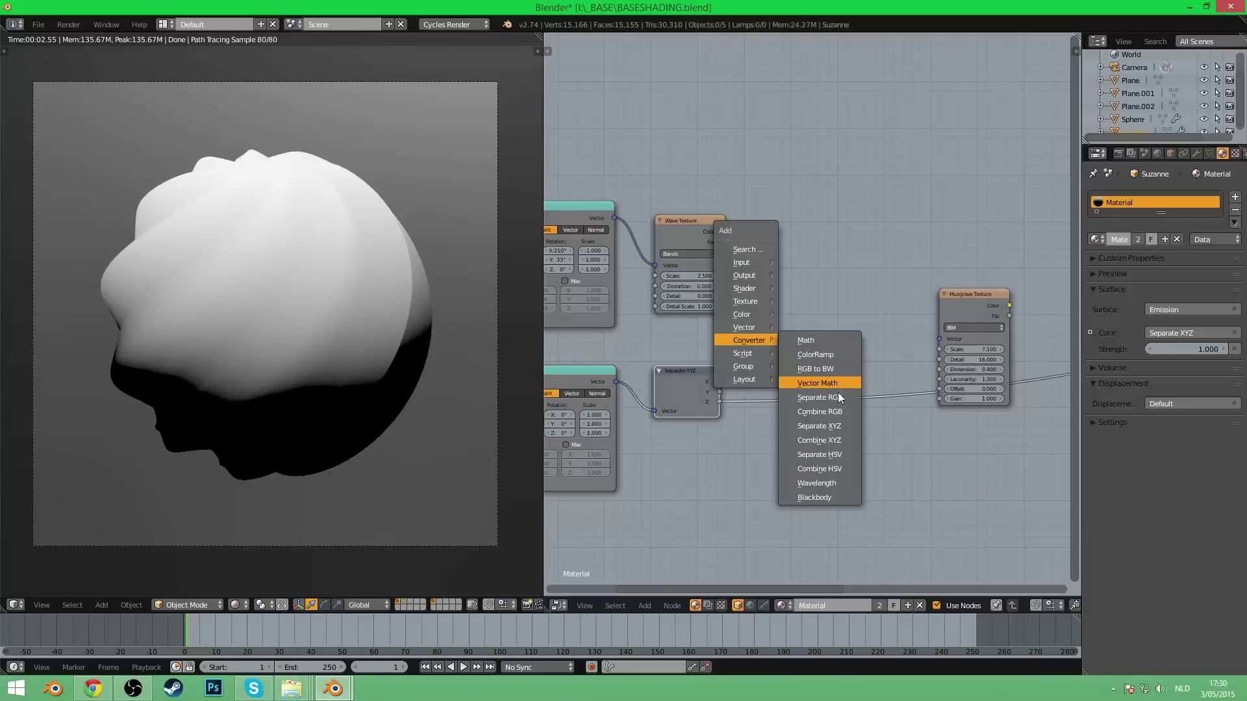
left_click(840, 442)
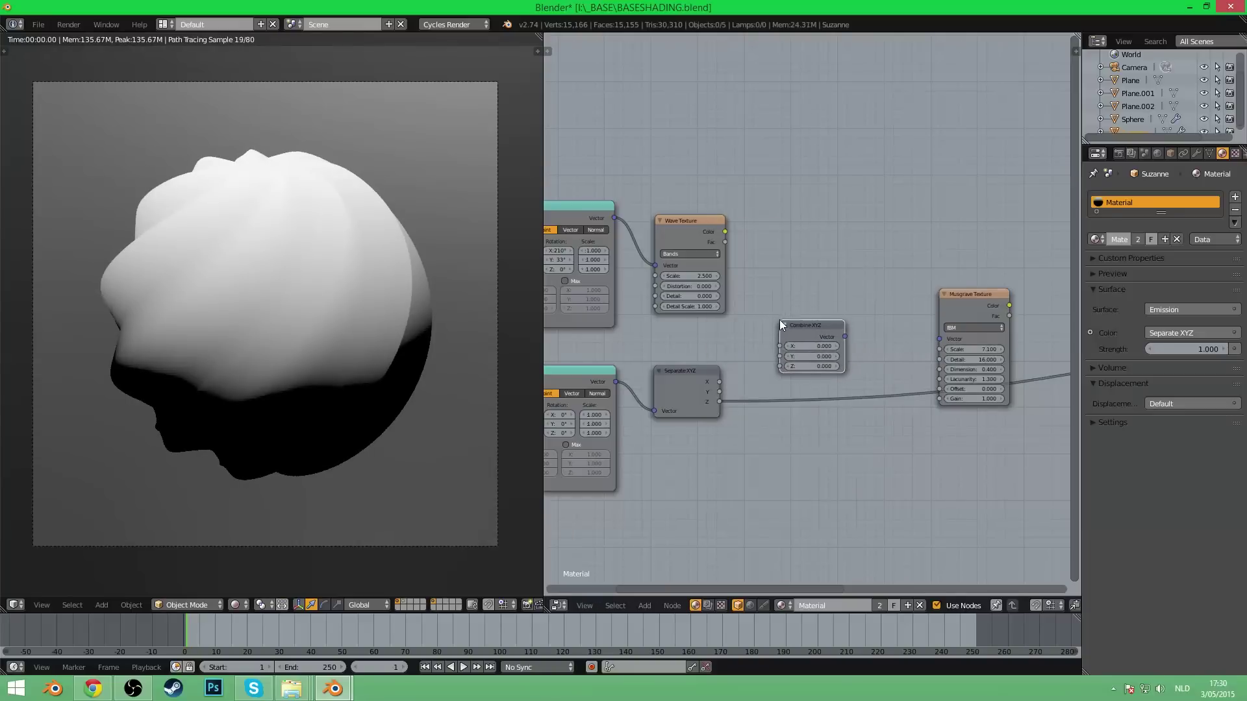
scroll(742, 411, "up", 1)
left_click_drag(713, 409, 778, 350)
- Connect the Combine XYZ Vector output to the Musgrave Texture's Vector input and preview the Musgrave Texture from another angle
middle_click_drag(855, 380, 811, 381)
left_click_drag(810, 338, 907, 343)
left_click(944, 302, "ctrl+shift")
middle_click_drag(807, 380, 887, 387)
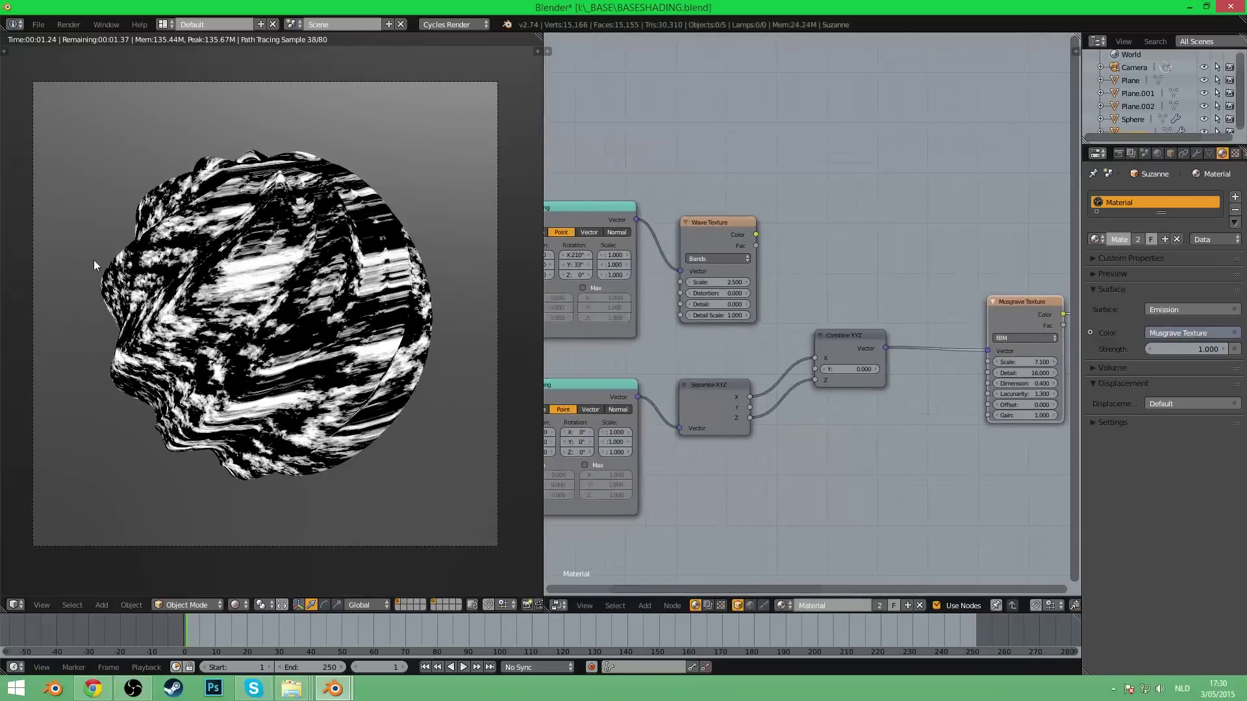
middle_click_drag(502, 309, 176, 315)
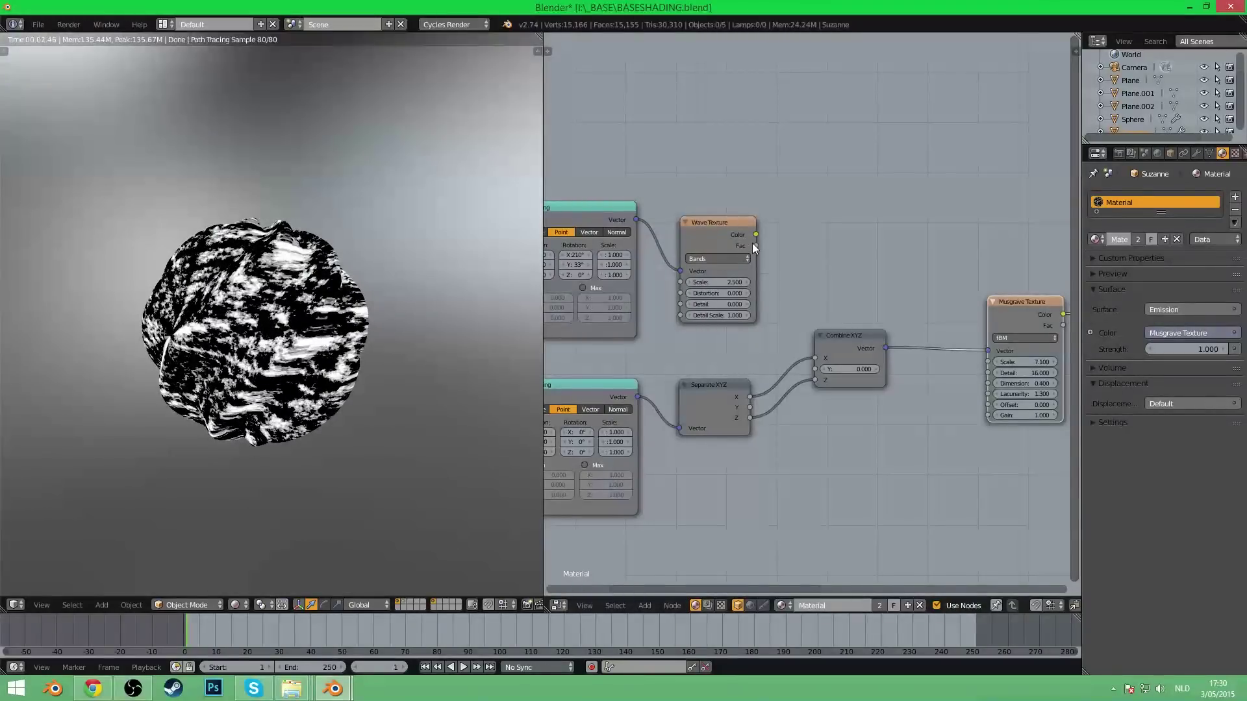
- Connect the Wave Texture's Fac output to the Y input of Combine XYZ and inspect the pattern on the object
mouse_move(755, 244)
left_mouse_down()
mouse_move(809, 321)
mouse_move(815, 369)
left_mouse_up()
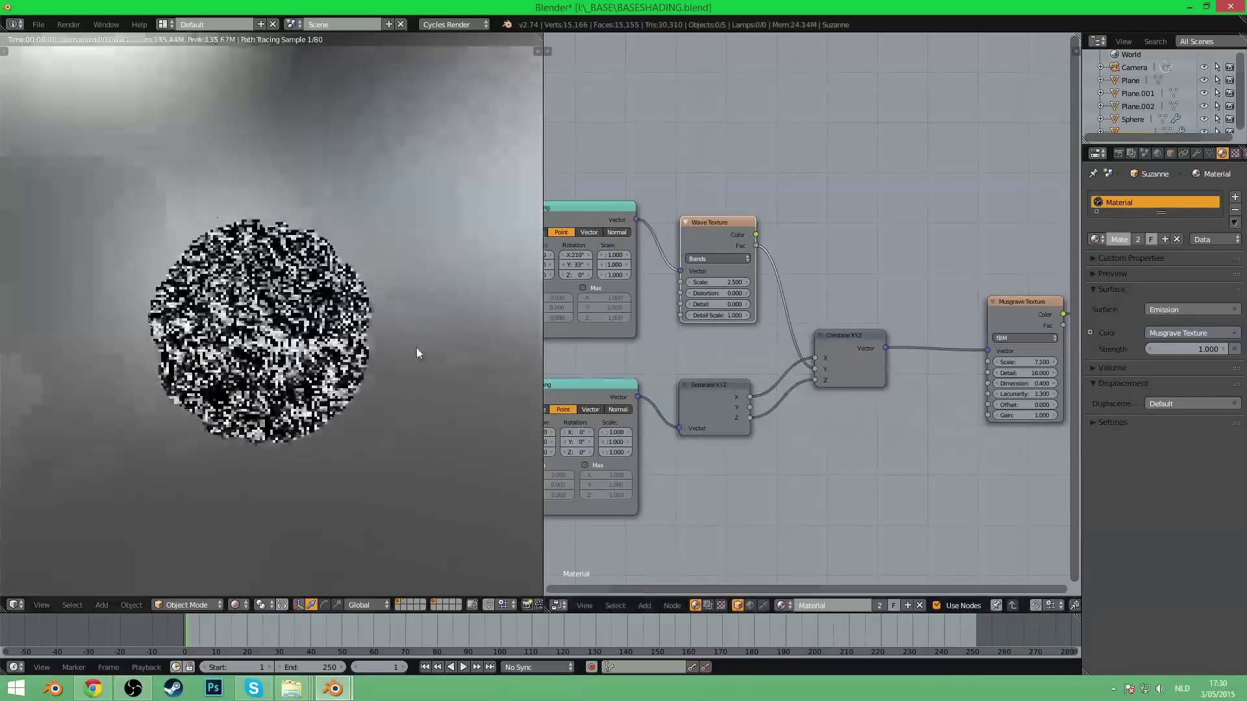
scroll(417, 351, "up", 3)
middle_click_drag(255, 305, 215, 279)
scroll(702, 386, "down", 3)
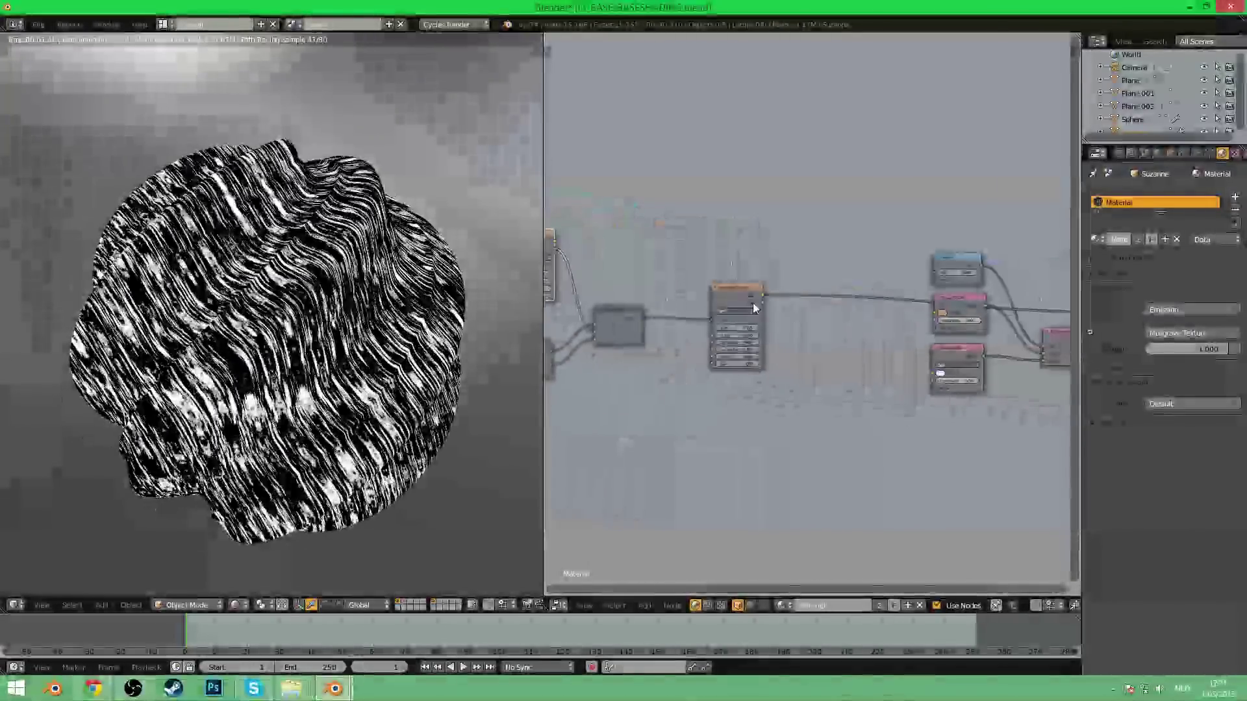
- Shift the Musgrave Texture back toward Combine XYZ and insert a ColorRamp on the link after it
left_click_drag(753, 302, 703, 290)
key("shift+a")
mouse_move(726, 286)
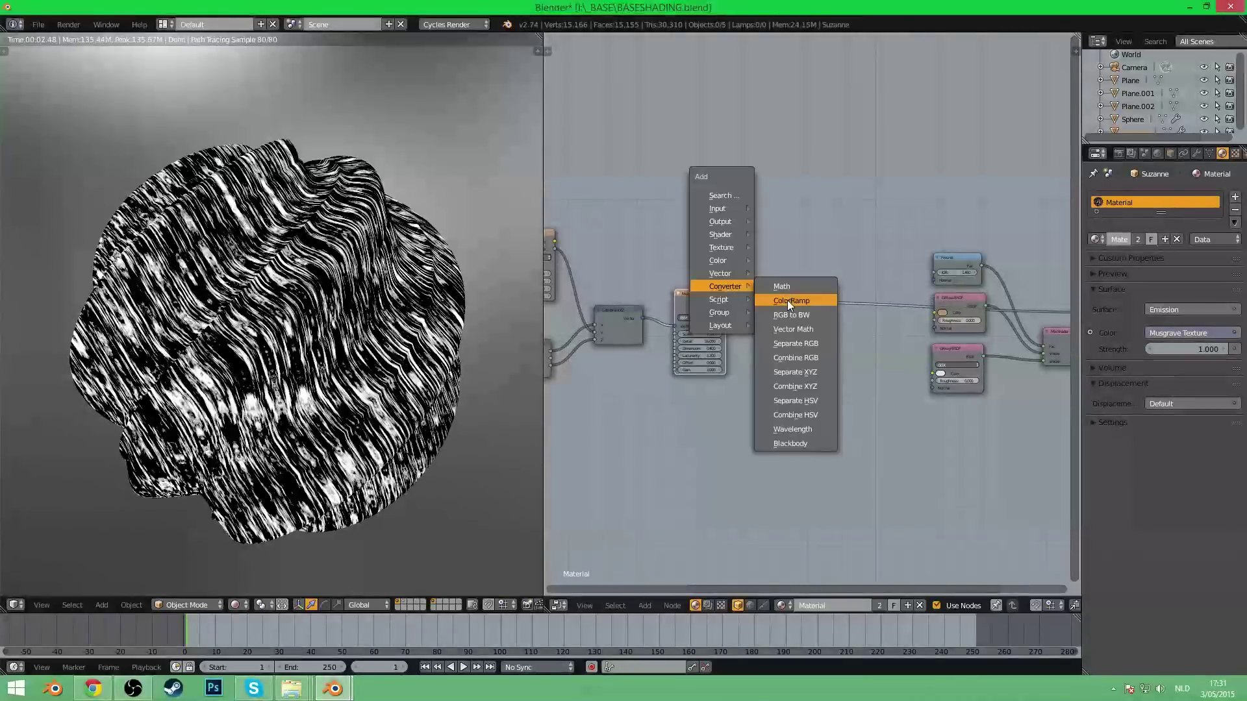
left_click(787, 300)
left_click(780, 363)
scroll(769, 391, "up", 2)
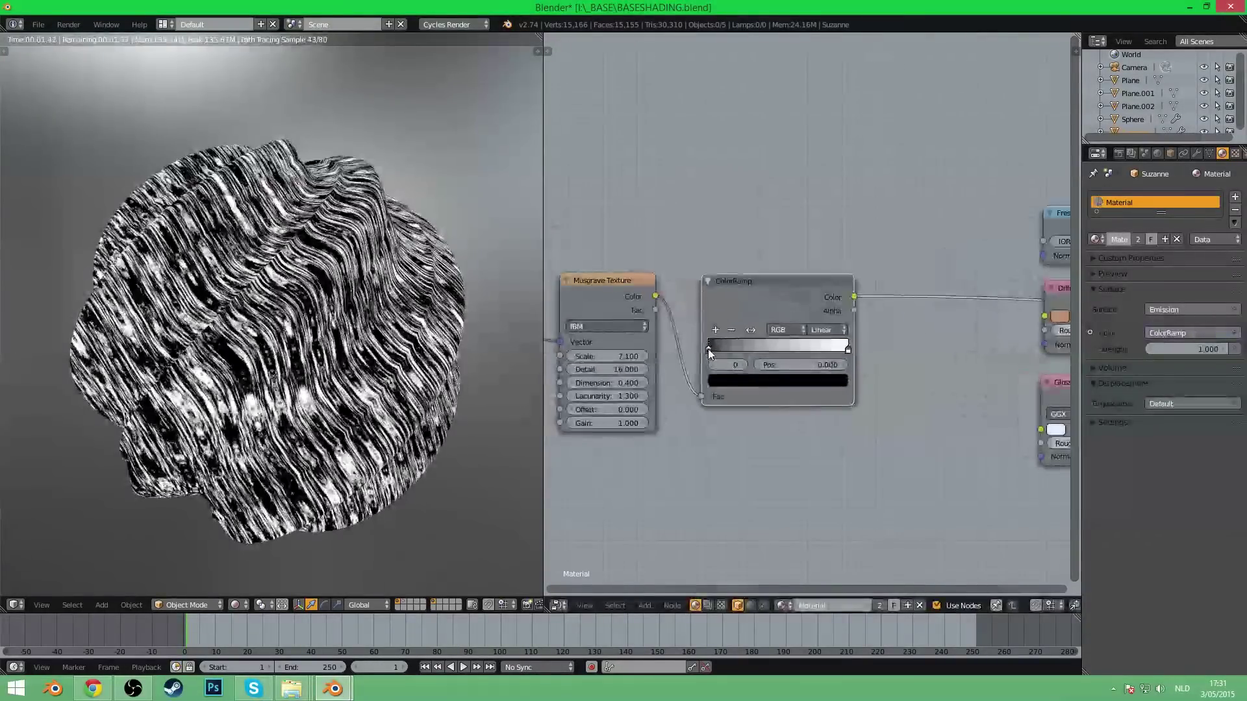
- Move the ColorRamp's black stop to position 0.927 and check the scratches on the object up close and from afar
left_click_drag(708, 349, 857, 351)
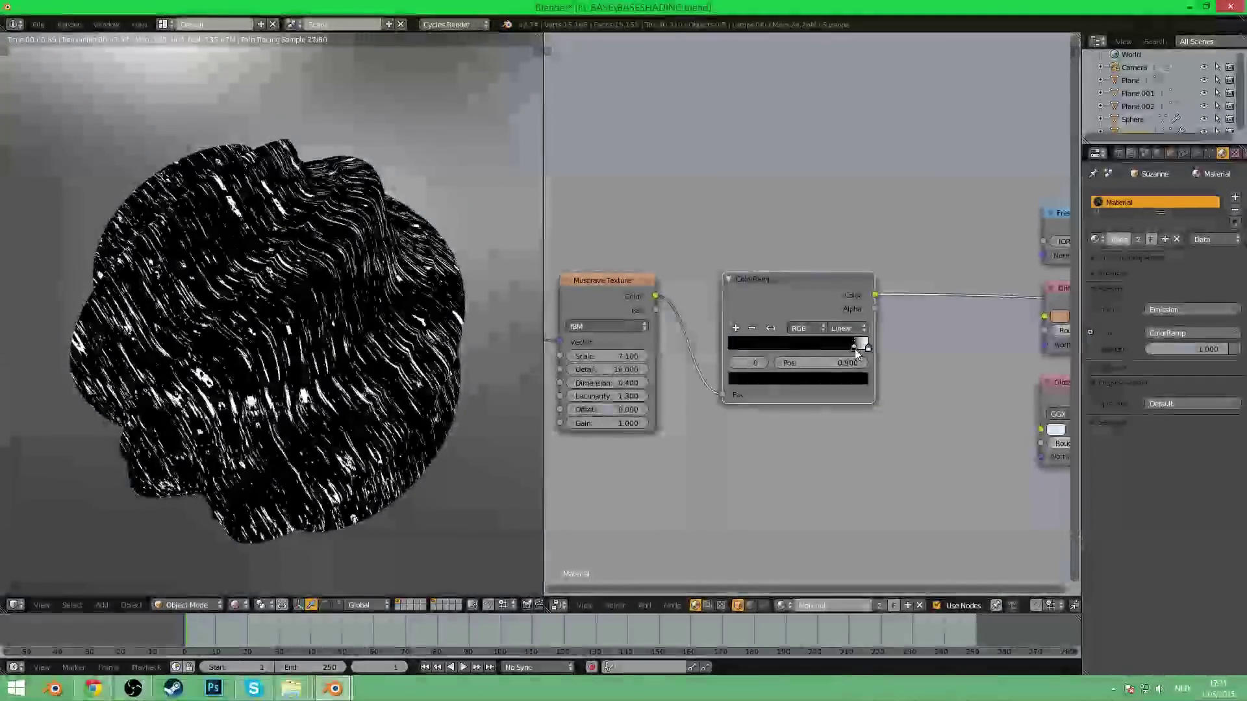
scroll(308, 354, "up", 6)
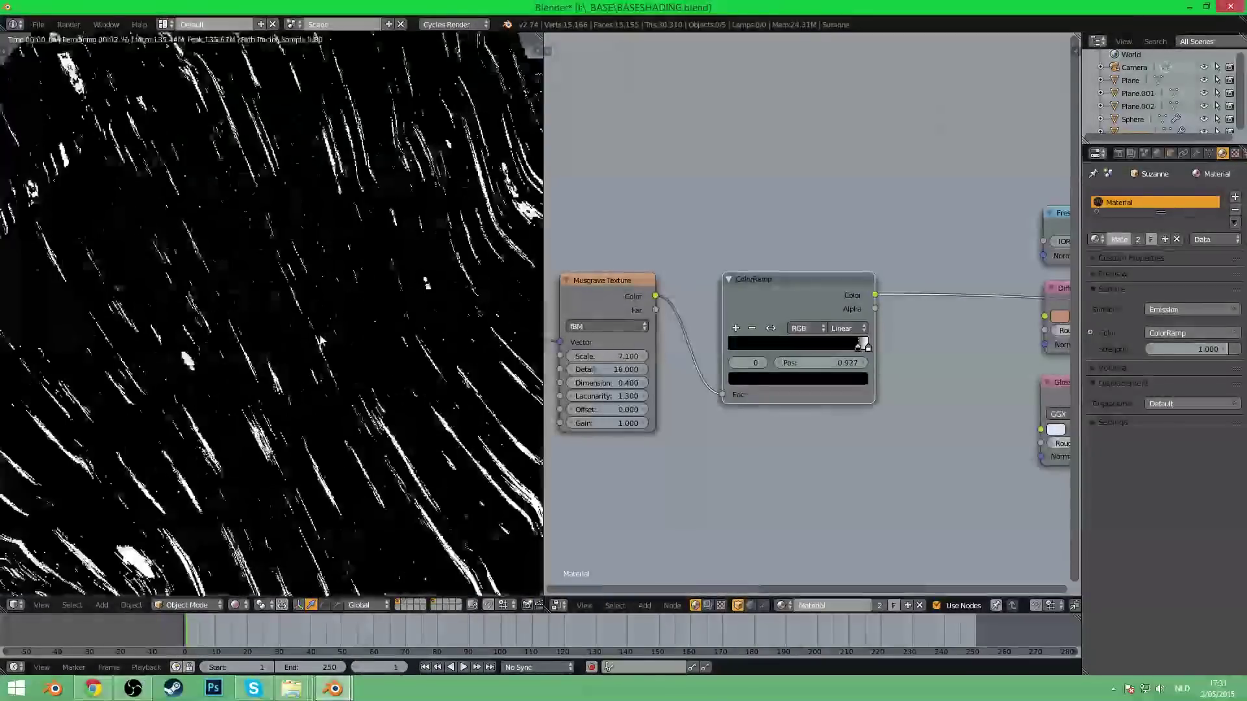
scroll(320, 333, "down", 3)
scroll(320, 334, "down", 4)
middle_click_drag(372, 387, 320, 384)
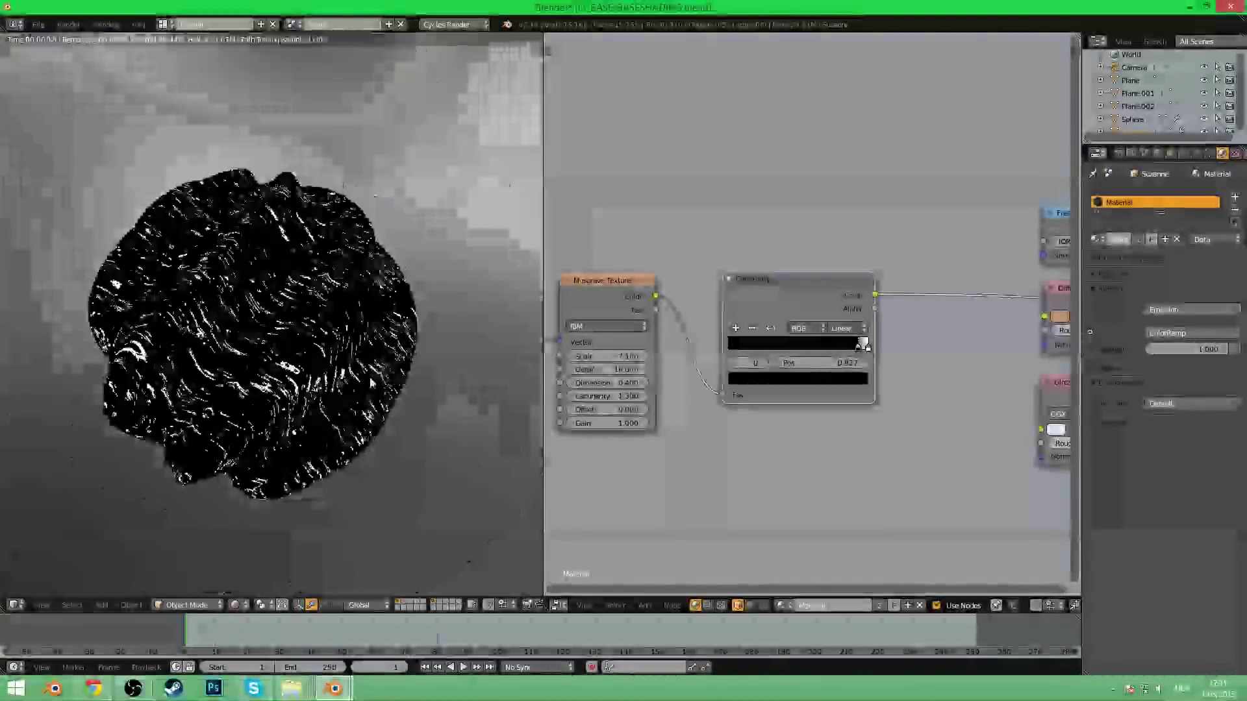
- Select the whole chain of mapping, texture and ColorRamp nodes and move it about 633 units away from the shader nodes
middle_click_drag(600, 410, 911, 404)
scroll(719, 406, "down", 9)
scroll(906, 393, "down", 2)
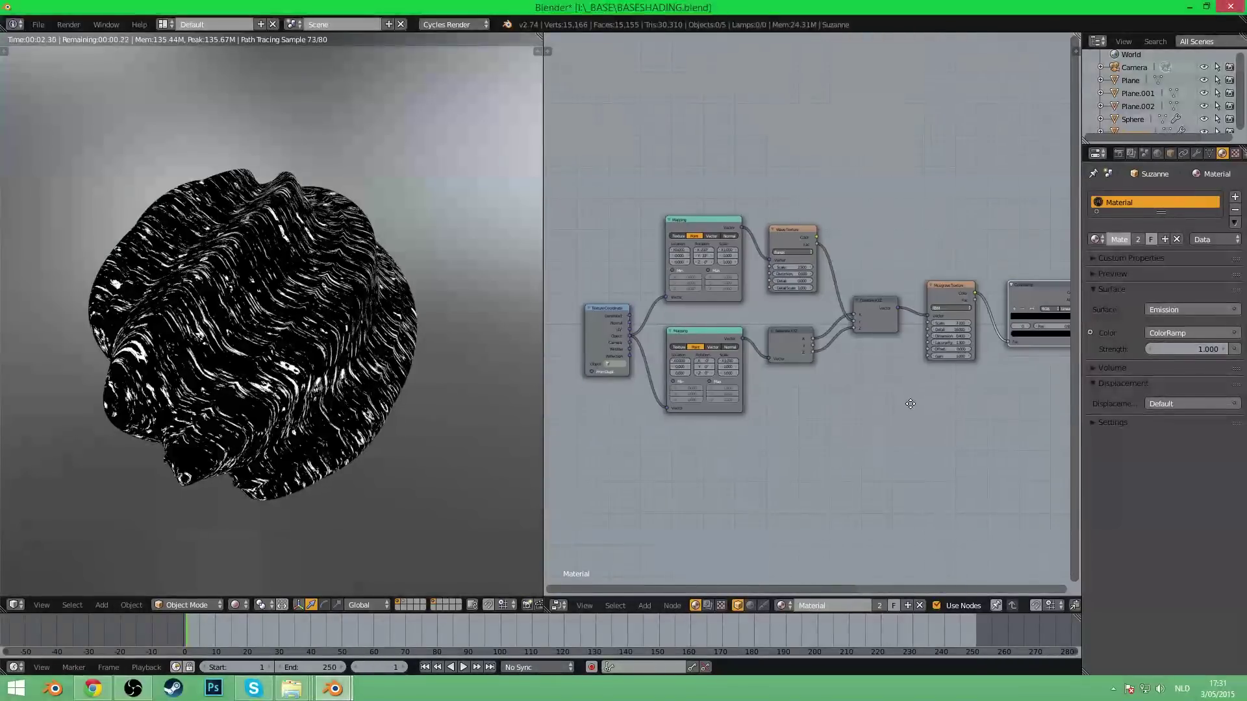
left_click_drag(594, 214, 932, 454)
key("g")
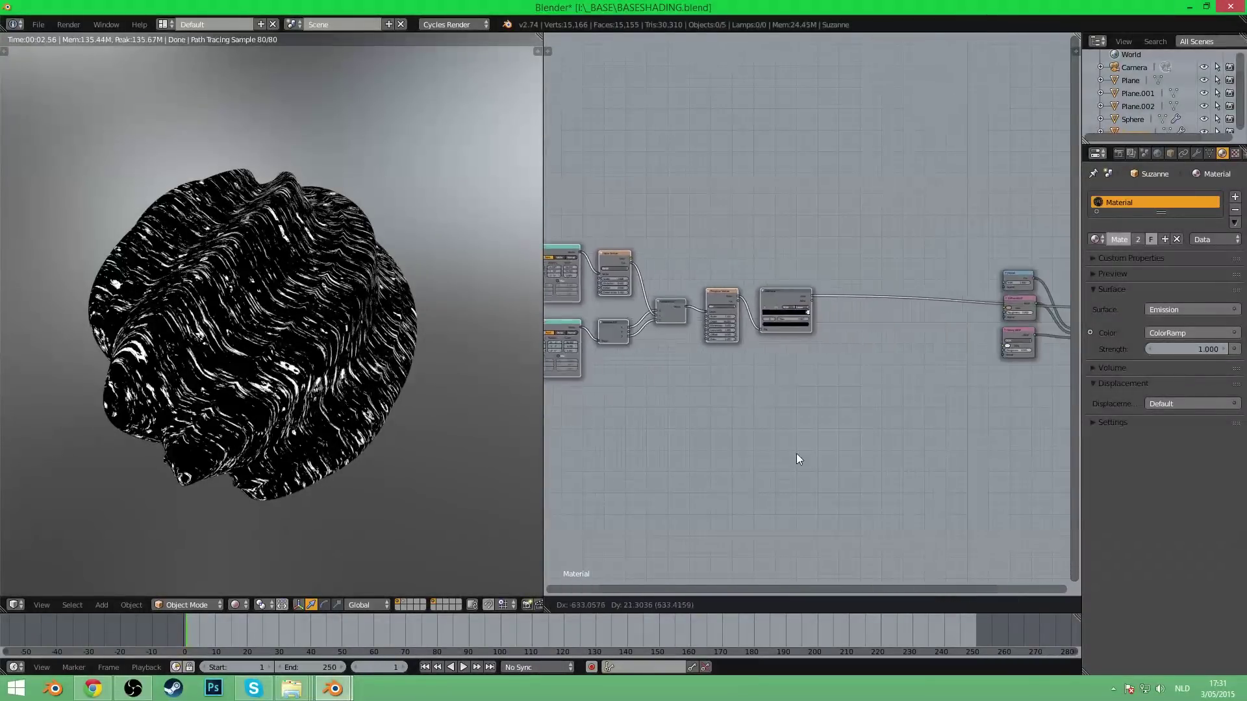
left_click(796, 453)
- Add a Bump node after the ColorRamp, feed the ramp's Color into its Height input, and preview the bump
scroll(680, 402, "up", 10)
middle_click_drag(850, 372, 691, 399)
key("shift+a")
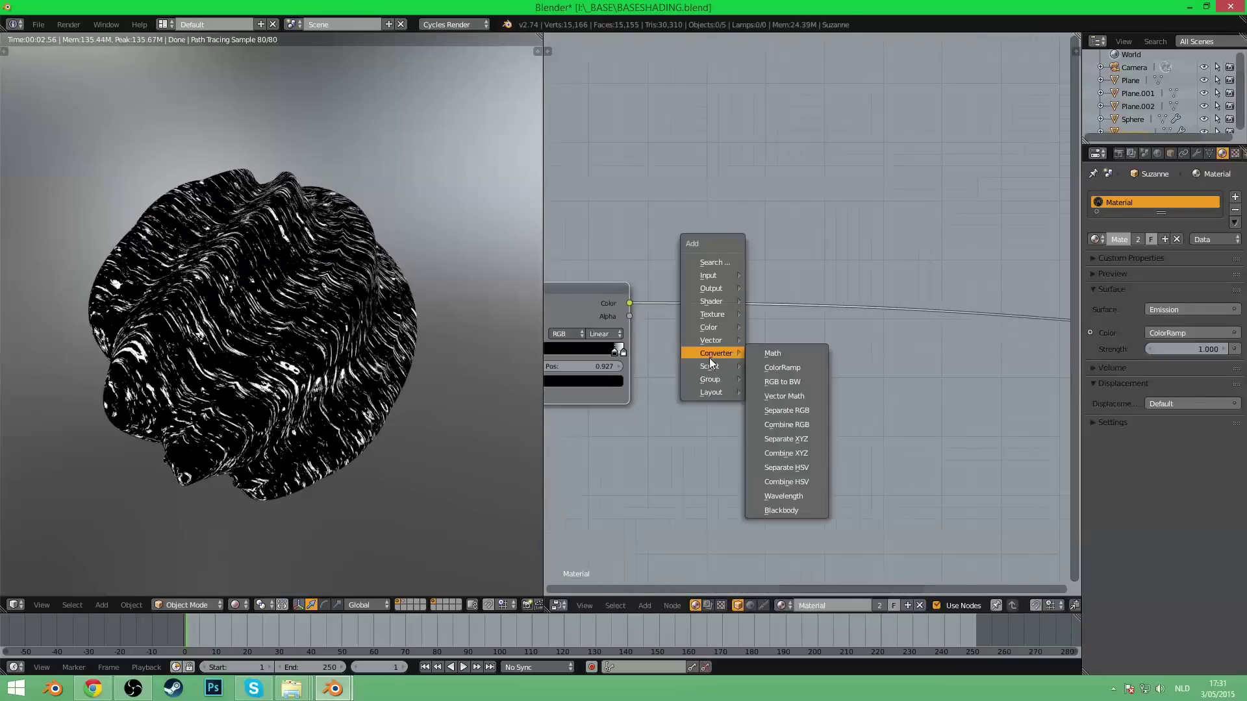
mouse_move(713, 342)
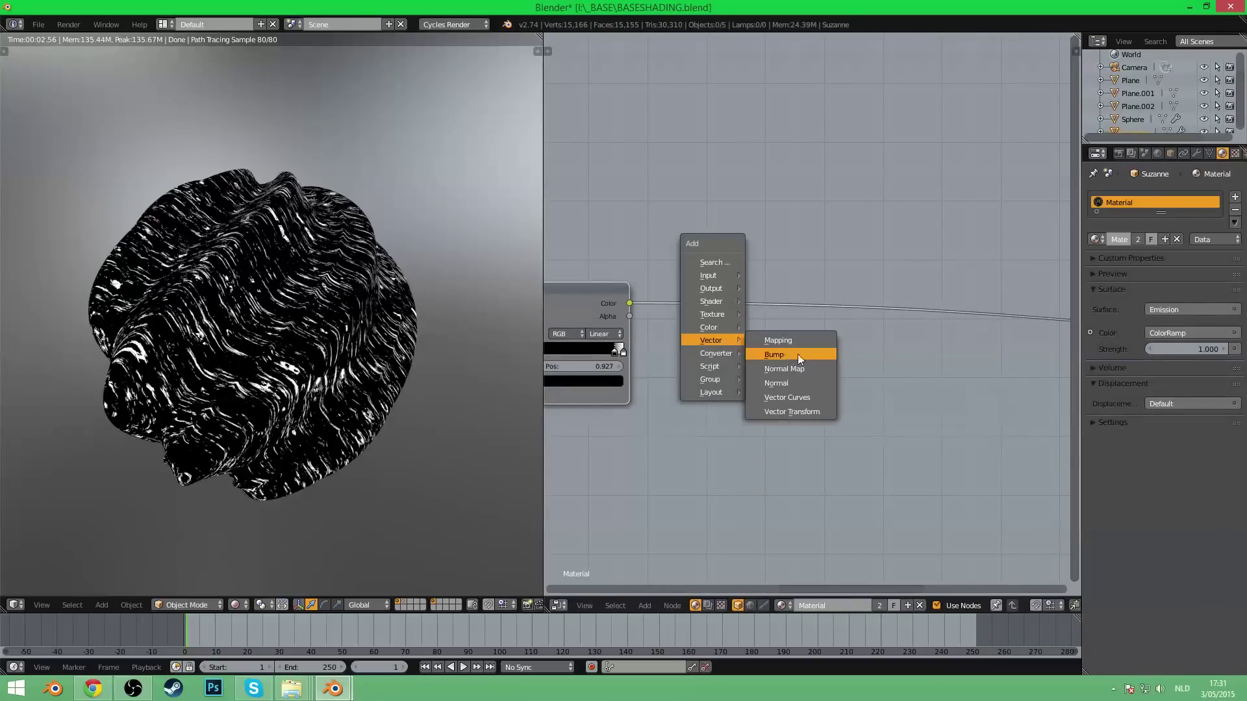
left_click(798, 355)
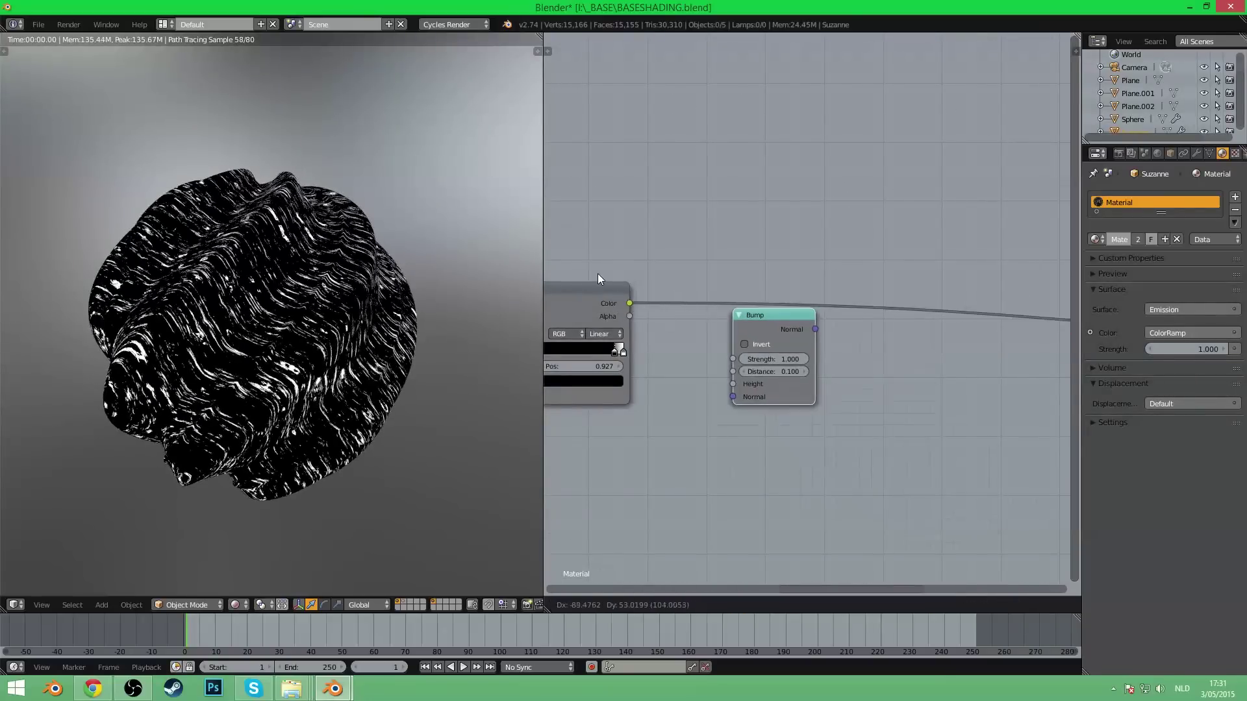
left_click(603, 280)
left_click_drag(630, 303, 734, 388)
left_click(770, 337, "ctrl+shift")
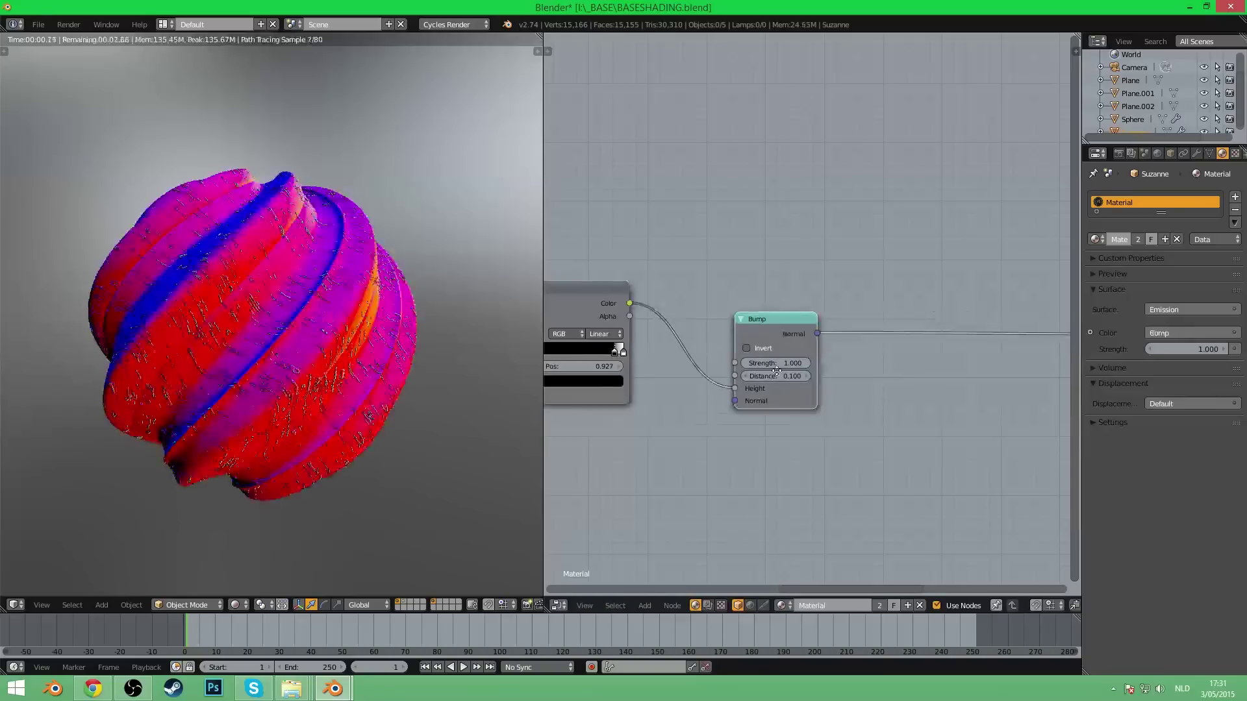
- Enable Invert on the Bump node
middle_click_drag(767, 352, 515, 385)
middle_click_drag(743, 407, 886, 409)
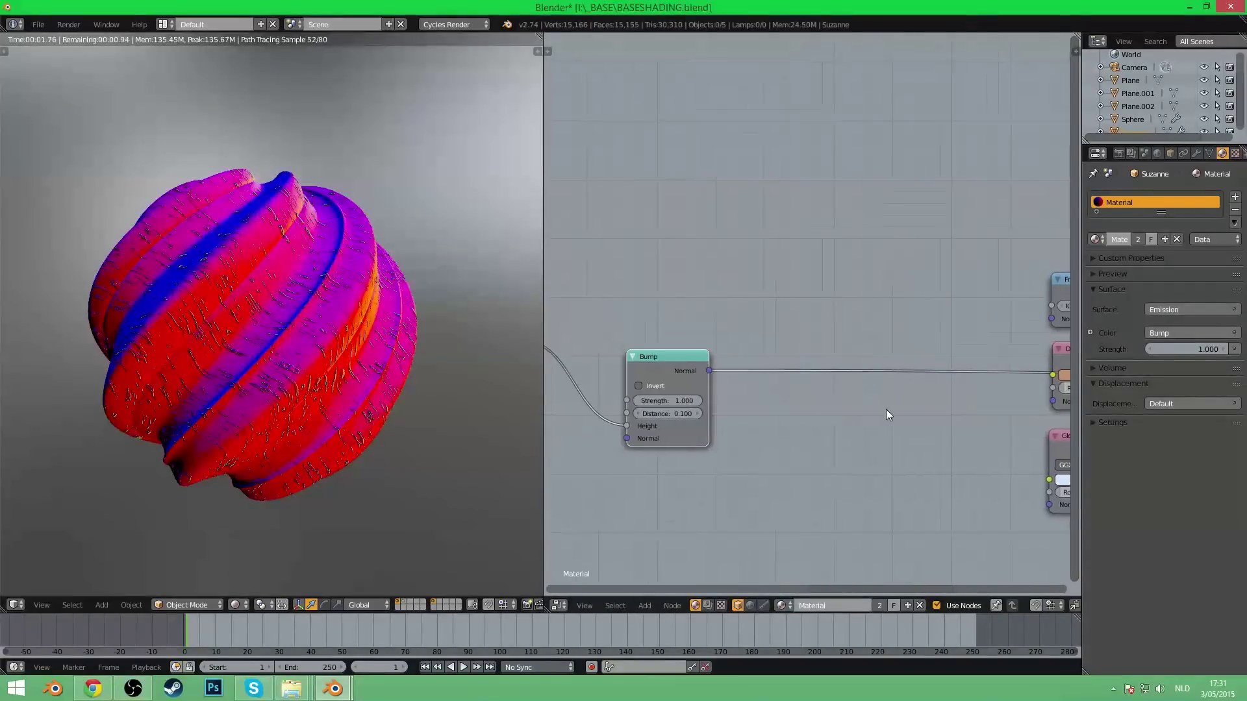
left_click(639, 386)
- Connect the Bump node's Normal output to the Normal inputs of the Diffuse BSDF, Glossy BSDF and Fresnel nodes
middle_click_drag(754, 396, 673, 386)
left_click_drag(626, 361, 970, 390)
left_click_drag(627, 361, 764, 328)
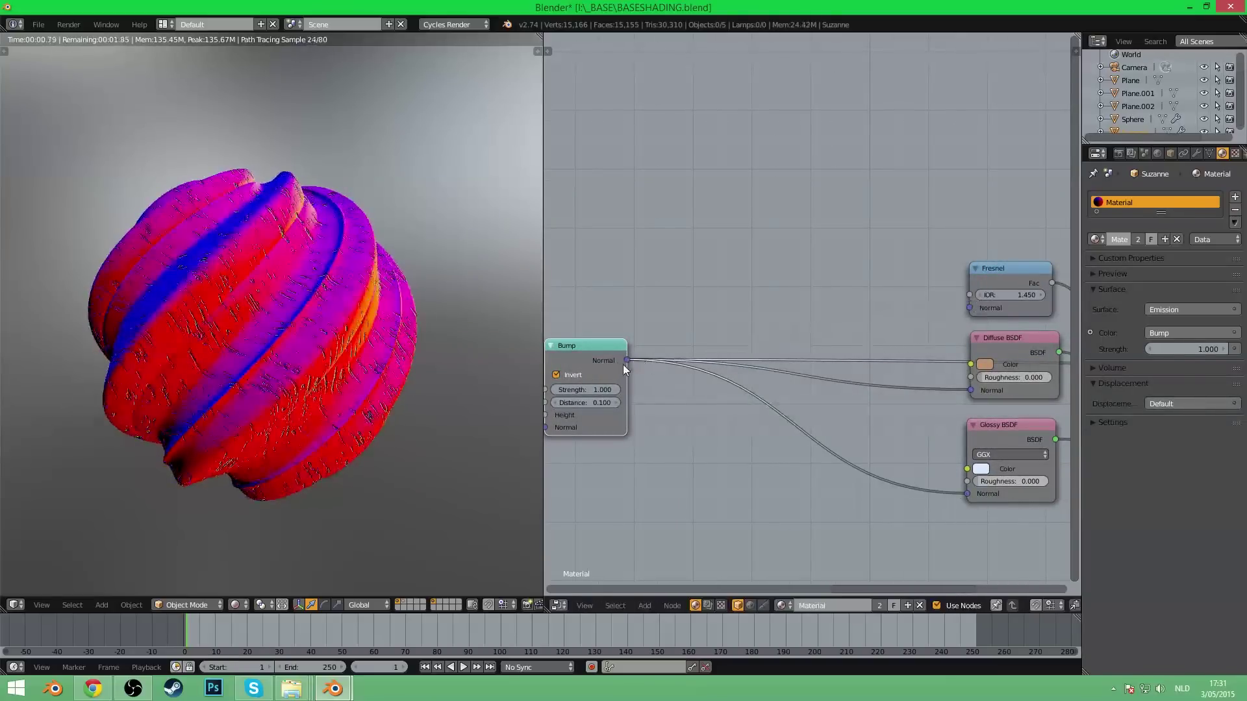
left_click_drag(626, 361, 968, 307)
- Route the Mix Shader back to the Material Output and view the scratched material up close
middle_click_drag(1023, 376, 658, 353)
scroll(836, 392, "down", 4)
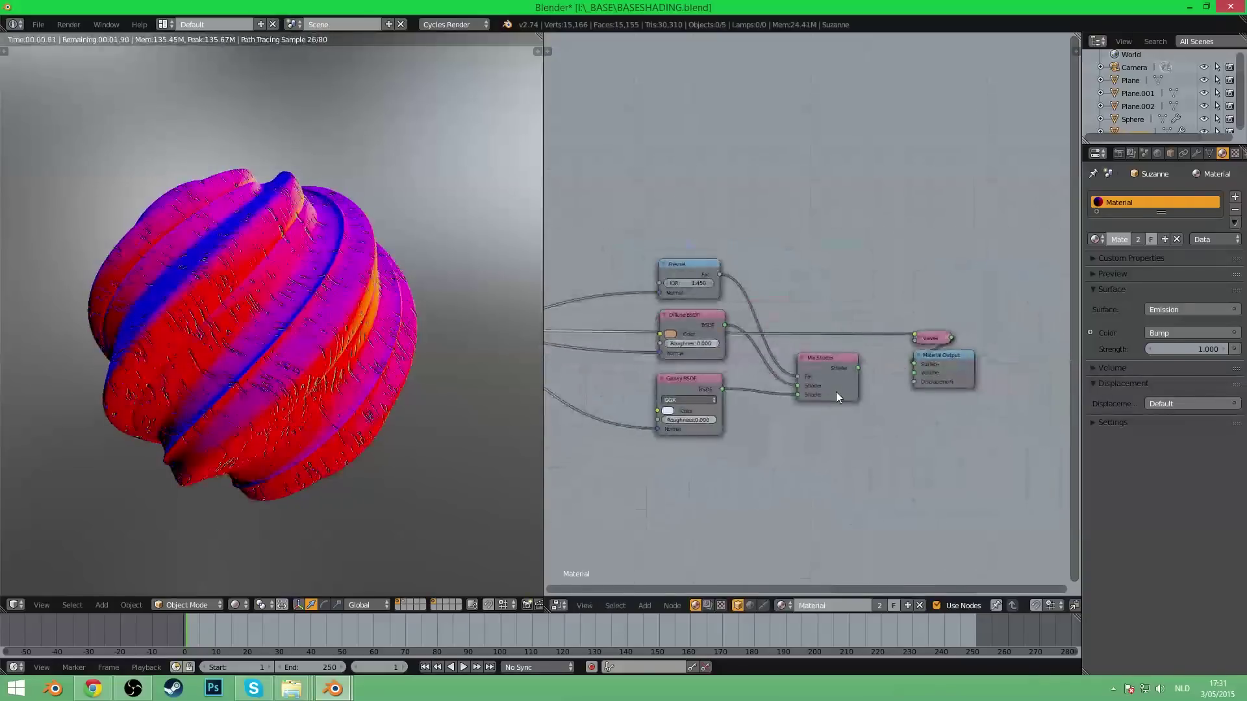
left_click(836, 392, "ctrl+shift")
scroll(399, 393, "up", 2)
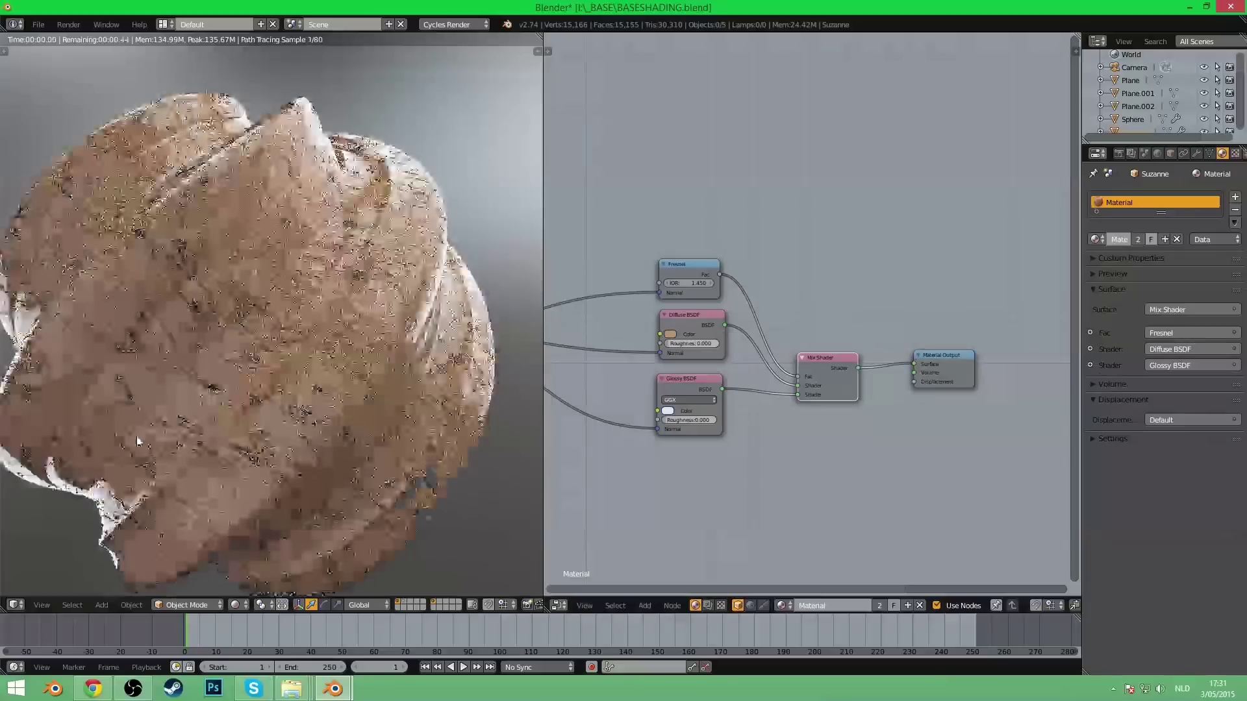
- Shift the ColorRamp's light stop slightly towards the dark end to fine-tune the scratches
middle_click_drag(558, 343, 879, 337)
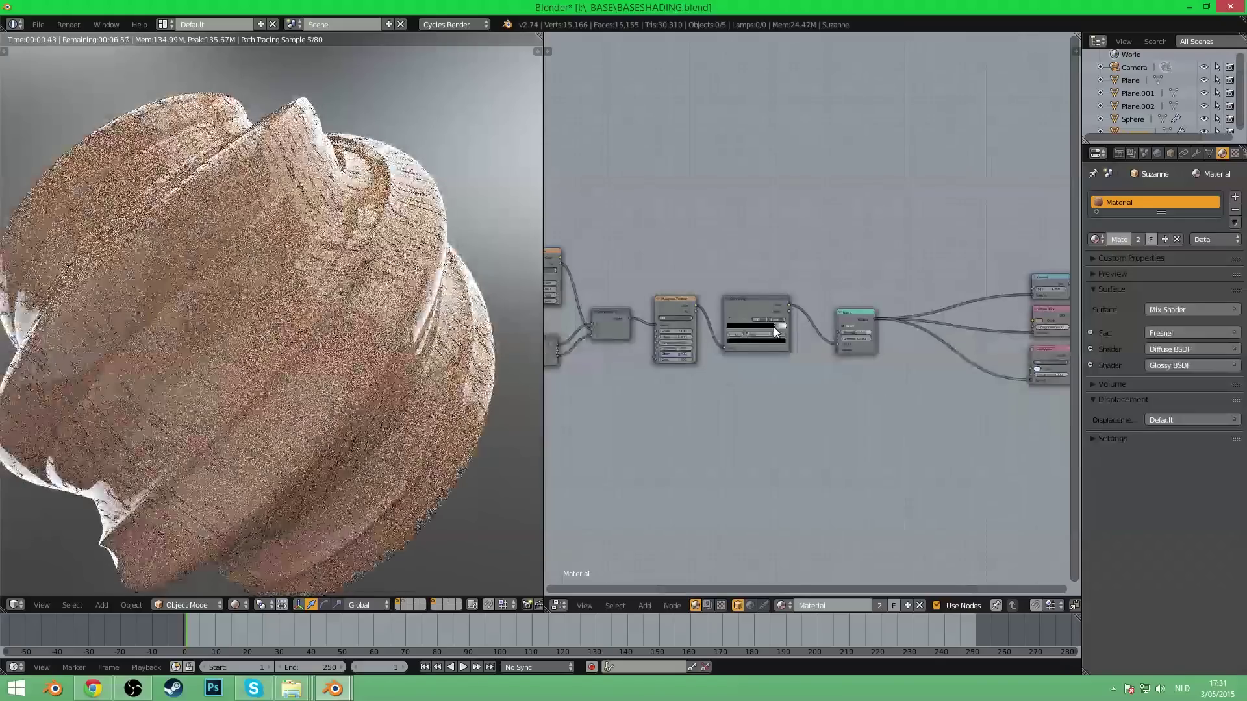
left_click_drag(774, 326, 769, 334)
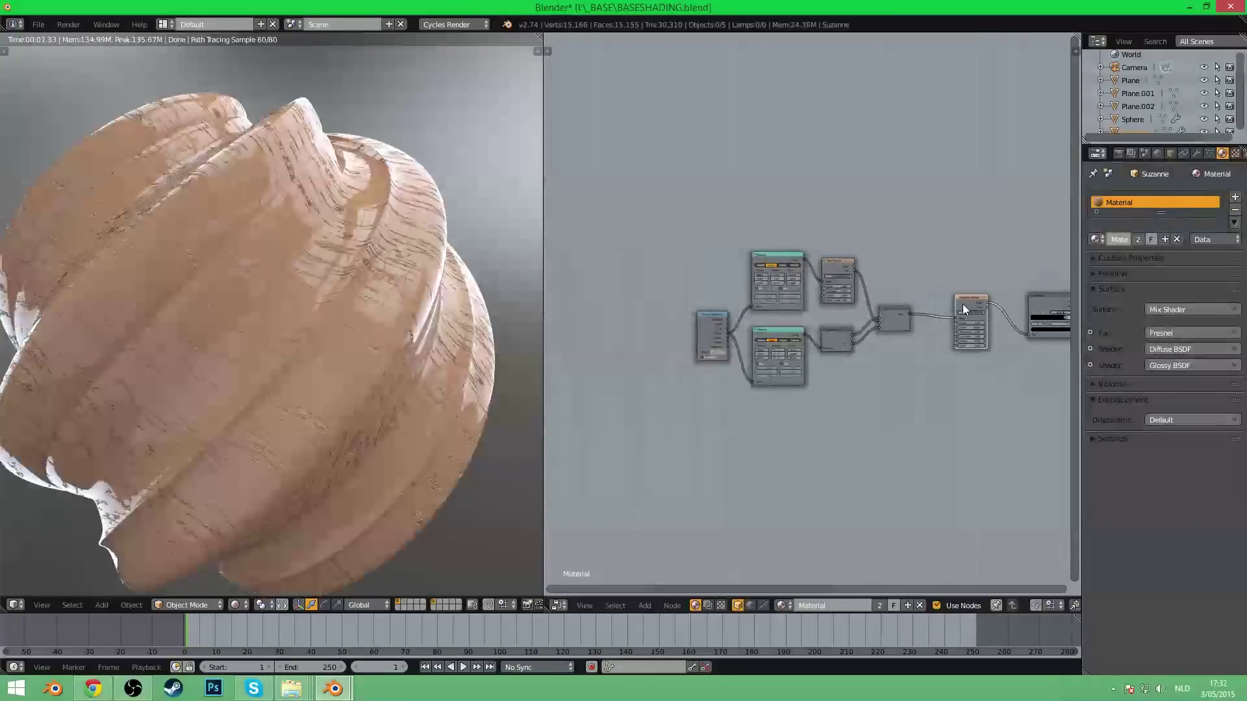
middle_click_drag(962, 304, 924, 292)
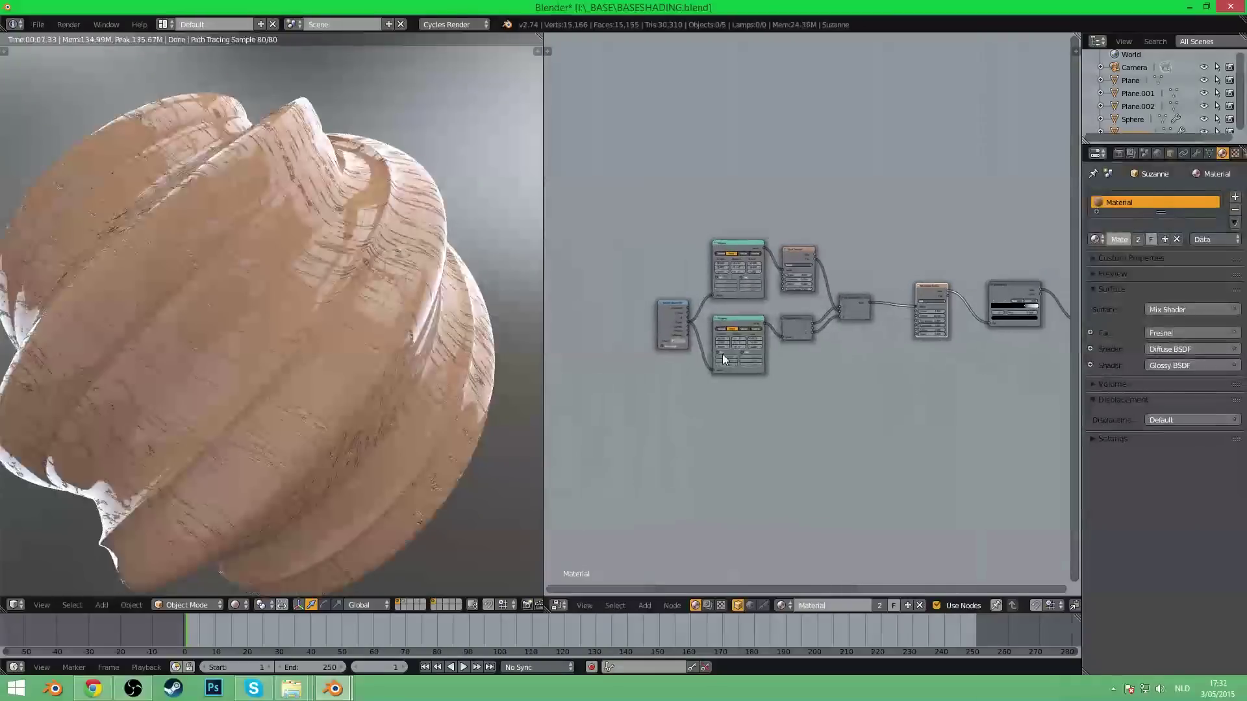
scroll(837, 424, "down", 1)
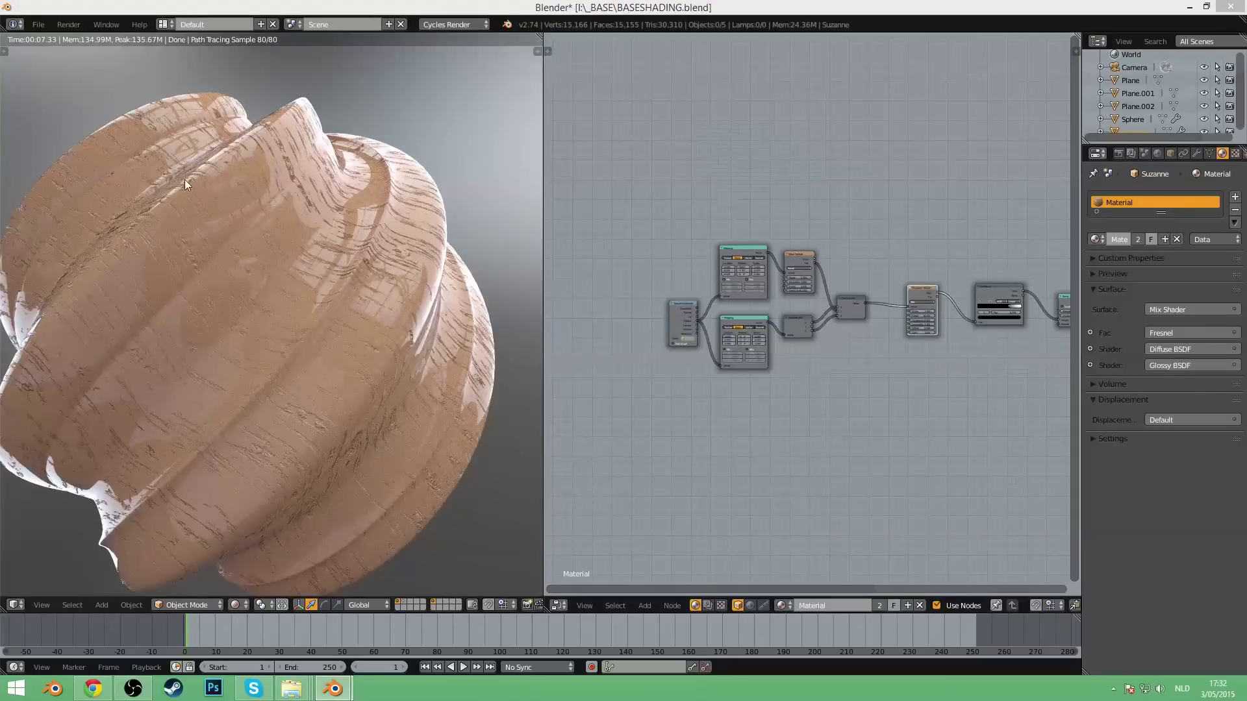
- Show the scratched object through the scene camera in the rendered view
middle_click_drag(497, 326, 240, 374)
middle_click_drag(185, 302, 240, 405)
key("KP_0")
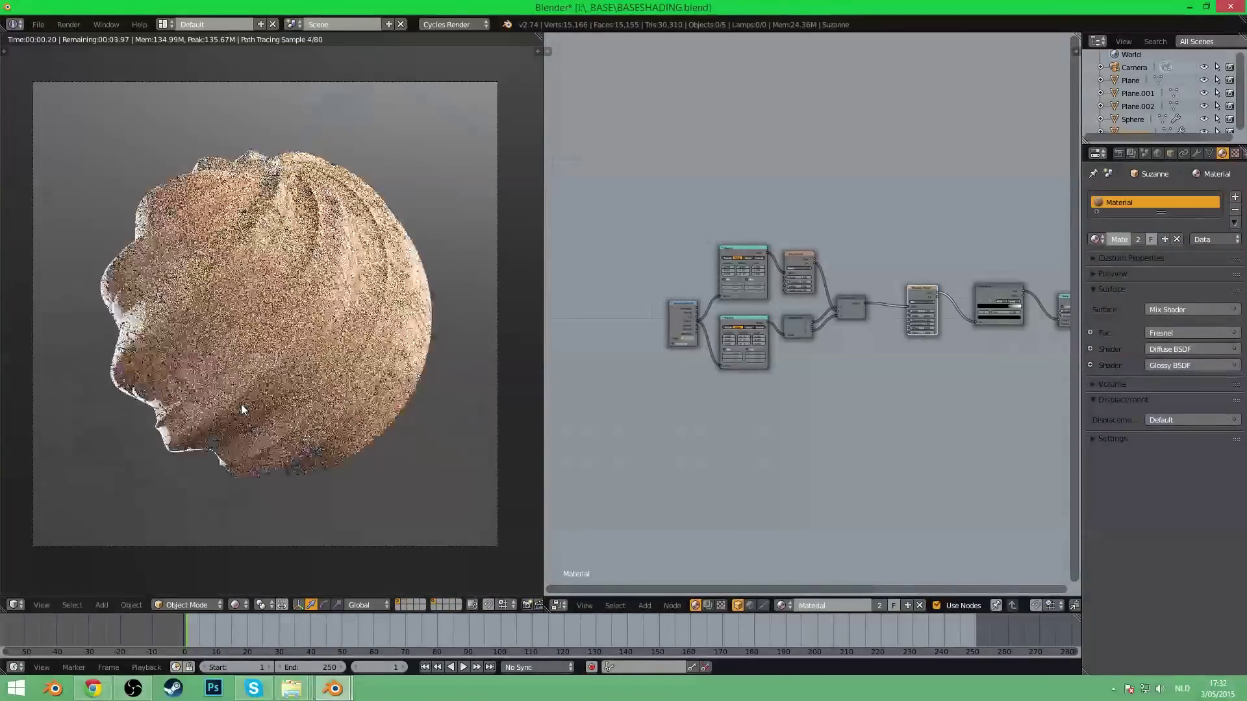
- Move the Musgrave Texture and ColorRamp nodes closer to the Combine XYZ node to tighten the node chain
scroll(798, 352, "up", 2)
left_click_drag(937, 292, 915, 286)
middle_click_drag(855, 435, 813, 458)
scroll(805, 456, "up", 1)
scroll(776, 439, "down", 1)
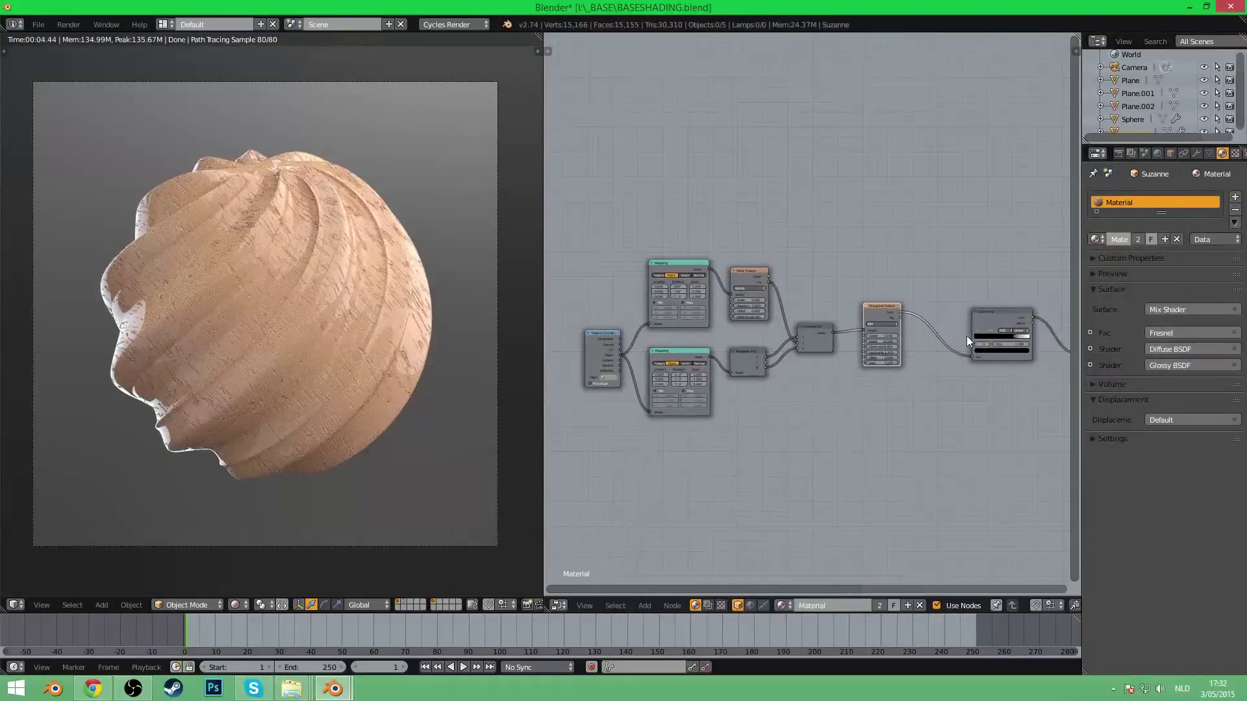
left_click_drag(967, 337, 919, 335)
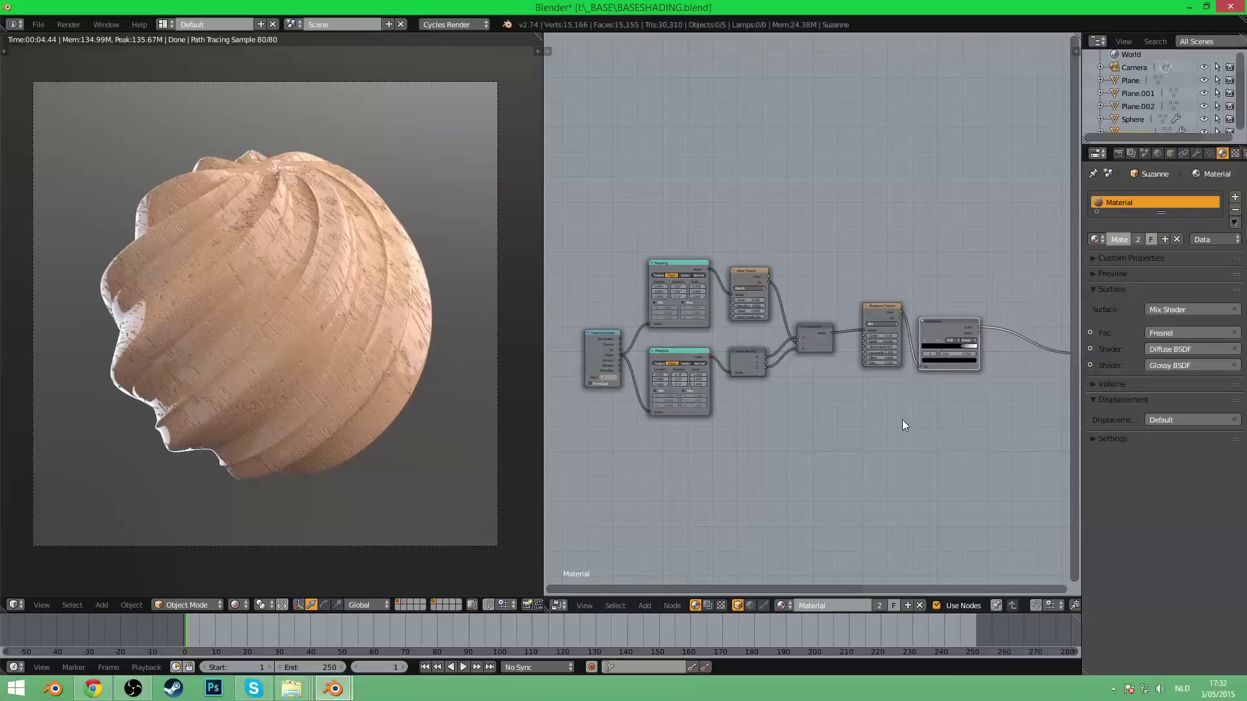
- Examine the Rotation values of the Mapping node that feeds the Wave Texture
scroll(756, 531, "up", 3)
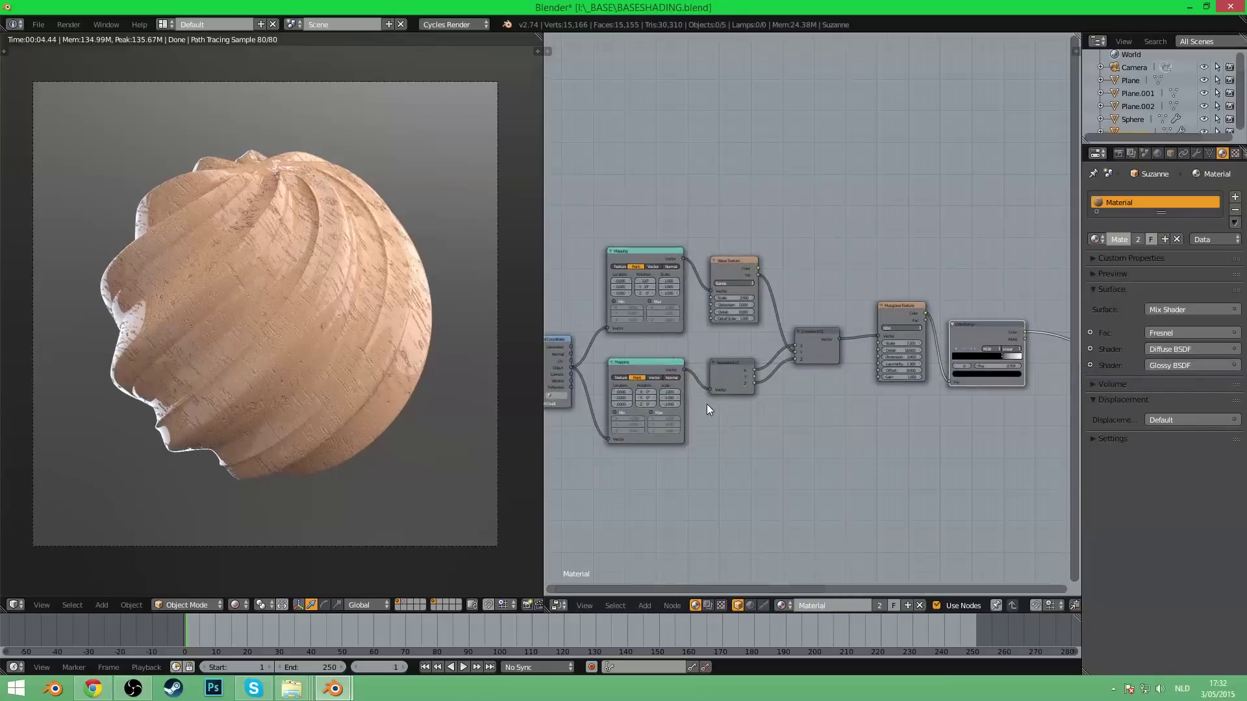
middle_click_drag(706, 404, 832, 395)
scroll(763, 350, "up", 2)
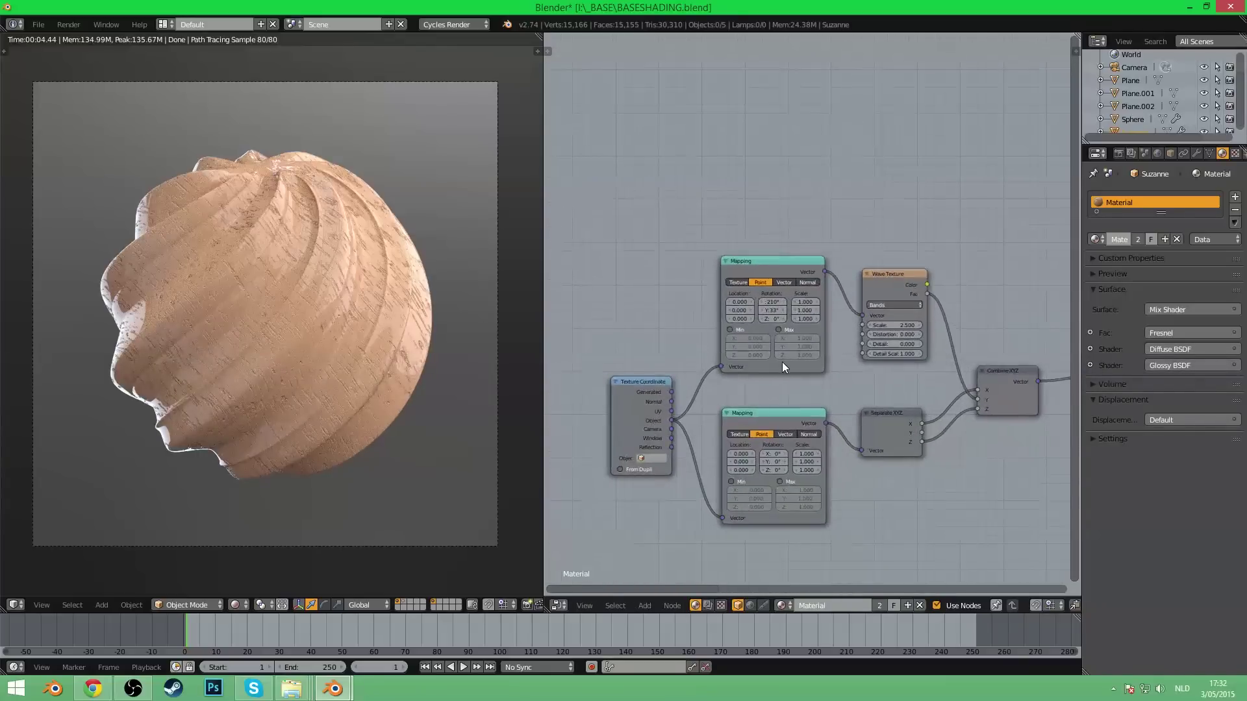
scroll(782, 361, "up", 3)
scroll(821, 380, "up", 1)
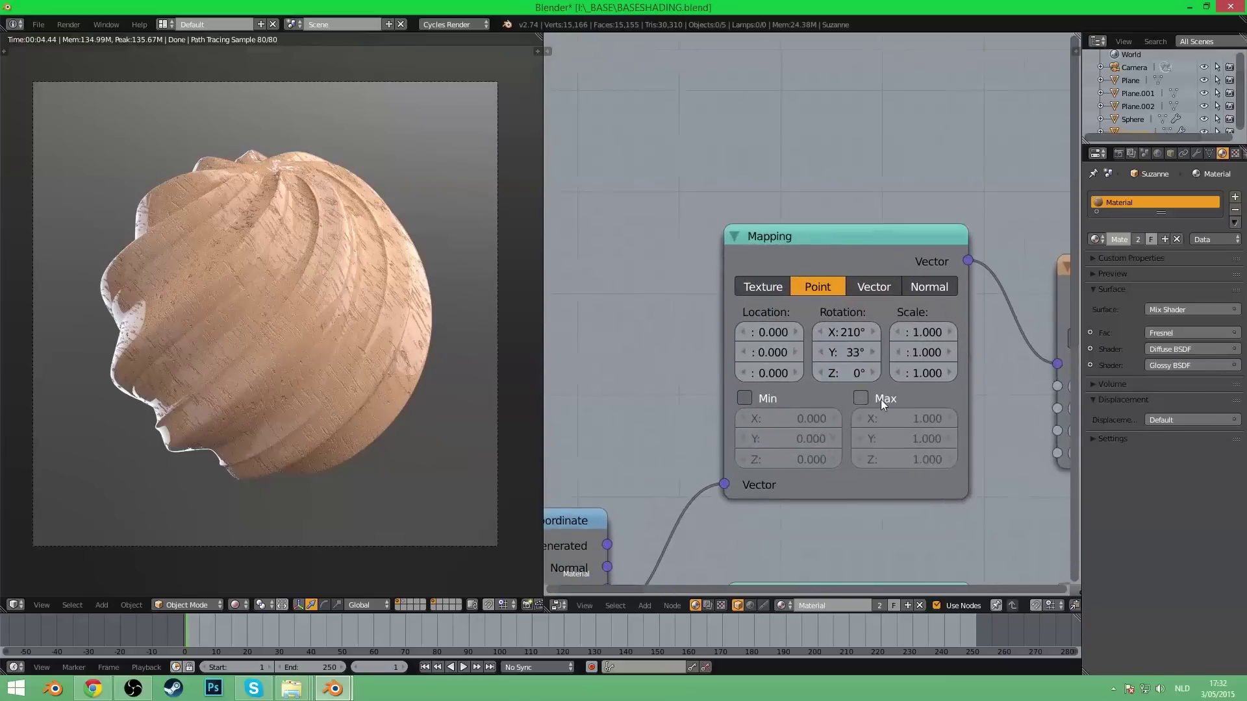
middle_click_drag(969, 356, 801, 353)
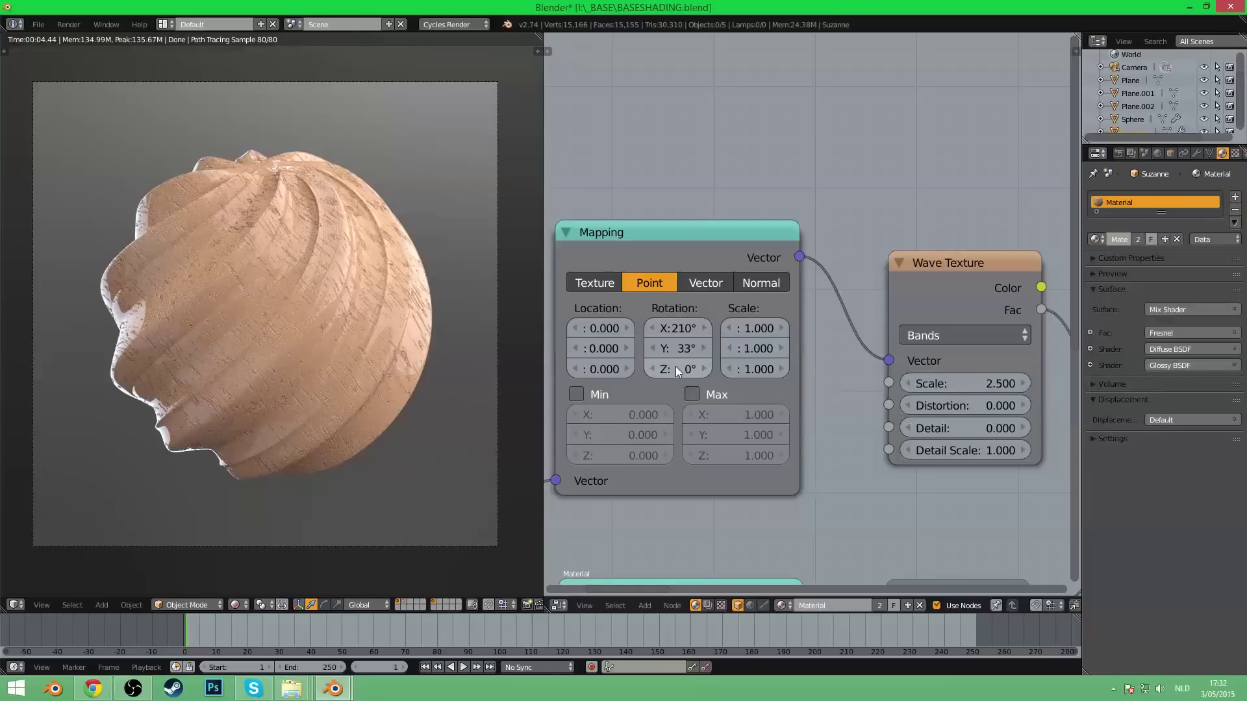
scroll(675, 367, "down", 6)
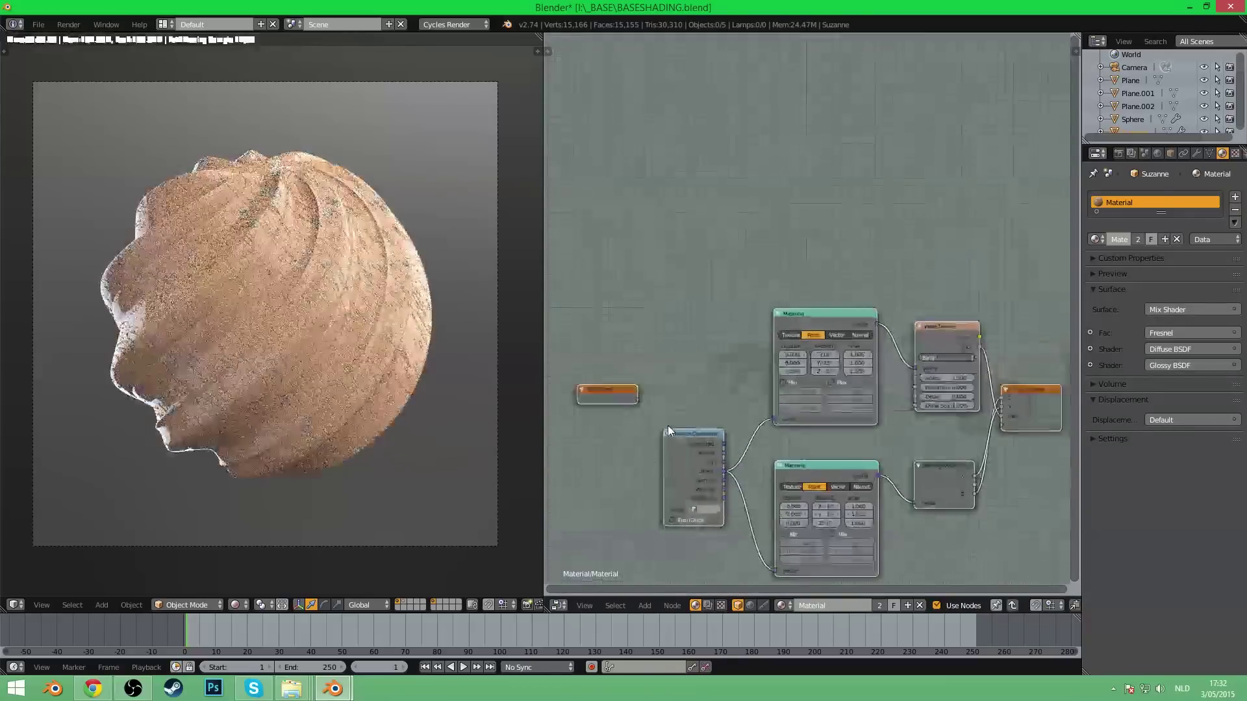
scroll(668, 426, "up", 3)
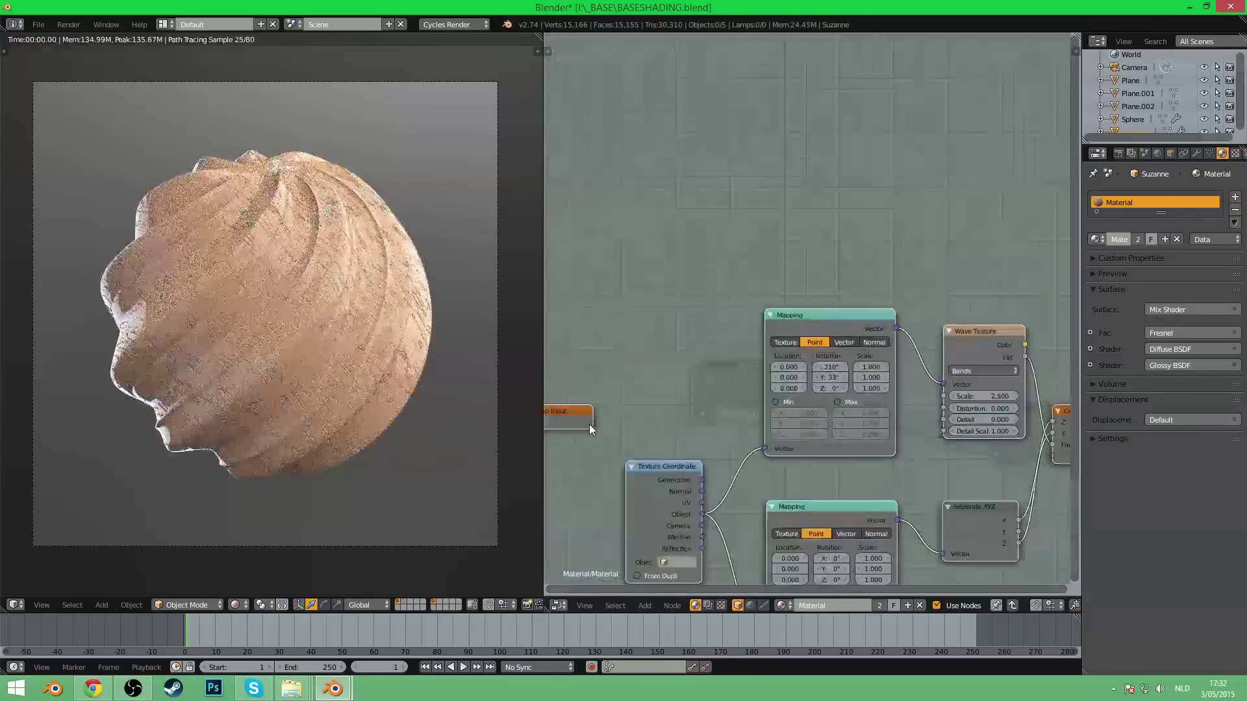
left_click_drag(590, 423, 632, 411)
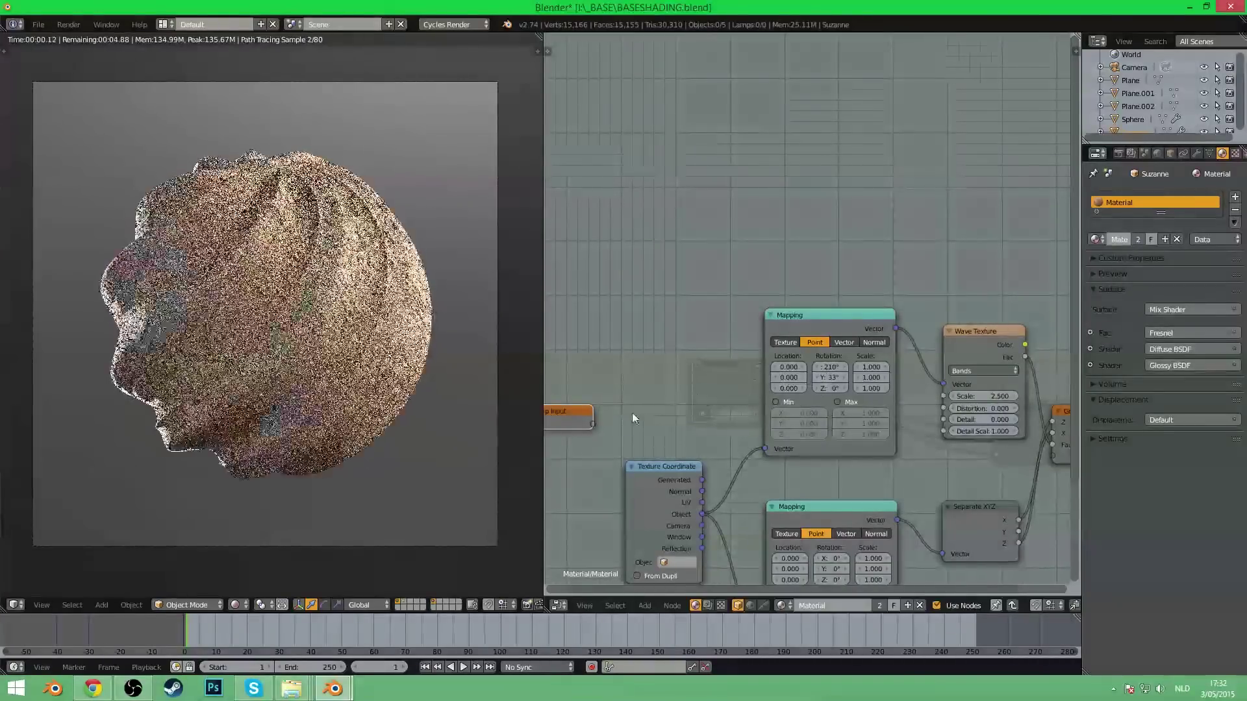
scroll(699, 418, "down", 2)
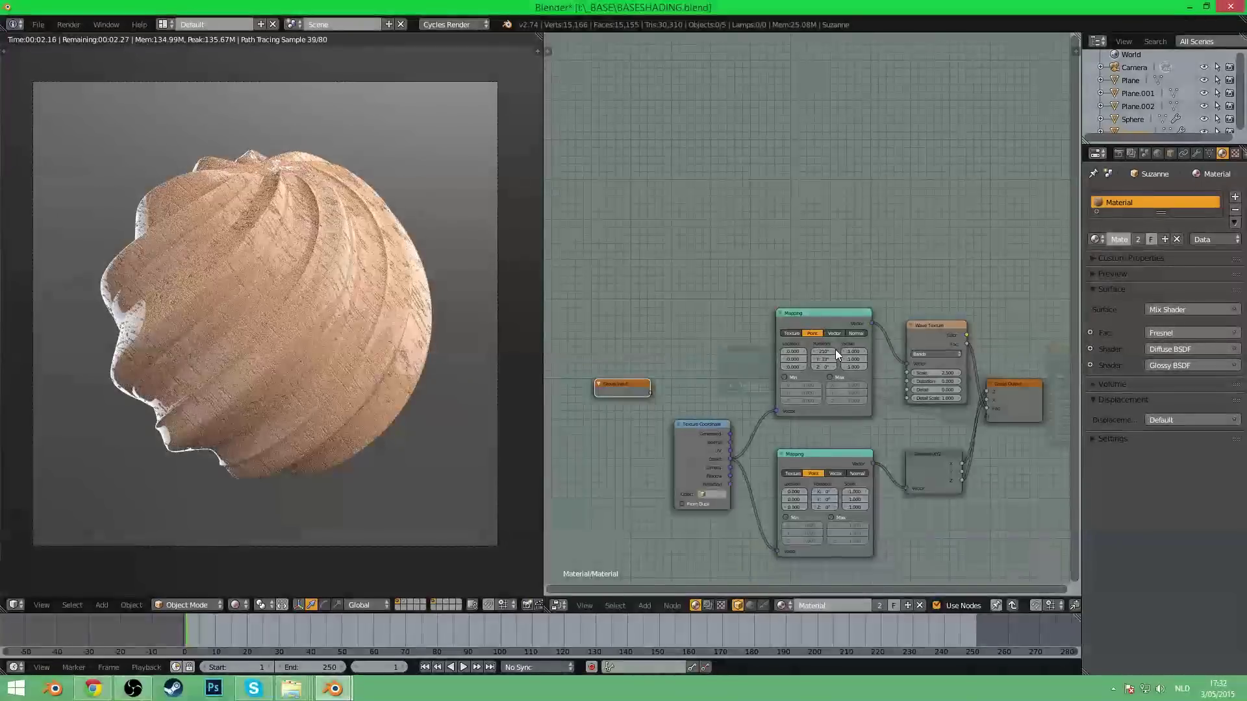
middle_click_drag(856, 415, 817, 401)
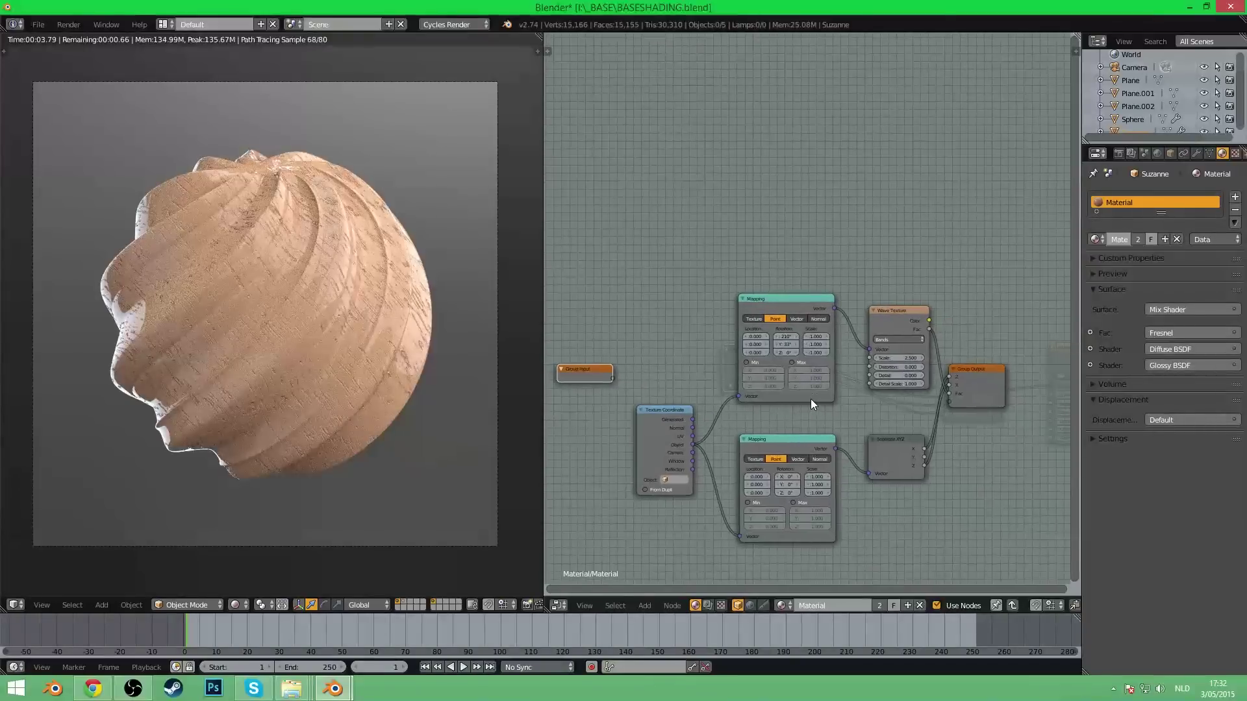
key("ctrl+z")
key("ctrl+z")
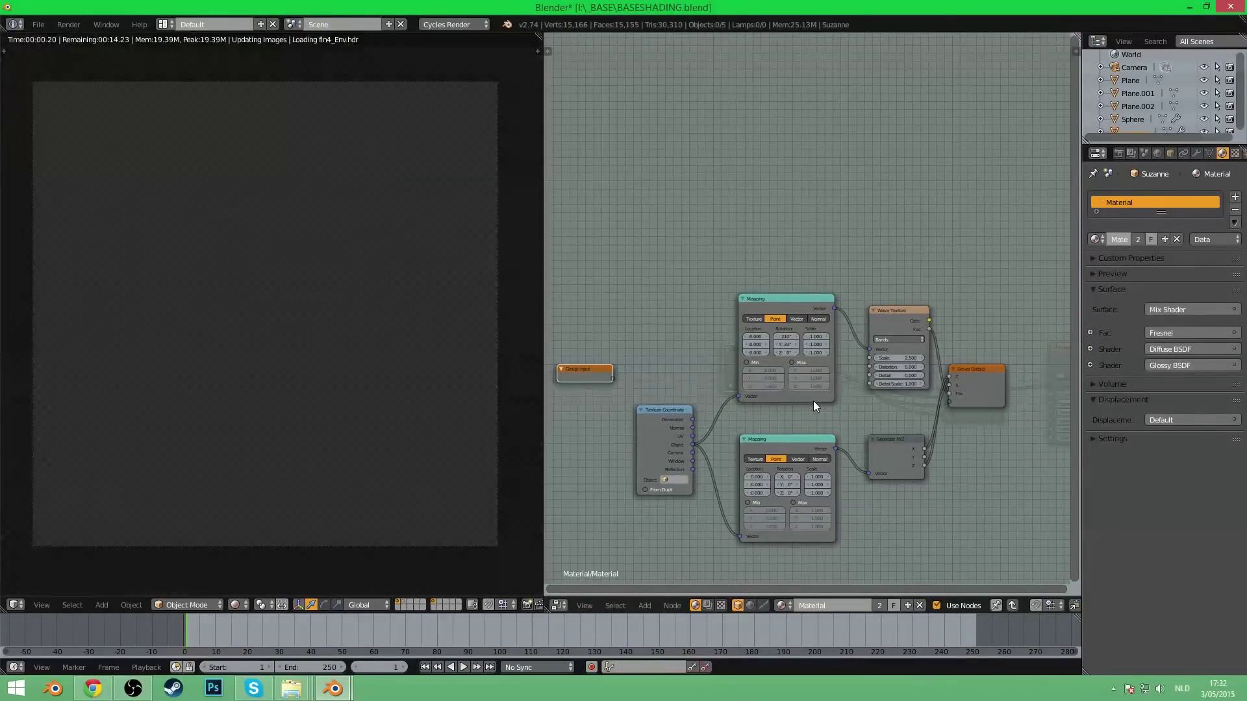
key("Tab")
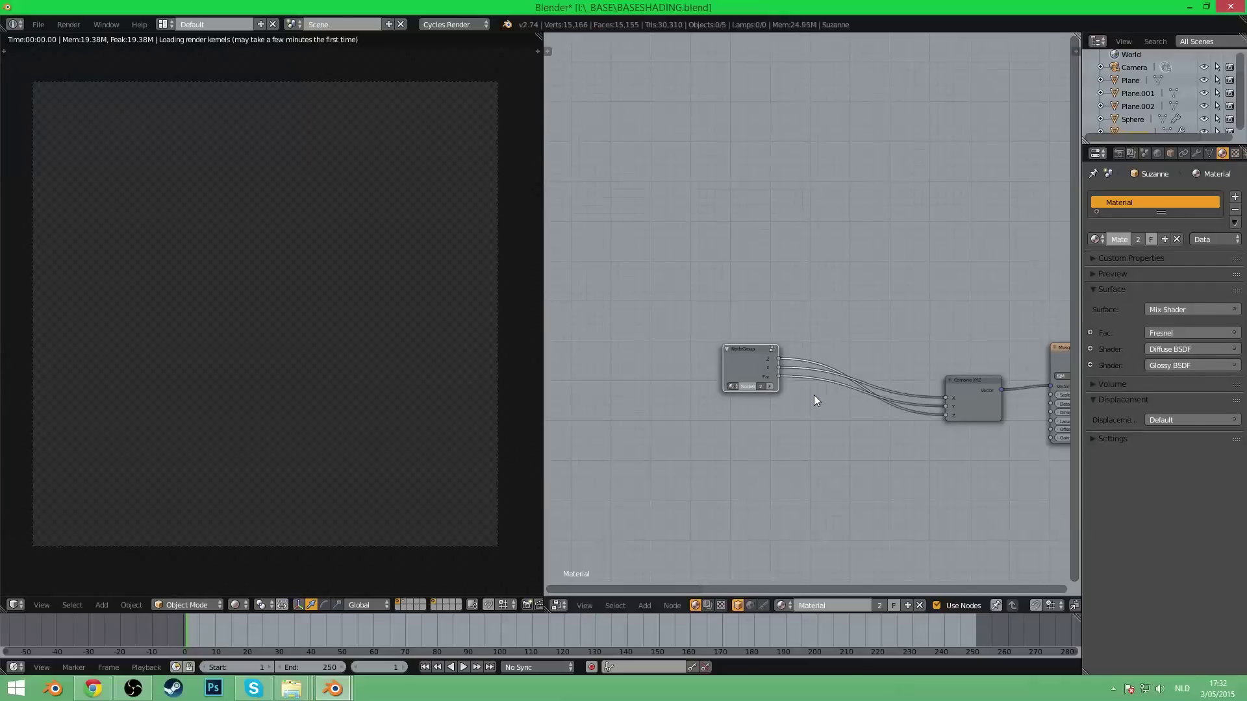
key("alt+g")
middle_click_drag(883, 425, 828, 406)
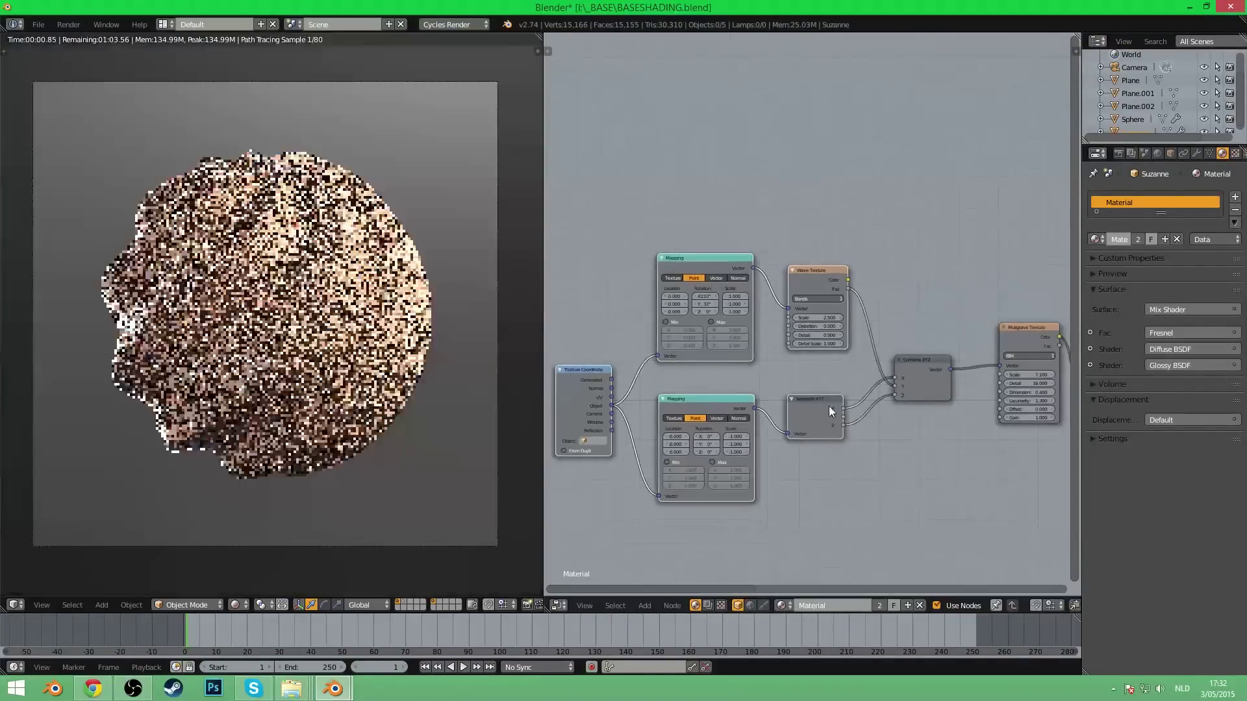
- Duplicate the whole scratch chain from Texture Coordinate to ColorRamp and place the copy directly below the original
middle_click_drag(824, 454, 818, 412)
scroll(833, 428, "down", 4)
middle_click_drag(802, 481, 733, 404)
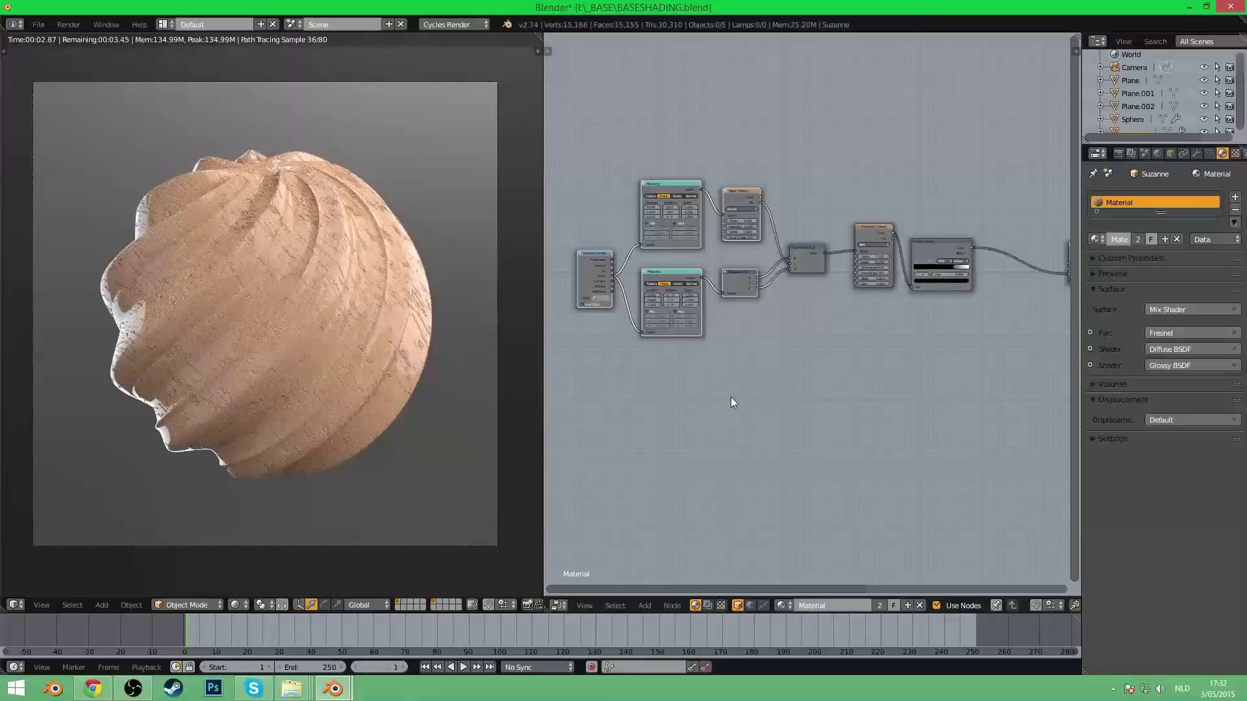
left_click_drag(777, 303, 911, 370)
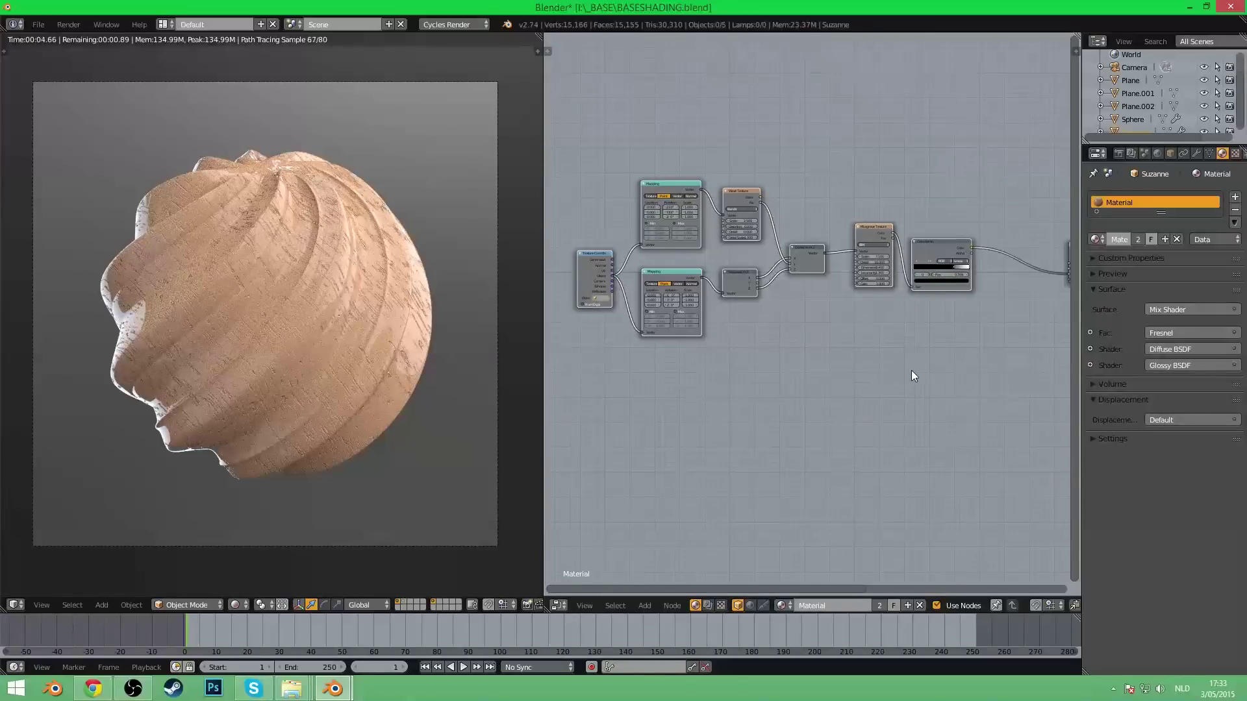
key("shift+d")
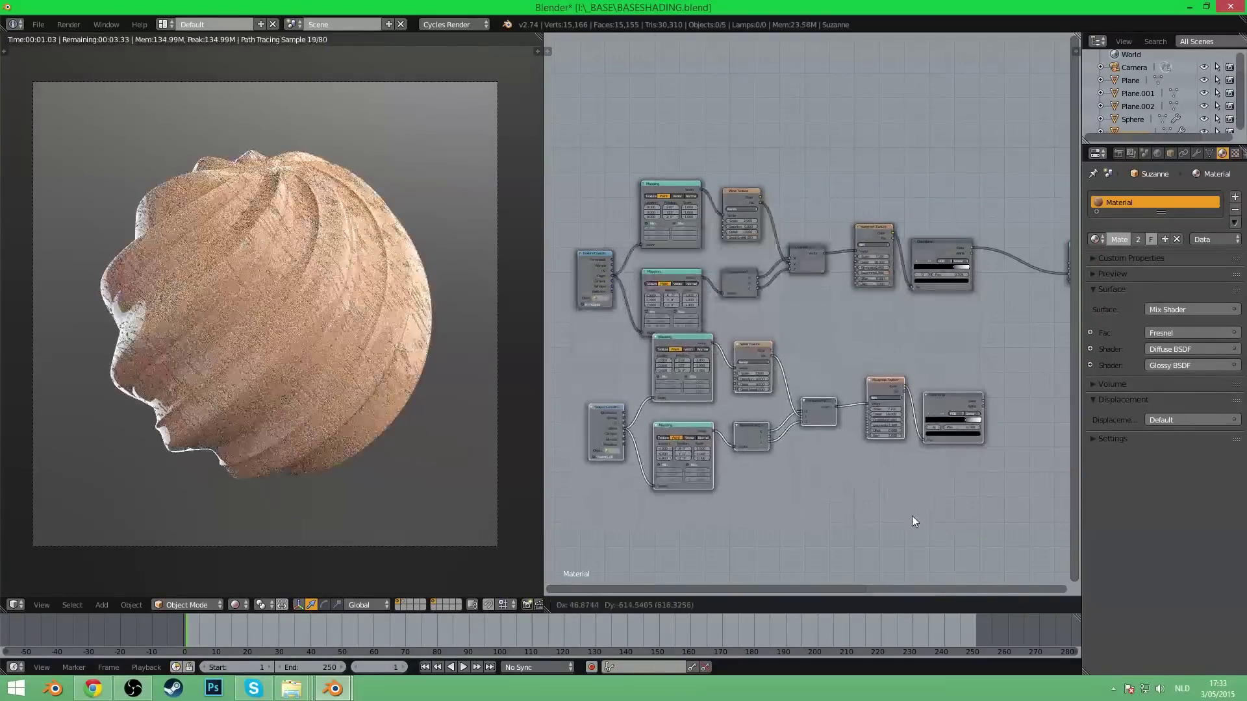
left_click(897, 504)
scroll(771, 499, "up", 2)
middle_click_drag(788, 491, 829, 455)
scroll(829, 455, "down", 3)
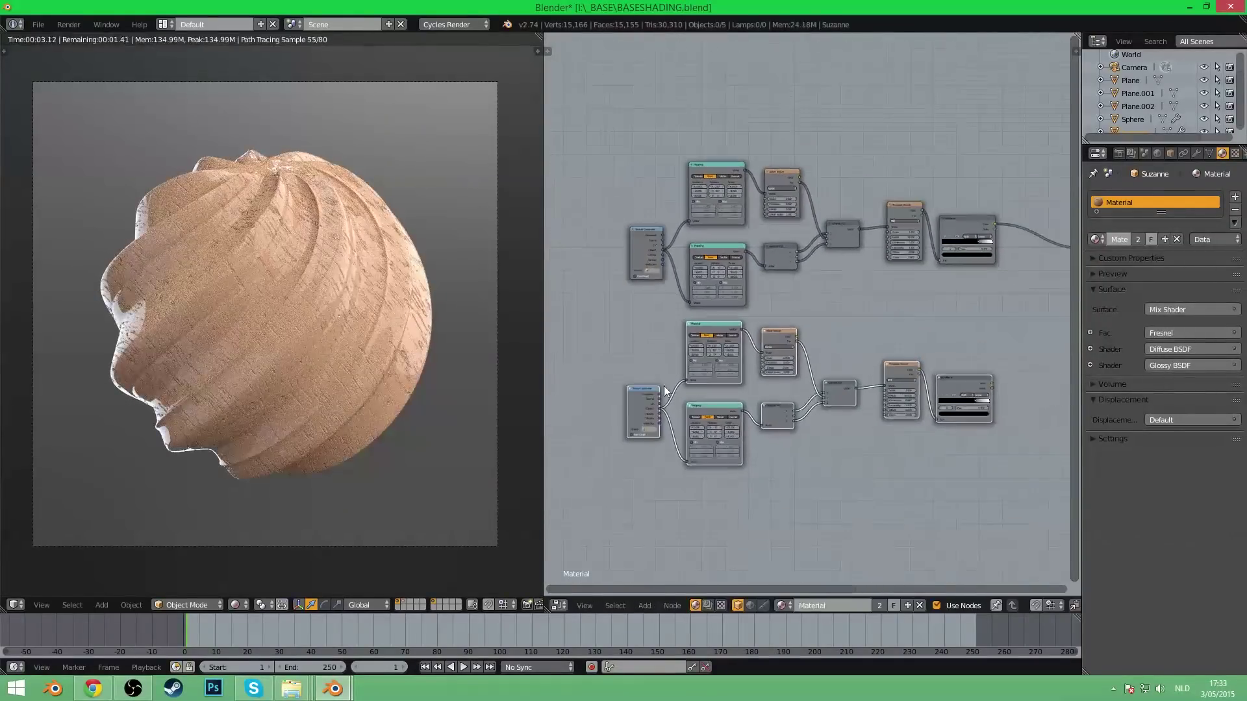
- Collapse all nodes of the original scratch chain together with the duplicated Texture Coordinate node
left_click(639, 404)
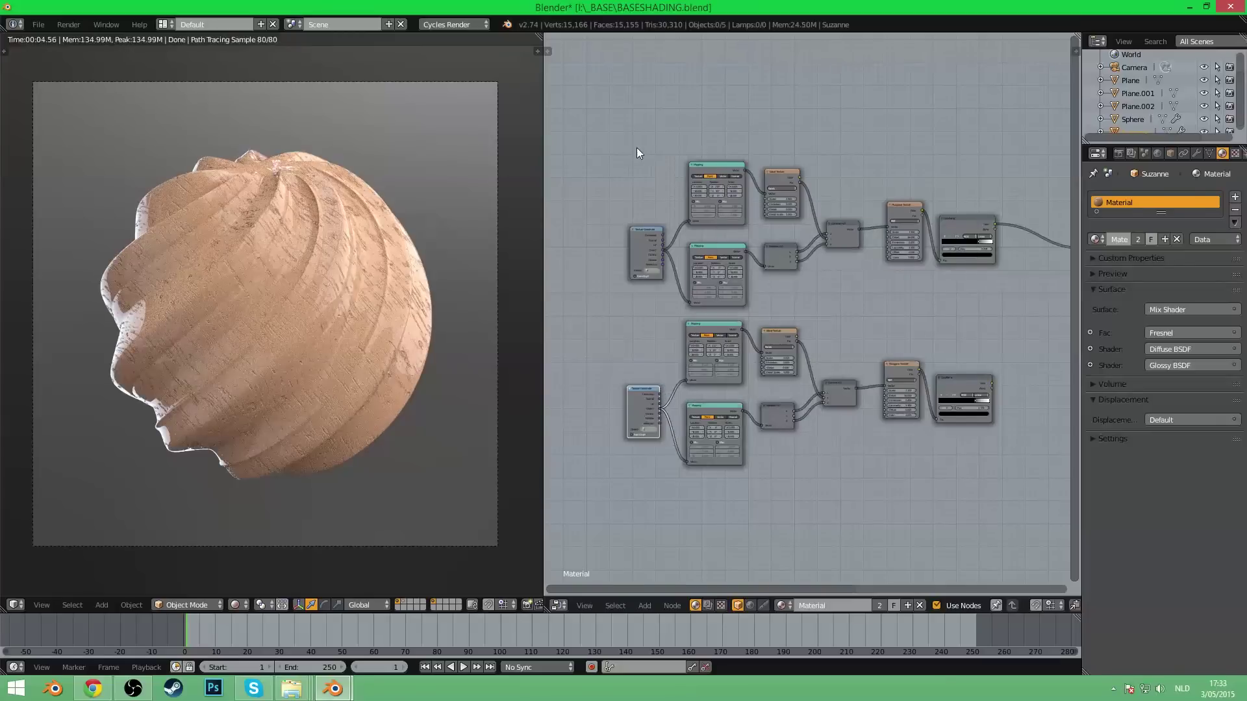
left_click_drag(636, 153, 987, 302, "shift")
key("h")
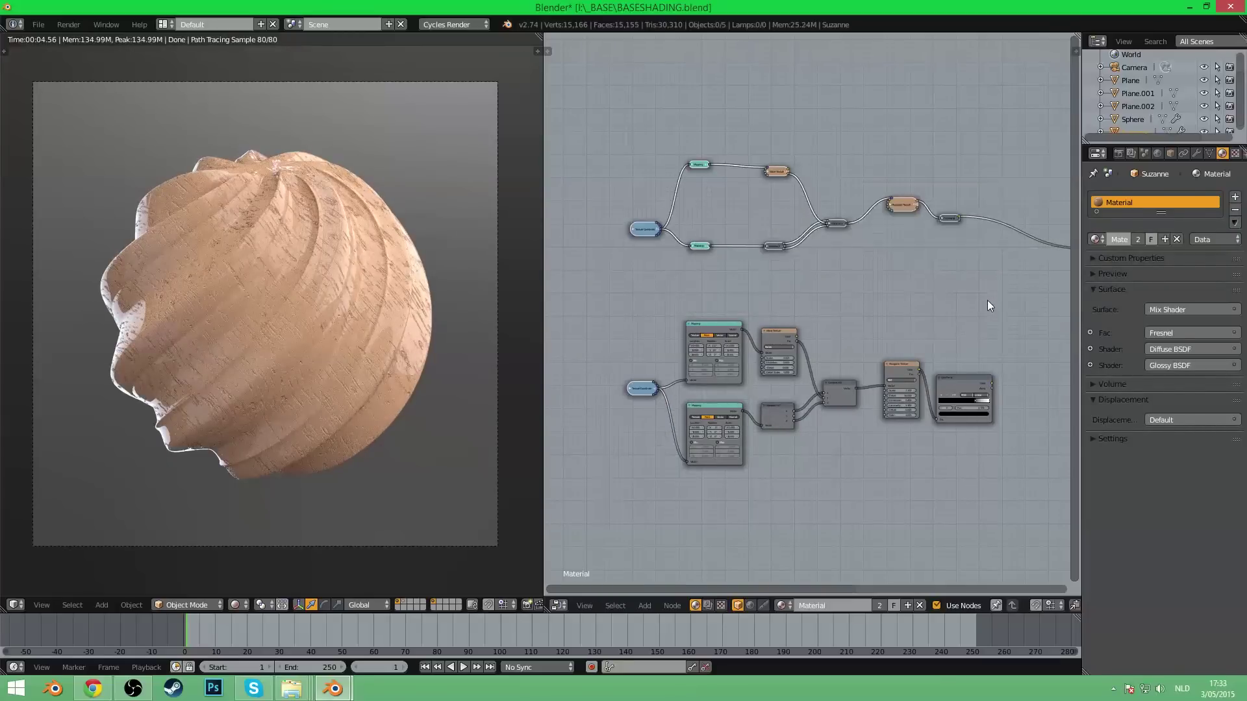
left_click(757, 205)
- Scale the collapsed original chain into a compact cluster and move it up, clear of the duplicated chain
left_click_drag(583, 141, 943, 301)
key("s")
left_click(835, 269)
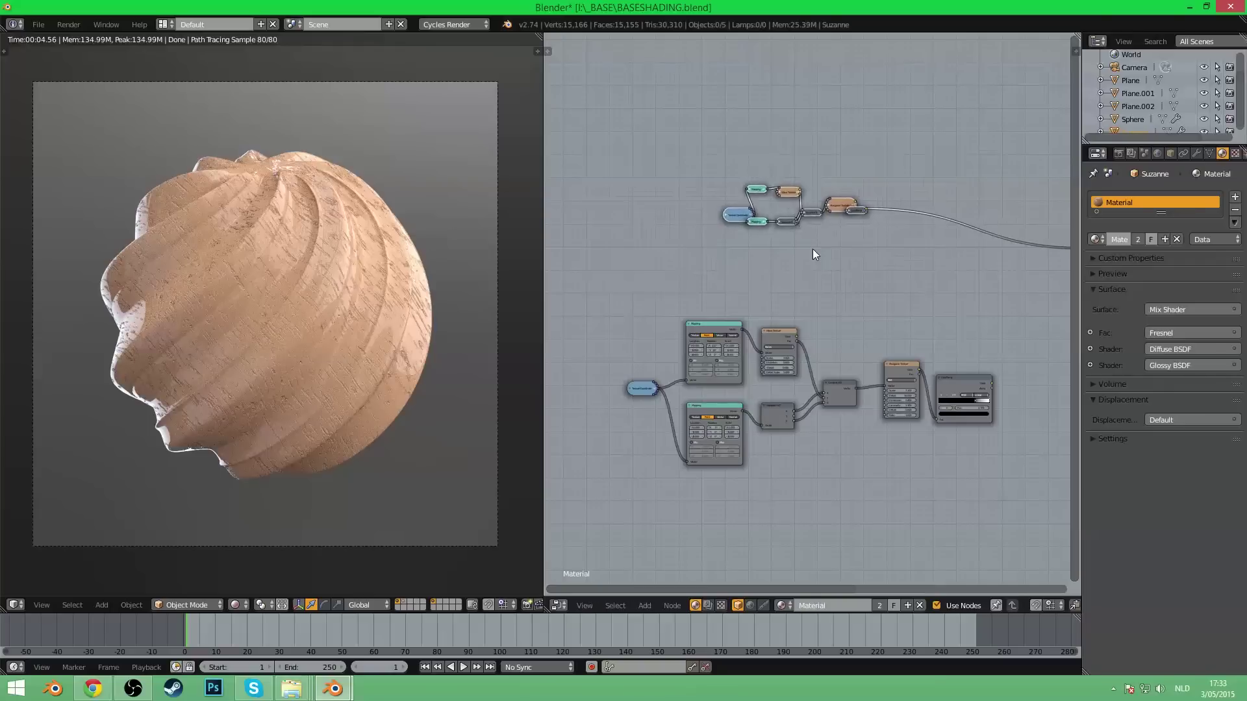
key("g")
left_click(943, 357)
scroll(956, 364, "up", 3)
middle_click_drag(956, 364, 843, 256)
scroll(706, 244, "down", 4)
key("g")
left_click(866, 111)
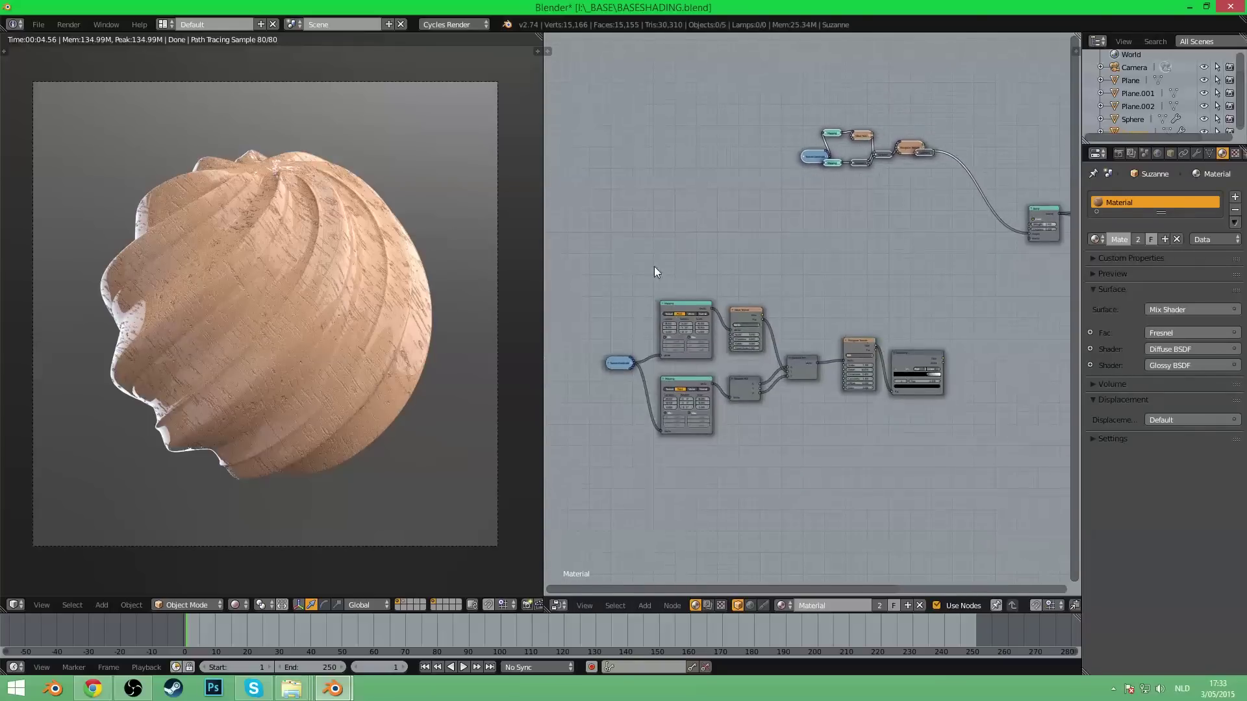
- Preview the duplicated chain's ColorRamp output on the object
scroll(736, 321, "up", 6)
middle_click_drag(869, 312, 759, 278)
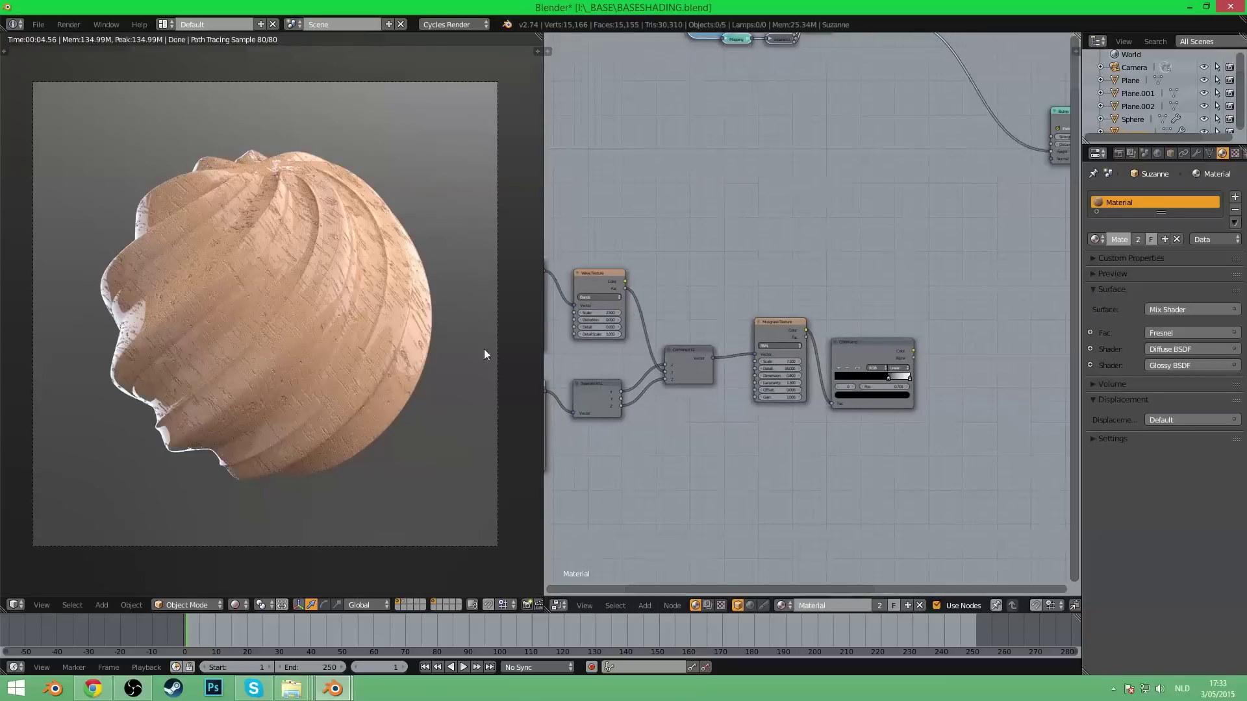
middle_click_drag(718, 217, 768, 371)
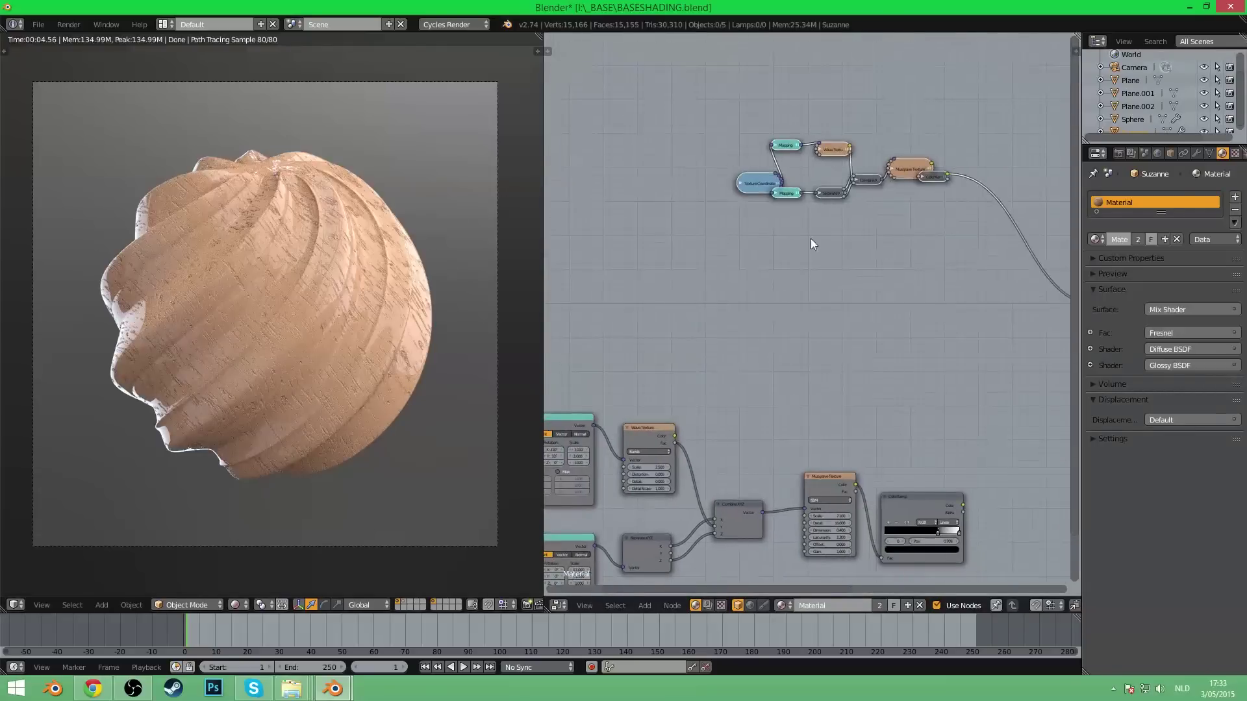
scroll(730, 190, "down", 3)
scroll(901, 417, "up", 2)
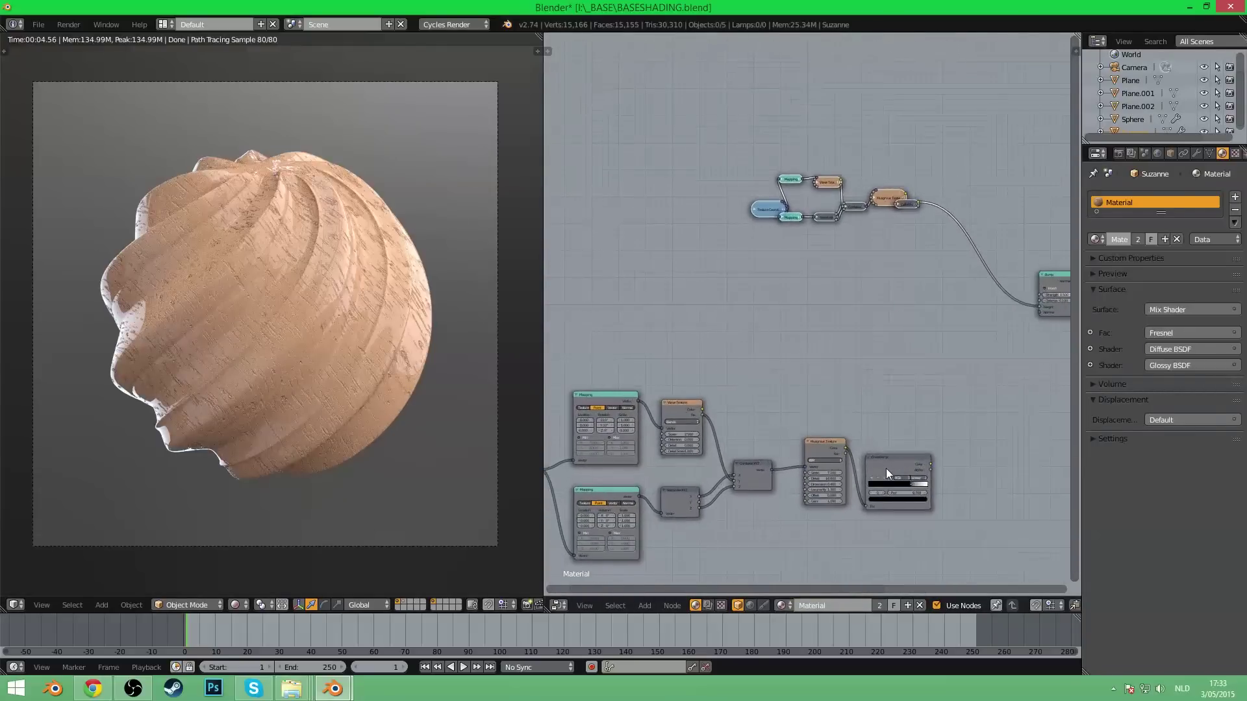
left_click(885, 469, "ctrl+shift")
- Set the X rotation to 293° and change the Y rotation on the duplicated Mapping node feeding the Wave Texture
middle_click_drag(886, 469, 860, 338)
scroll(860, 337, "up", 4)
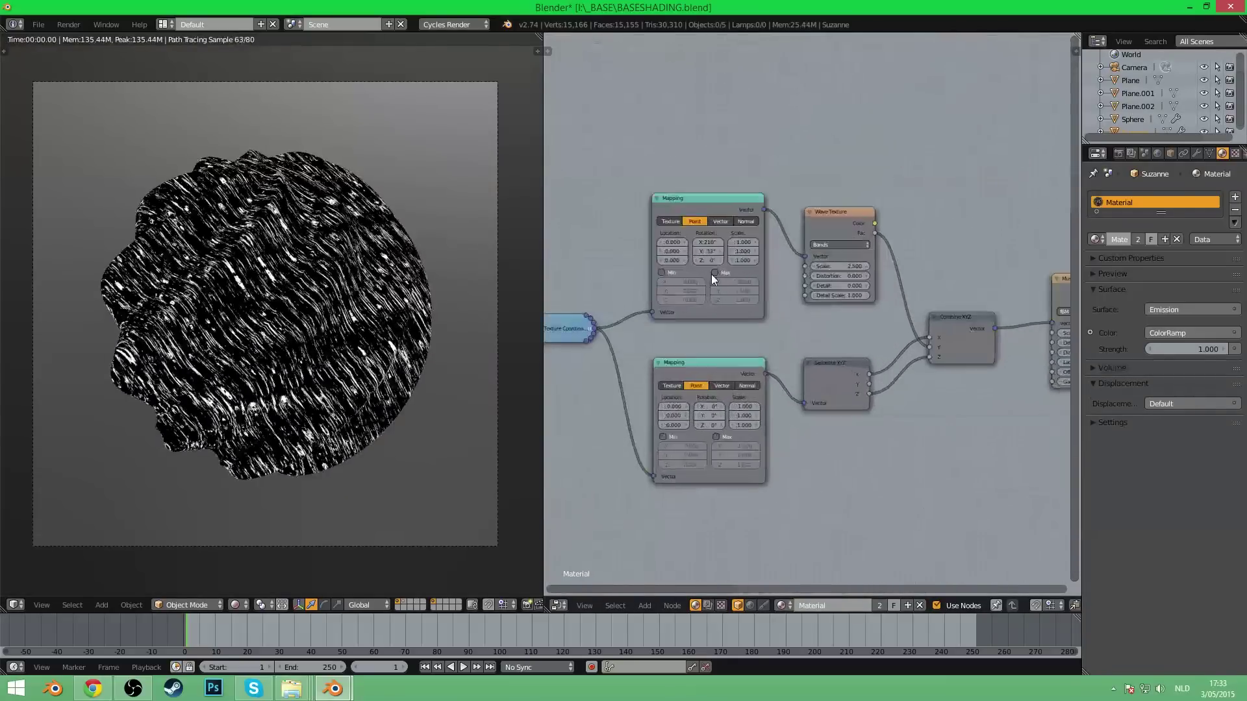
scroll(711, 274, "up", 2)
middle_click_drag(752, 303, 805, 372)
scroll(723, 322, "up", 4)
mouse_move(716, 297)
left_mouse_down()
mouse_move(799, 297)
mouse_move(710, 311)
left_mouse_up()
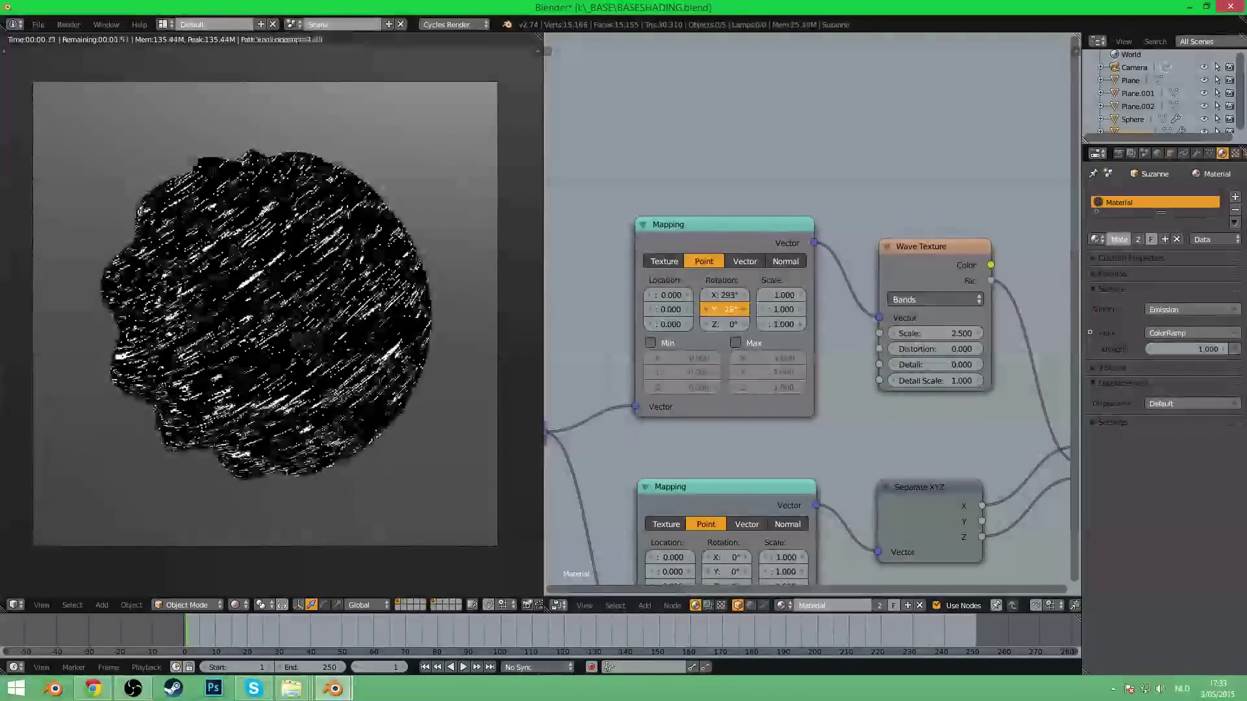
left_click_drag(708, 311, 734, 311)
- Add a MixRGB node between the scratch chains and the Bump node, with its blend type set to Add
scroll(647, 341, "down", 2)
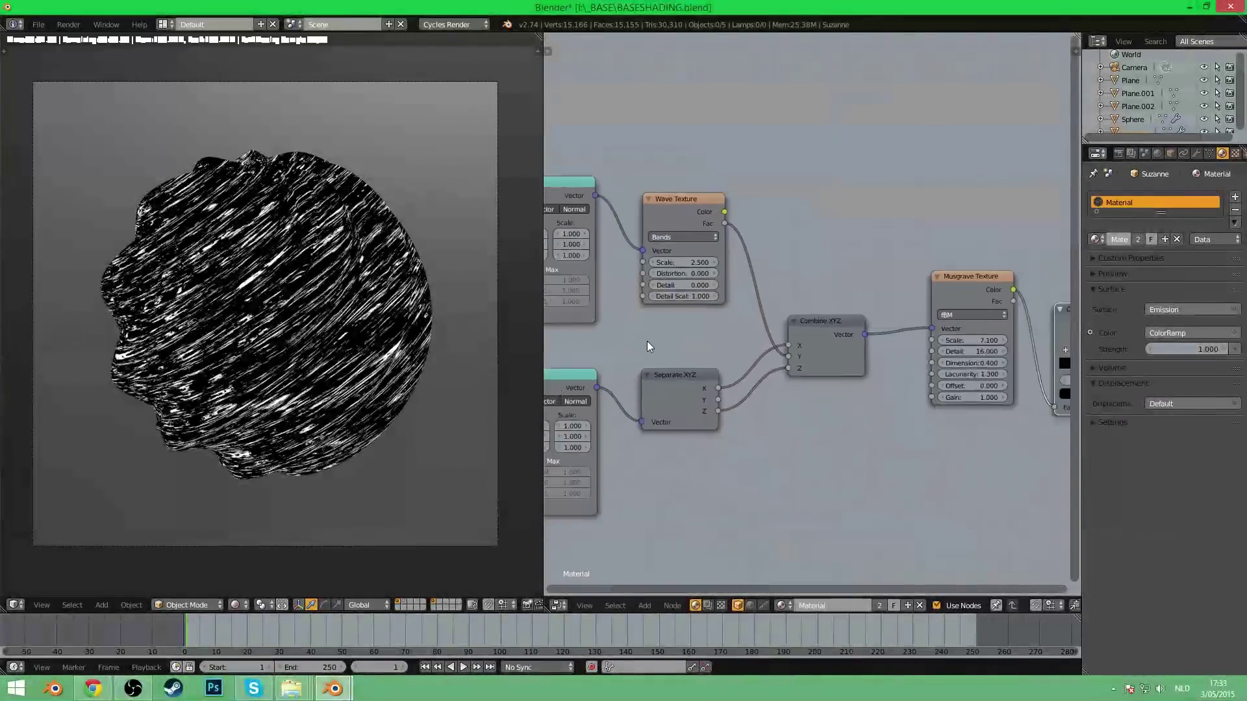
scroll(952, 464, "down", 2)
middle_click_drag(952, 464, 763, 474)
scroll(739, 458, "down", 2)
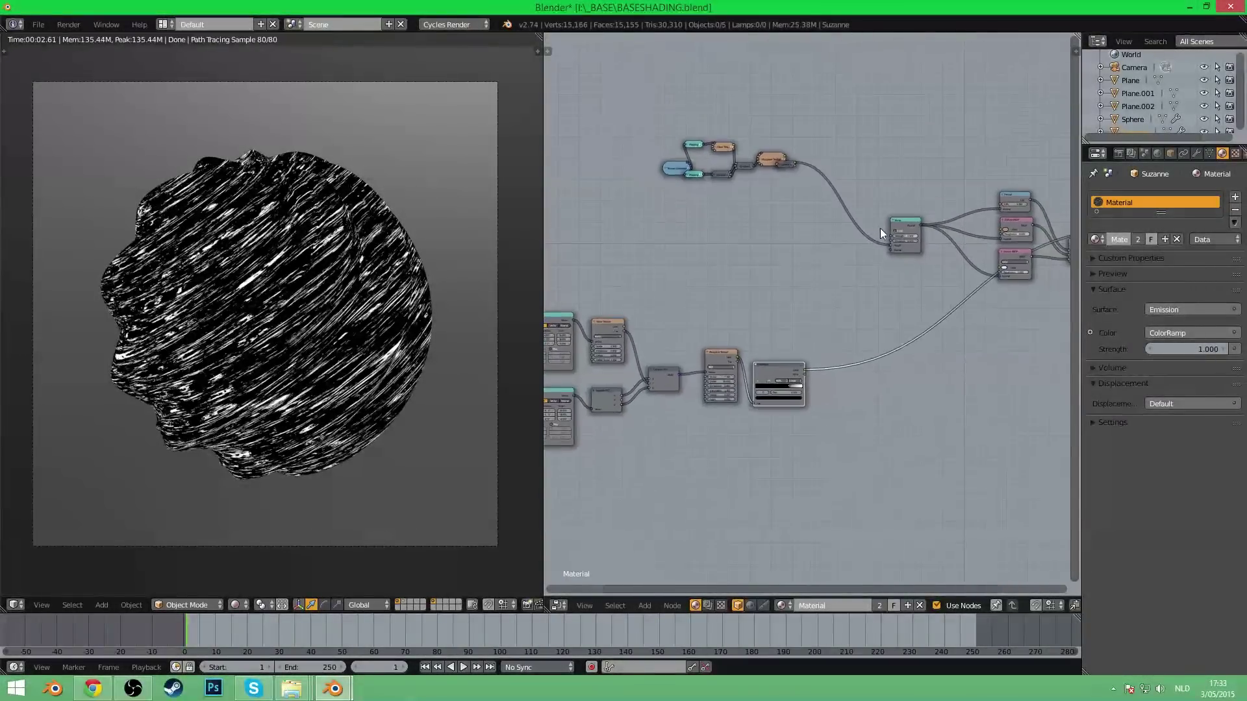
key("shift+a")
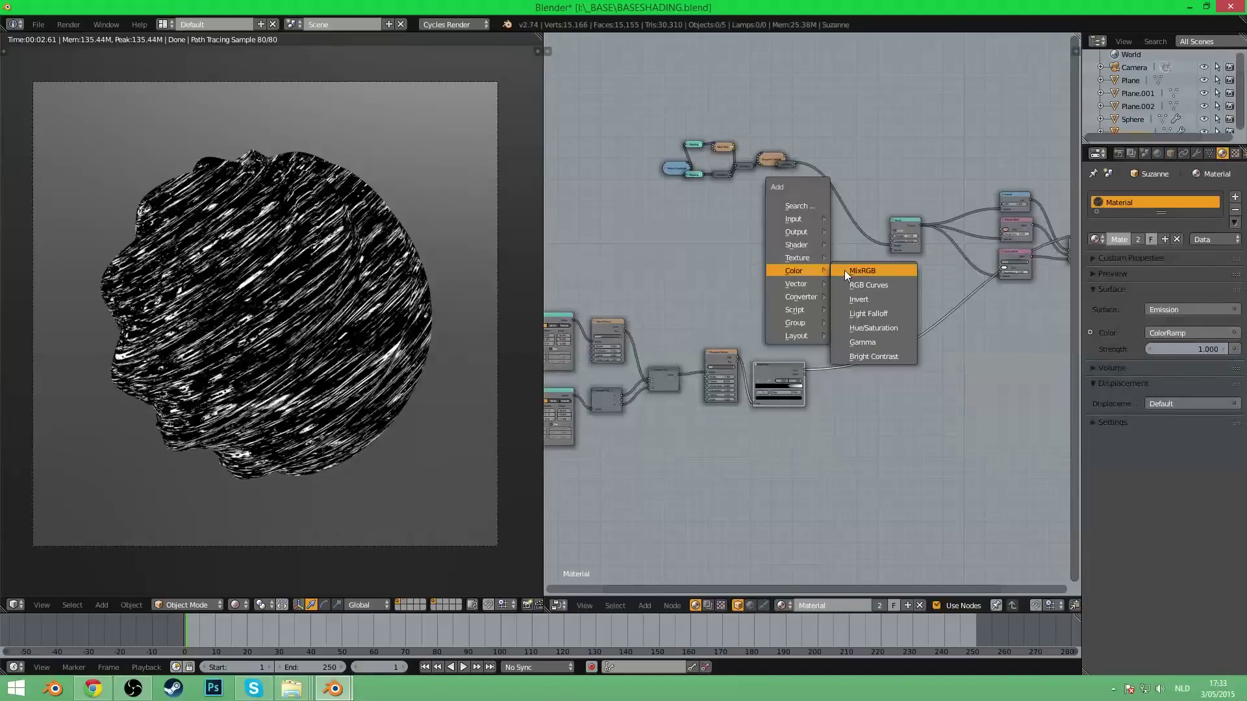
left_click(844, 271)
left_click(828, 273)
scroll(843, 295, "up", 4)
left_click(864, 265)
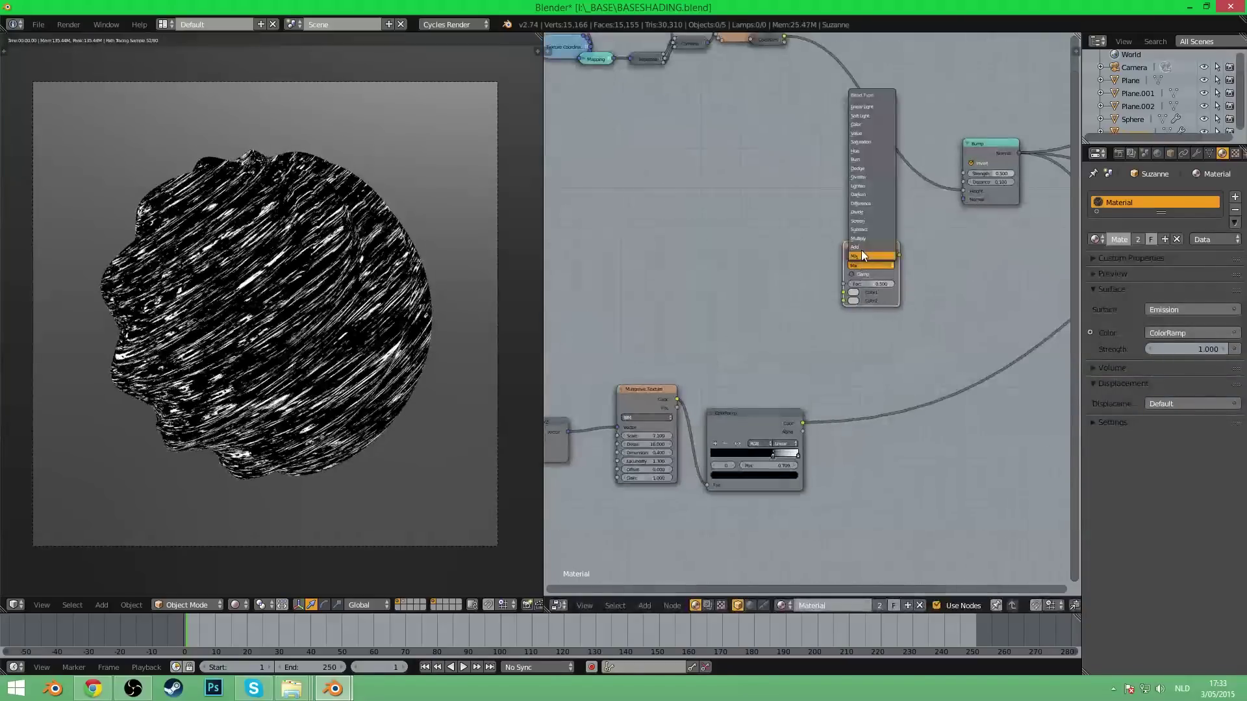
left_click(864, 248)
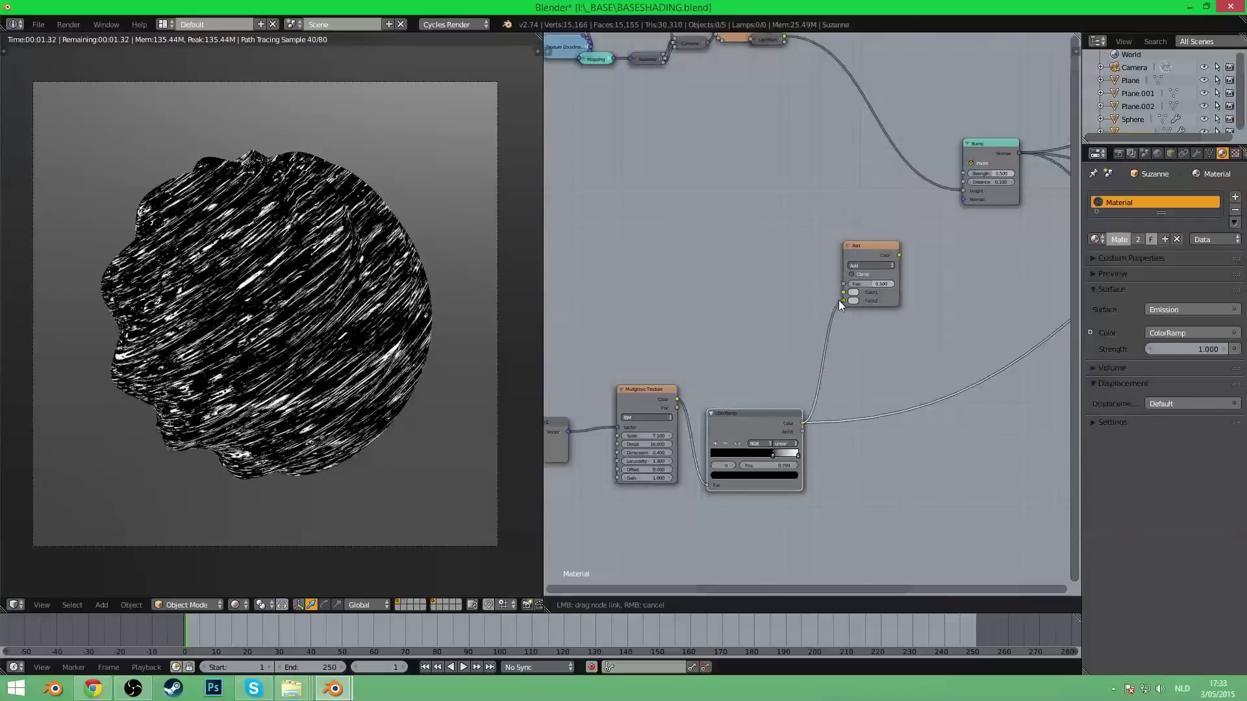
- Link the original ColorRamp to Color1 and the duplicated ColorRamp to Color2 of the Add node, and preview the combined scratches
left_click_drag(839, 300, 843, 301)
middle_click_drag(813, 216, 773, 352)
left_click_drag(744, 174, 804, 430)
left_click(133, 689)
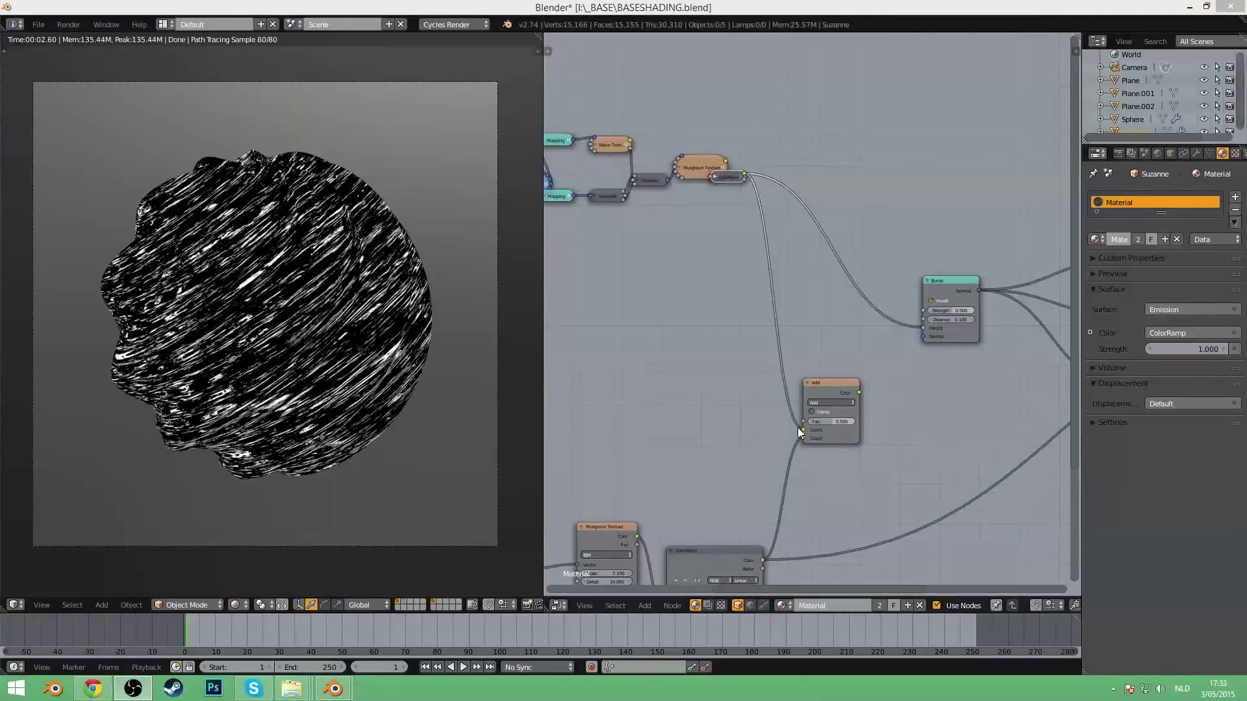
middle_click_drag(838, 412, 843, 430)
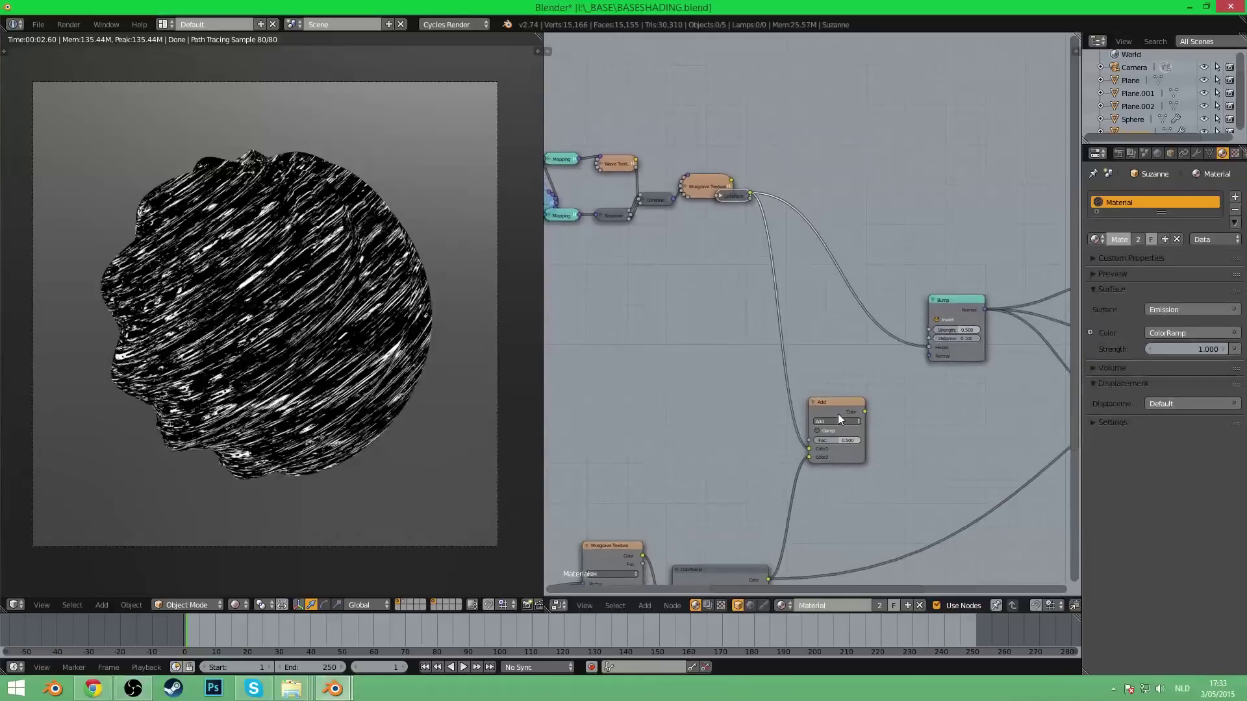
left_click(838, 415, "ctrl+shift")
- Connect the Add node's colour output to the Bump node's Height and preview the final Mix Shader on the object
middle_click_drag(649, 350, 730, 343)
scroll(272, 278, "up", 3)
middle_click_drag(799, 416, 560, 421)
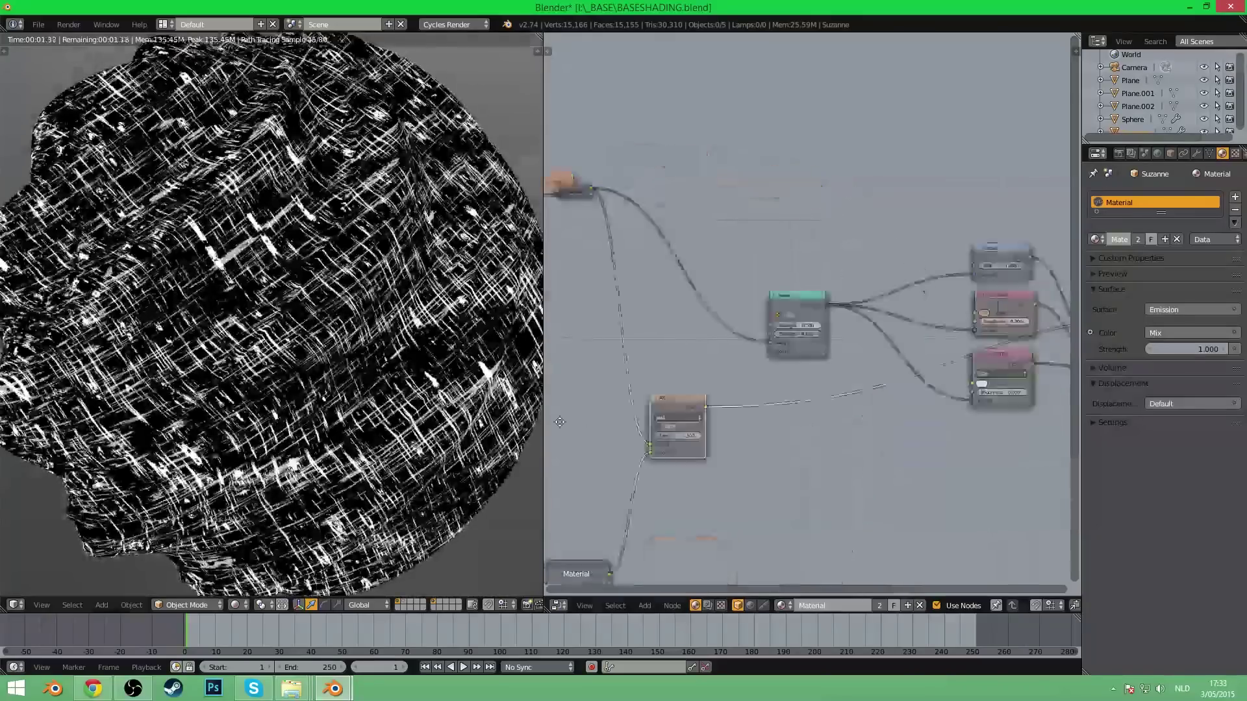
scroll(781, 416, "down", 4)
middle_click_drag(781, 415, 714, 425)
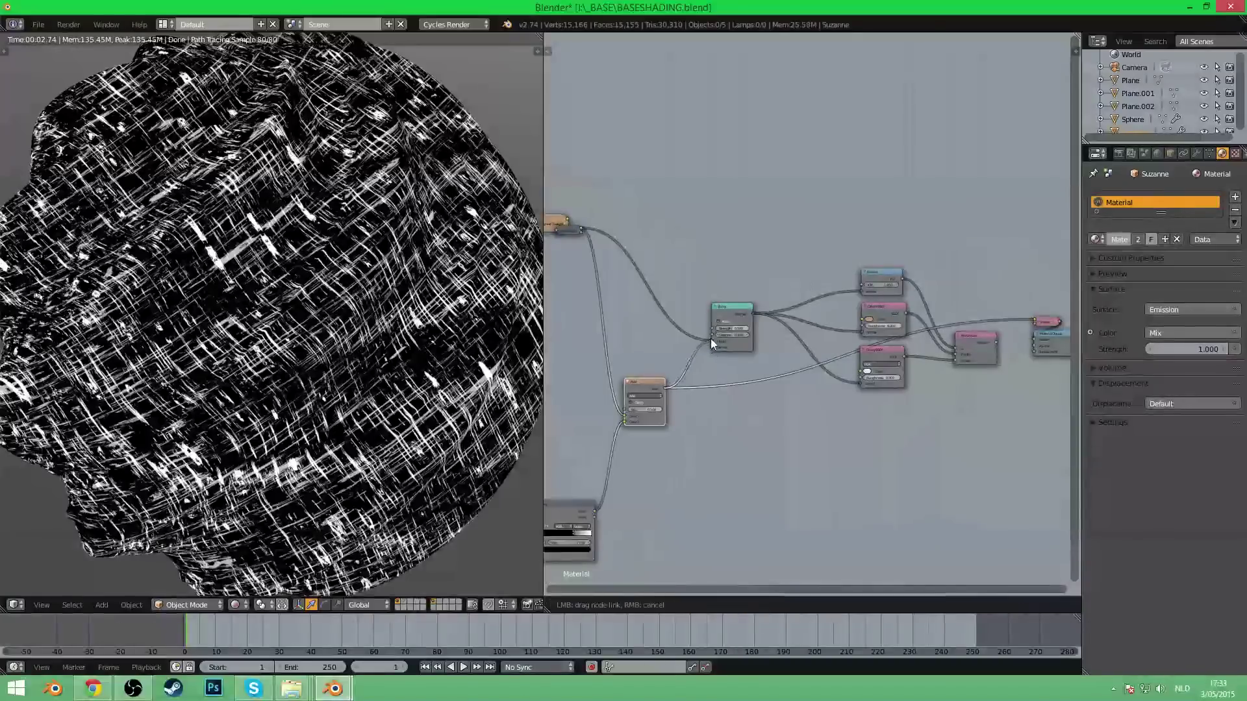
left_click_drag(711, 338, 712, 339)
middle_click_drag(984, 348, 927, 350)
left_click(926, 349, "ctrl+shift")
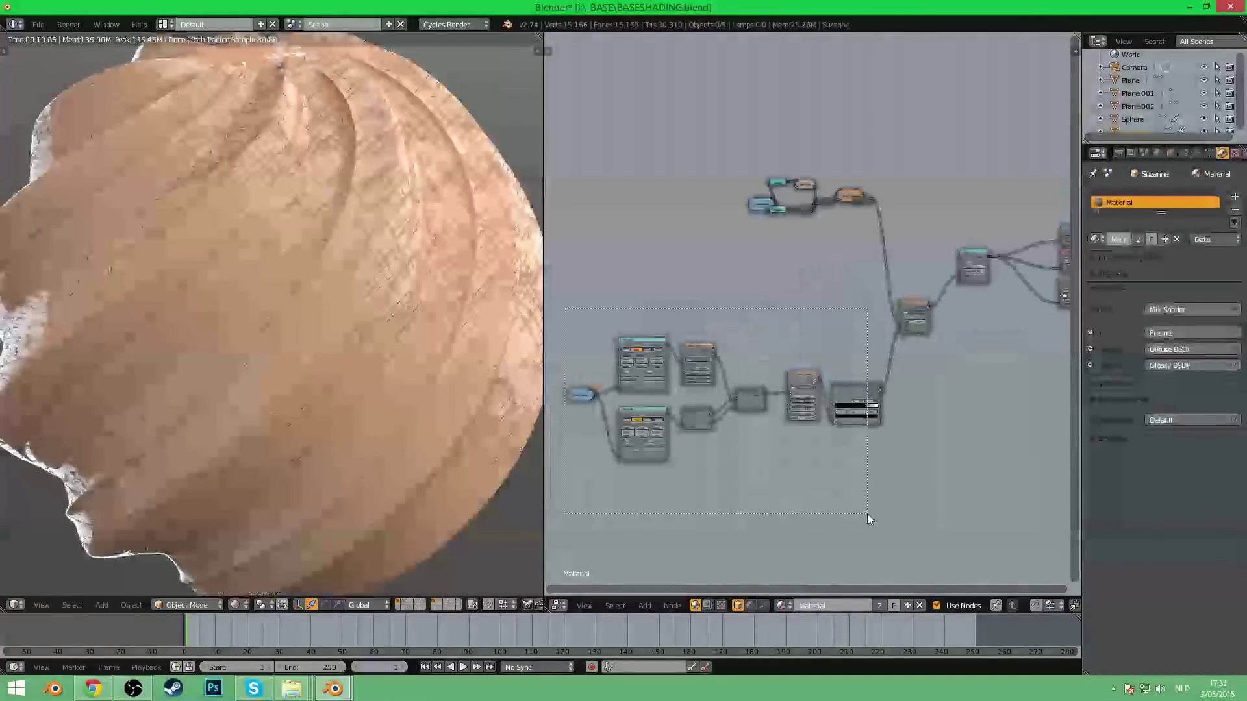
- Collapse the duplicated scratch chain, scale it into a compact cluster and place it beside the Add node beneath the original chain
left_click_drag(867, 513, 867, 513)
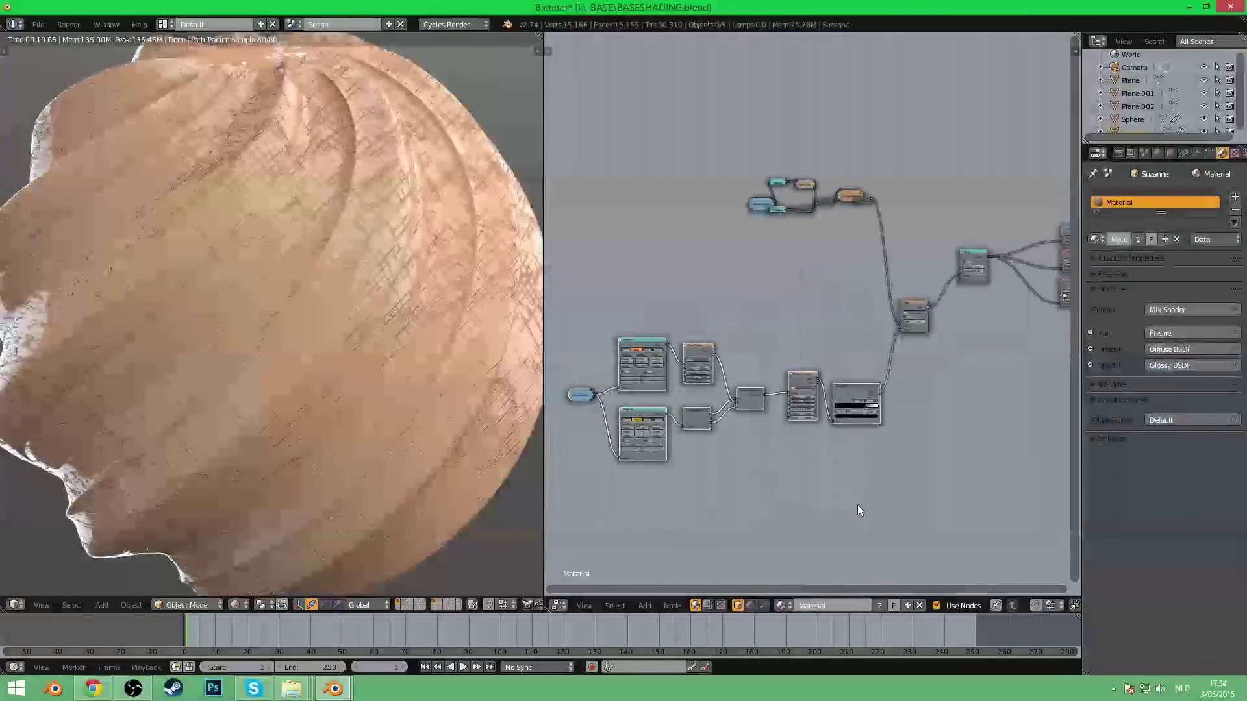
key("g")
left_click(852, 420)
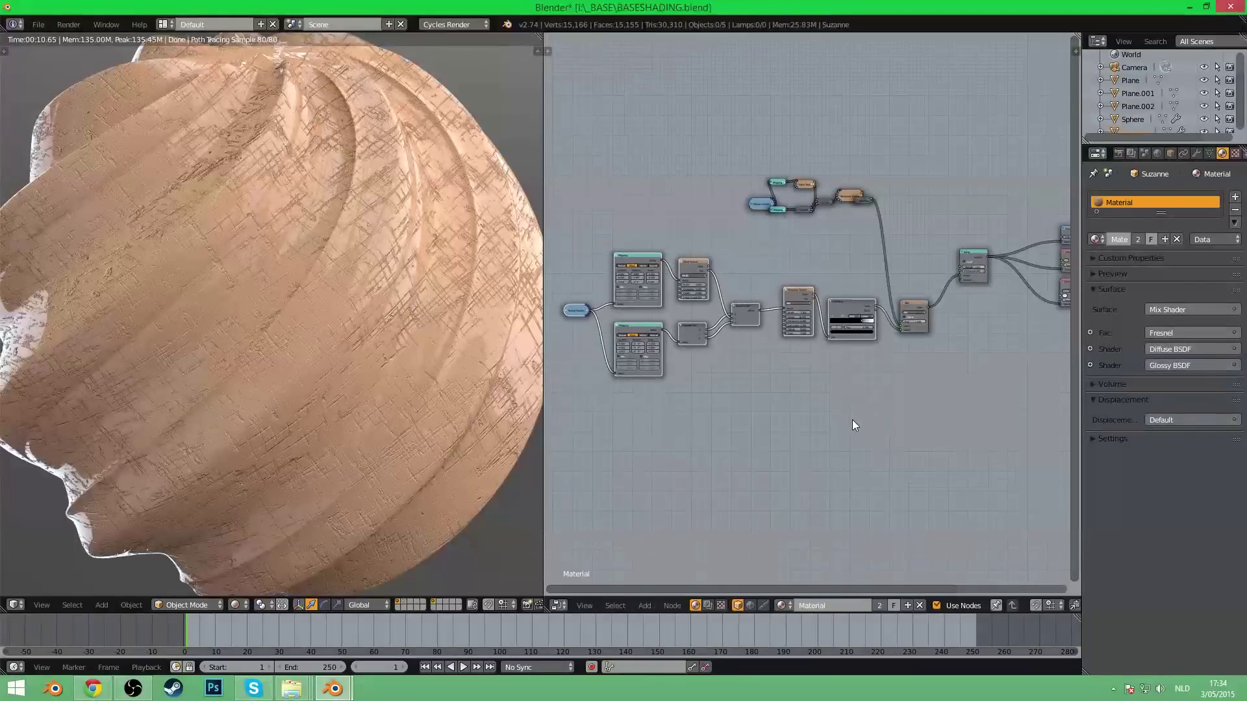
key("h")
key("s")
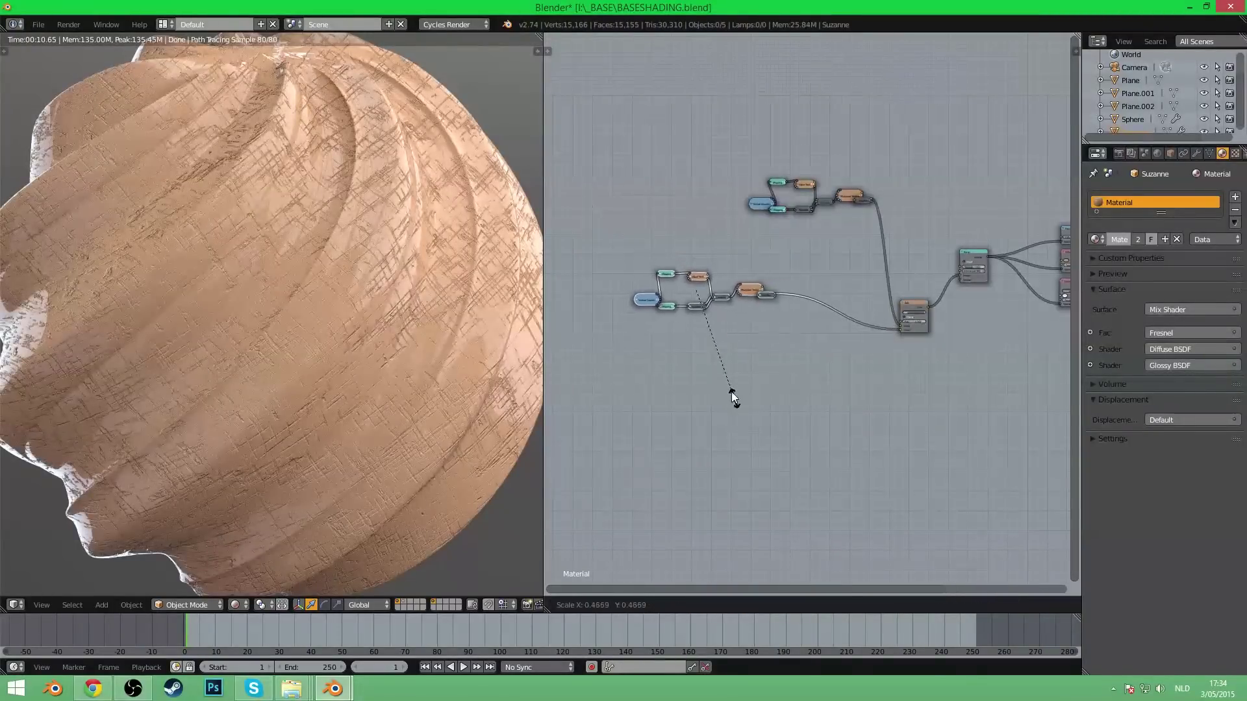
left_click(832, 354)
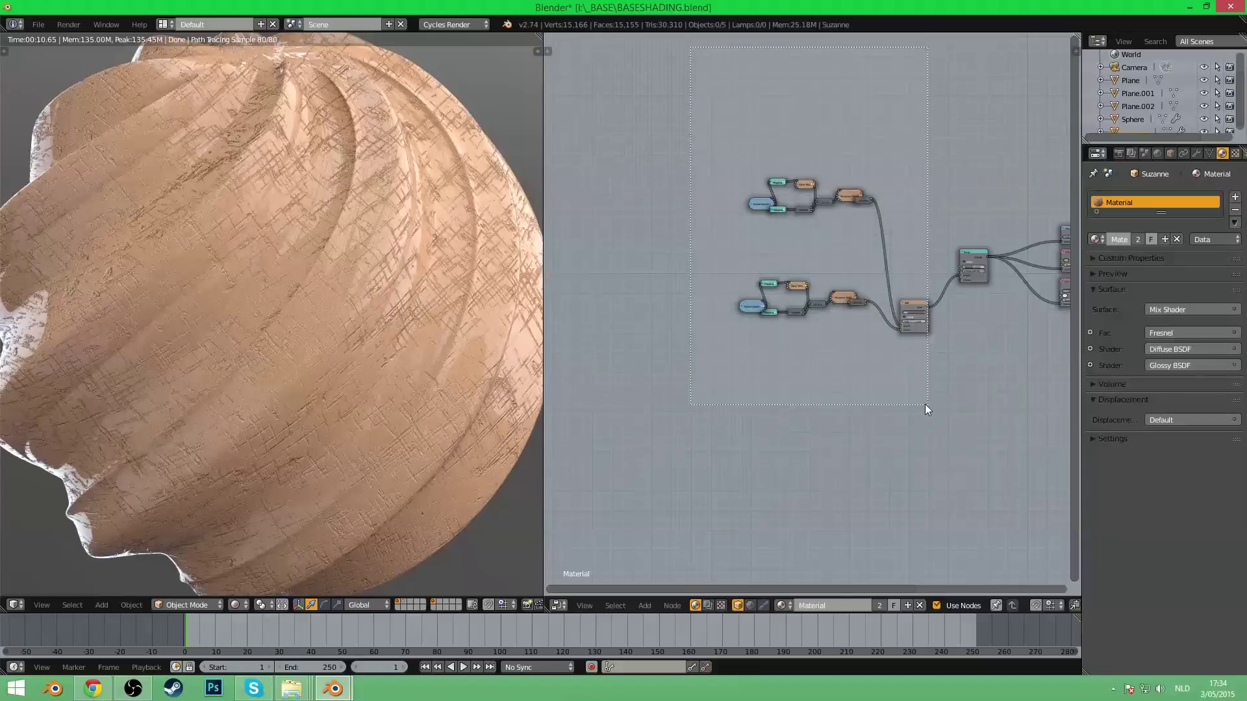
- Duplicate both collapsed scratch chains together with their Add node
left_click_drag(924, 404, 928, 405)
middle_click_drag(938, 402, 848, 346)
key("shift+d")
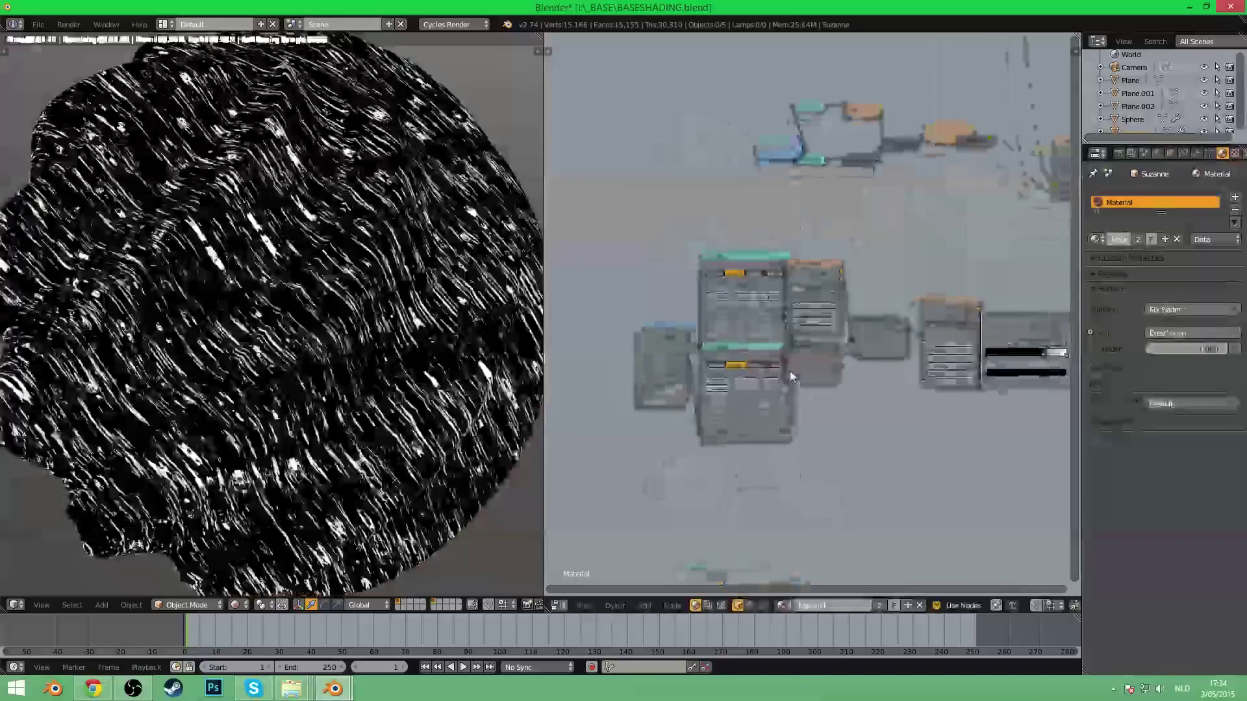
- Change the X and Y rotation of the Mapping node feeding the Wave Texture in the newly duplicated, expanded chain
scroll(790, 371, "up", 2)
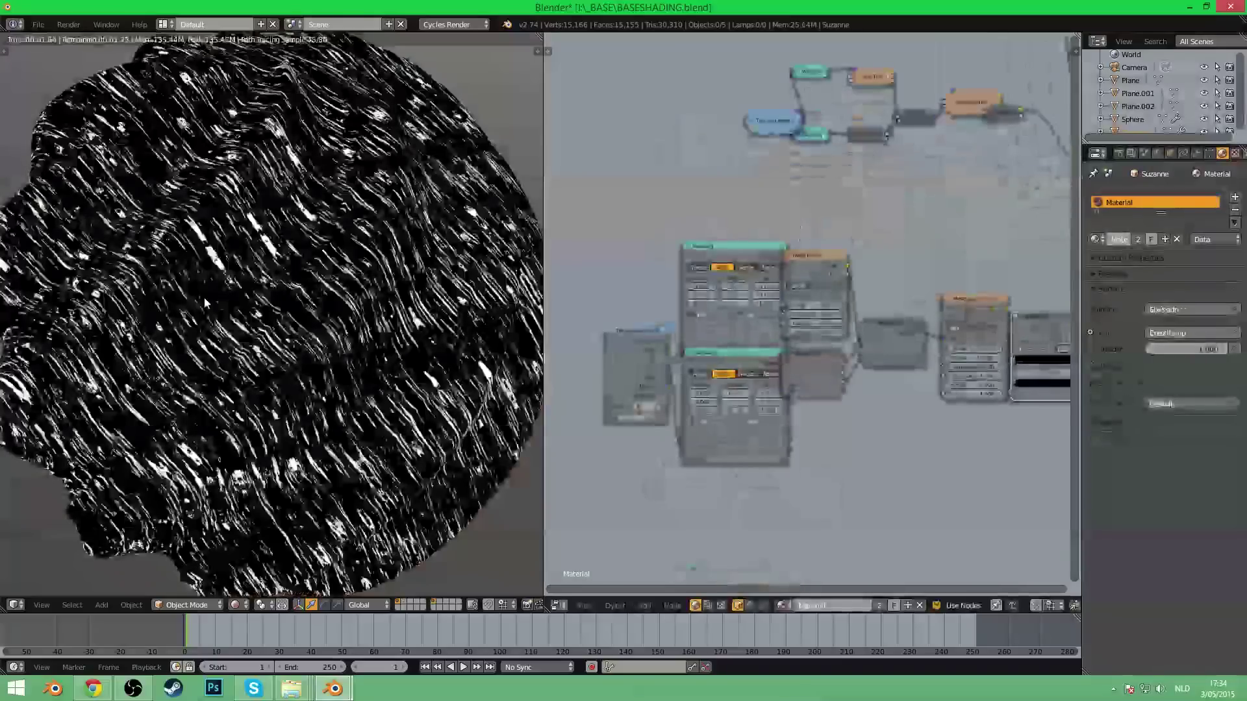
mouse_move(736, 289)
left_mouse_down()
mouse_move(778, 289)
mouse_move(748, 297)
mouse_move(758, 296)
left_mouse_up()
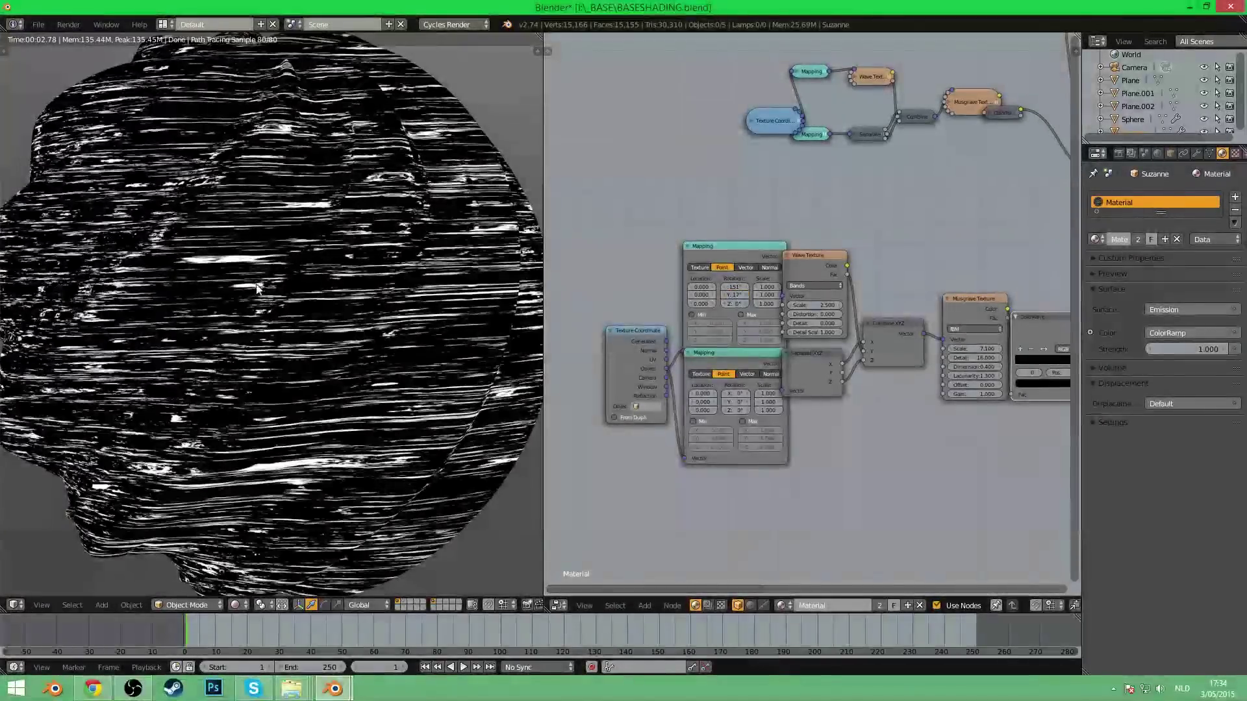
scroll(256, 286, "down", 8)
middle_click_drag(312, 359, 193, 319)
scroll(194, 320, "up", 6)
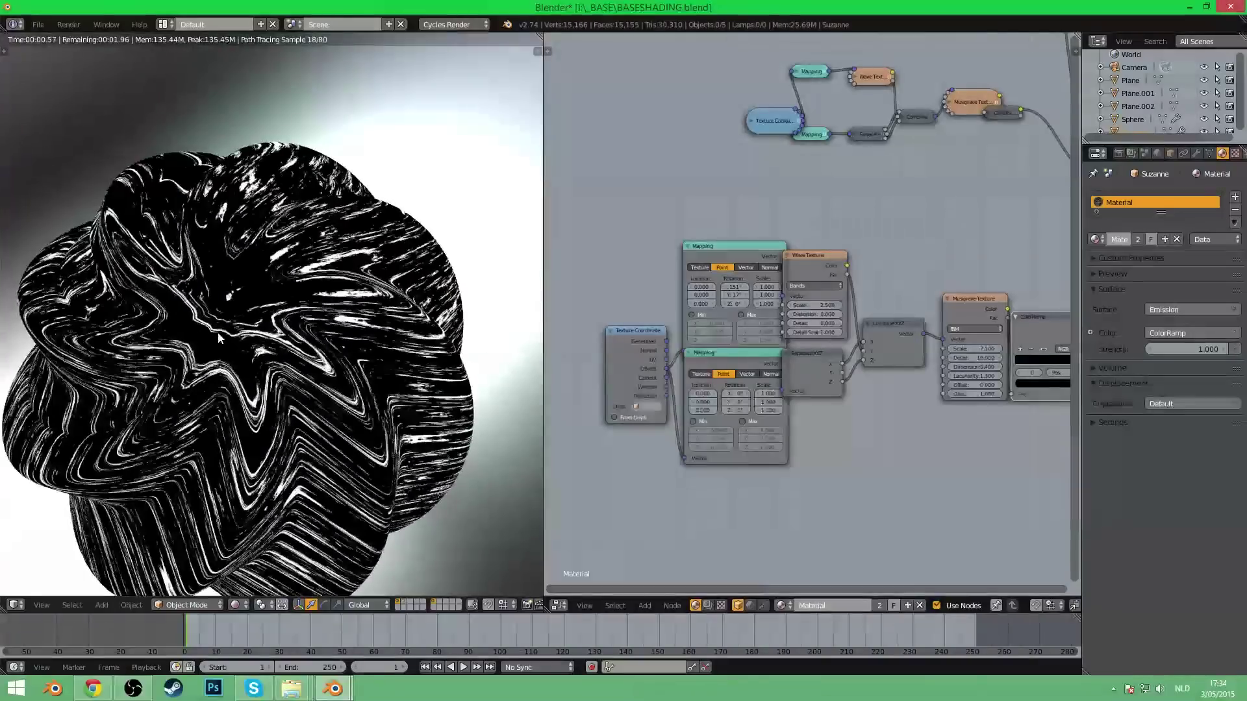
middle_click_drag(290, 299, 454, 321)
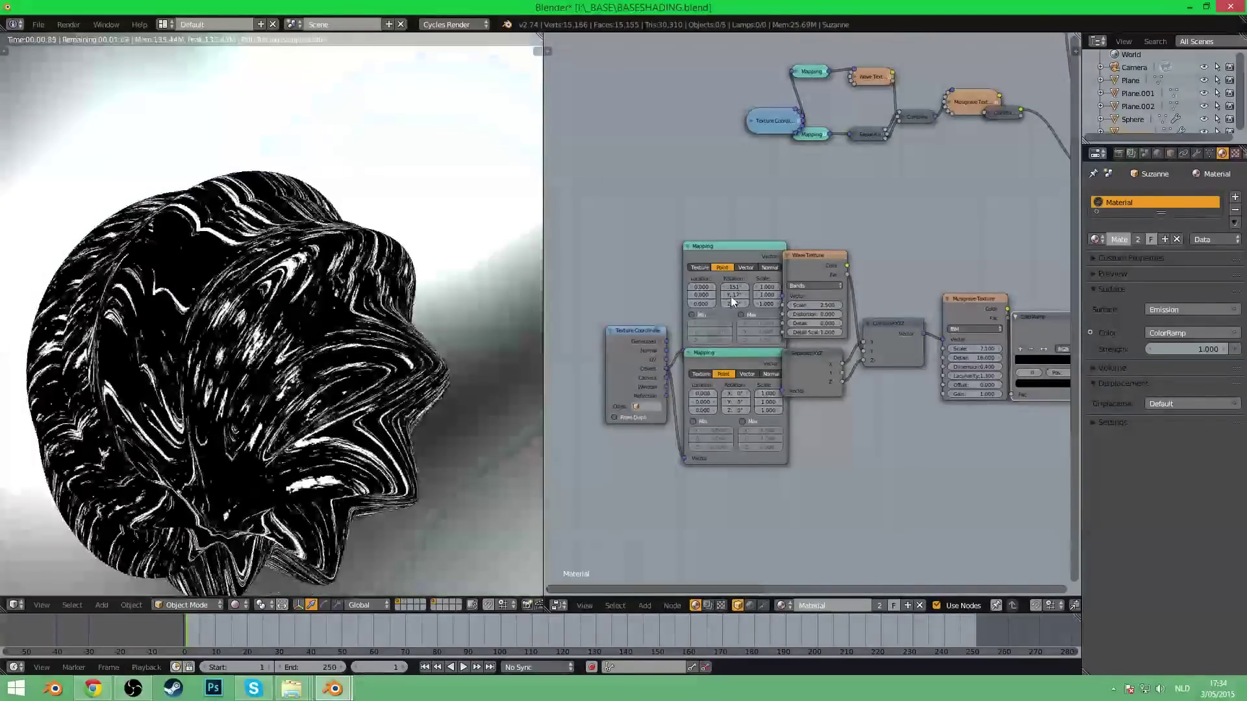
left_click_drag(732, 296, 780, 295)
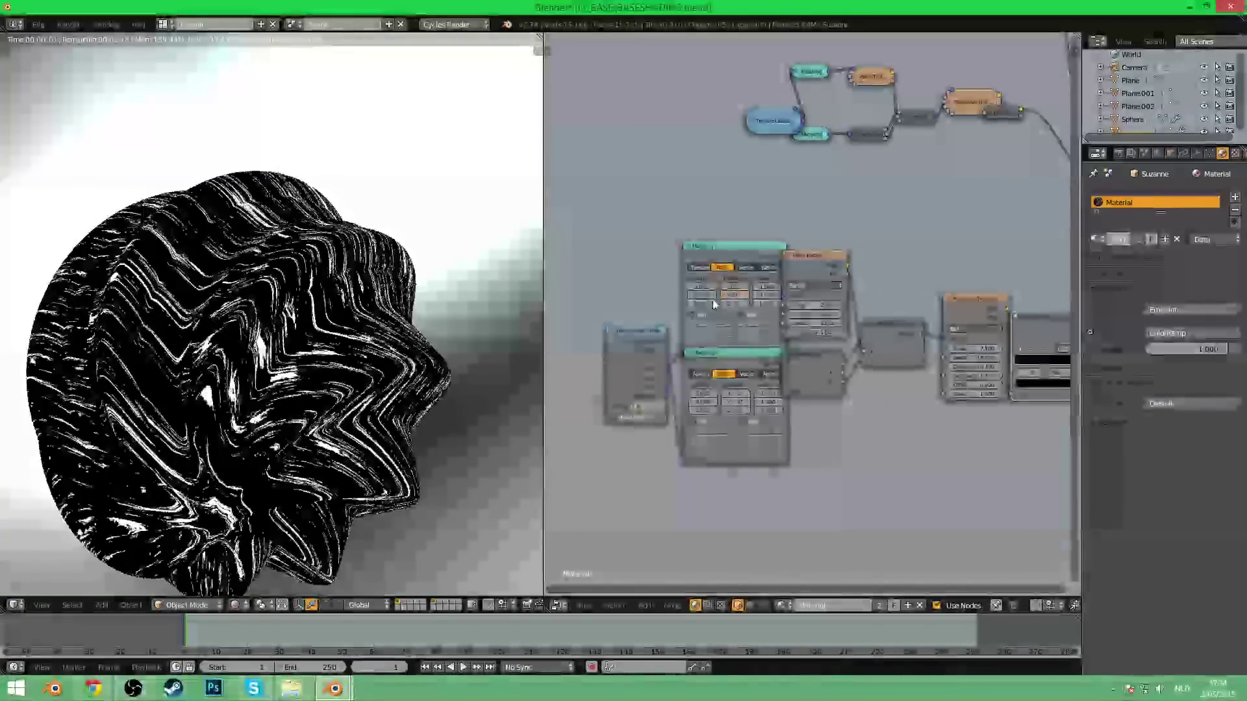
middle_click_drag(455, 311, 312, 399)
scroll(306, 344, "down", 3)
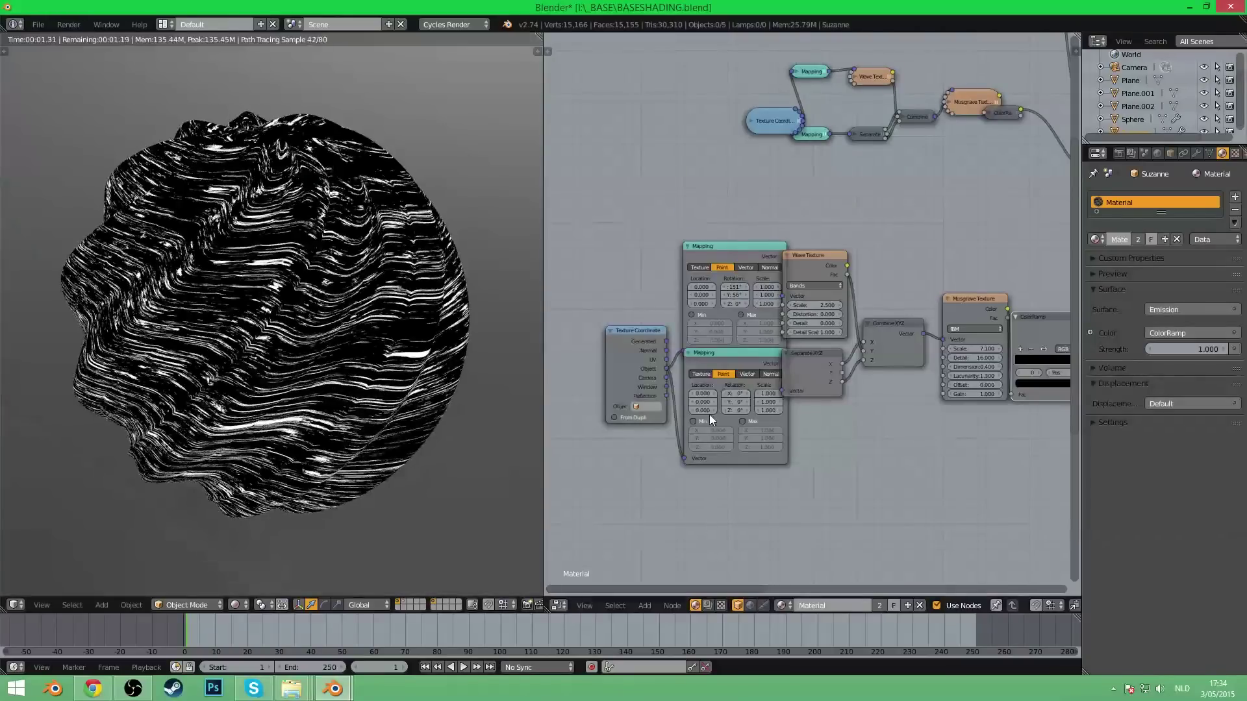
- Preview the combined output of the second pair of scratch chains on the object
middle_click_drag(811, 473, 656, 458)
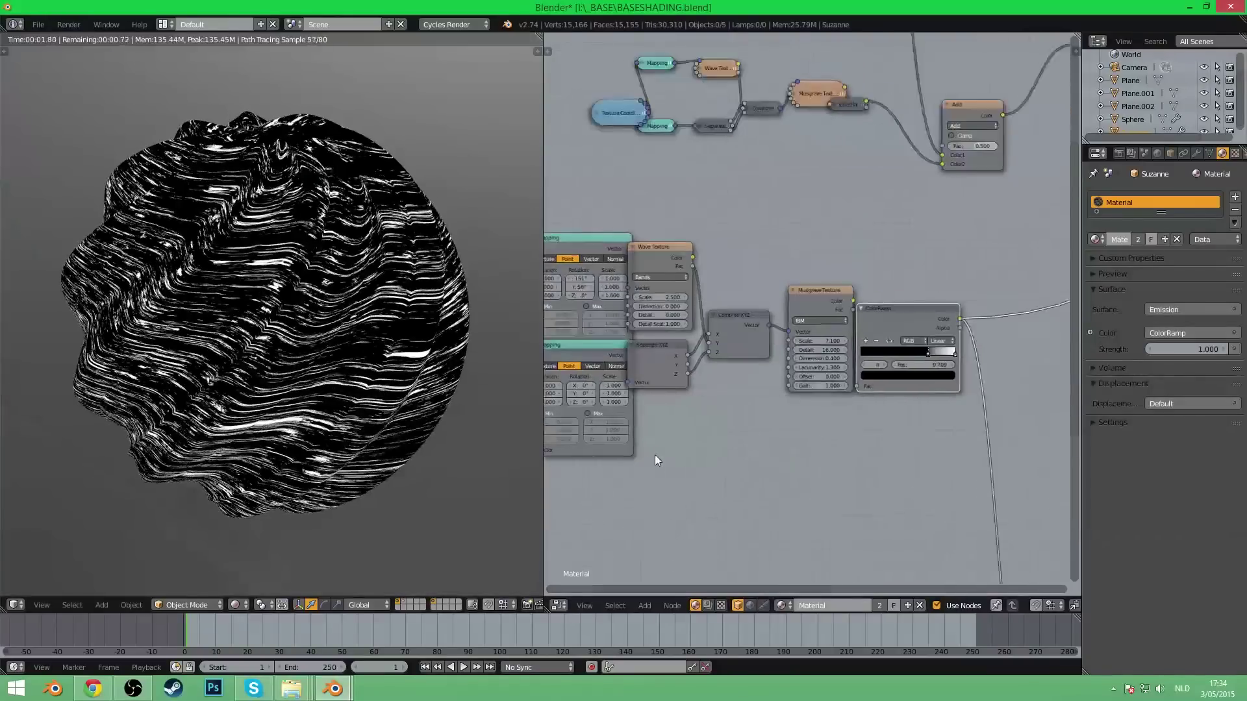
scroll(656, 458, "down", 5)
middle_click_drag(835, 419, 742, 414)
scroll(741, 414, "down", 3)
middle_click_drag(809, 462, 813, 344)
left_click_drag(880, 395, 891, 257)
left_click(794, 404, "ctrl+shift")
middle_click_drag(619, 506, 798, 472)
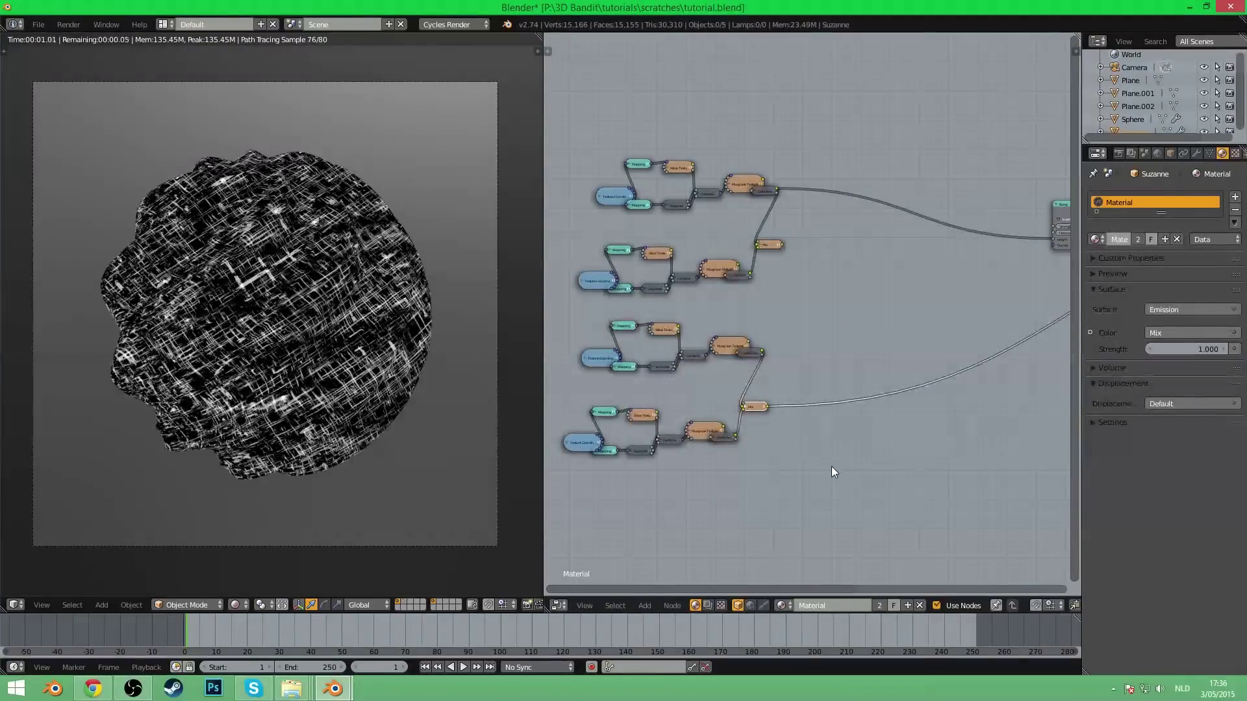
- Move the second pair of scratch chains away from the first, scale their layout apart and expand all their nodes
scroll(831, 466, "down", 1)
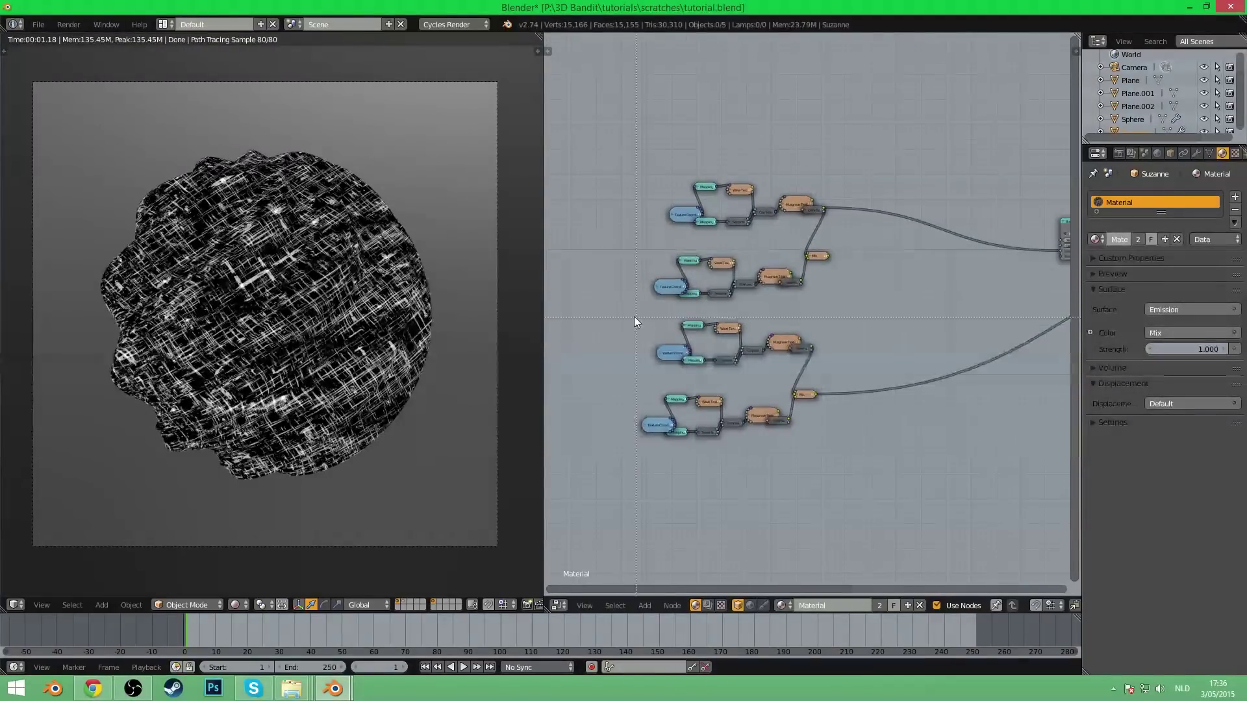
left_click_drag(877, 517, 876, 516)
scroll(876, 433, "down", 2)
key("s")
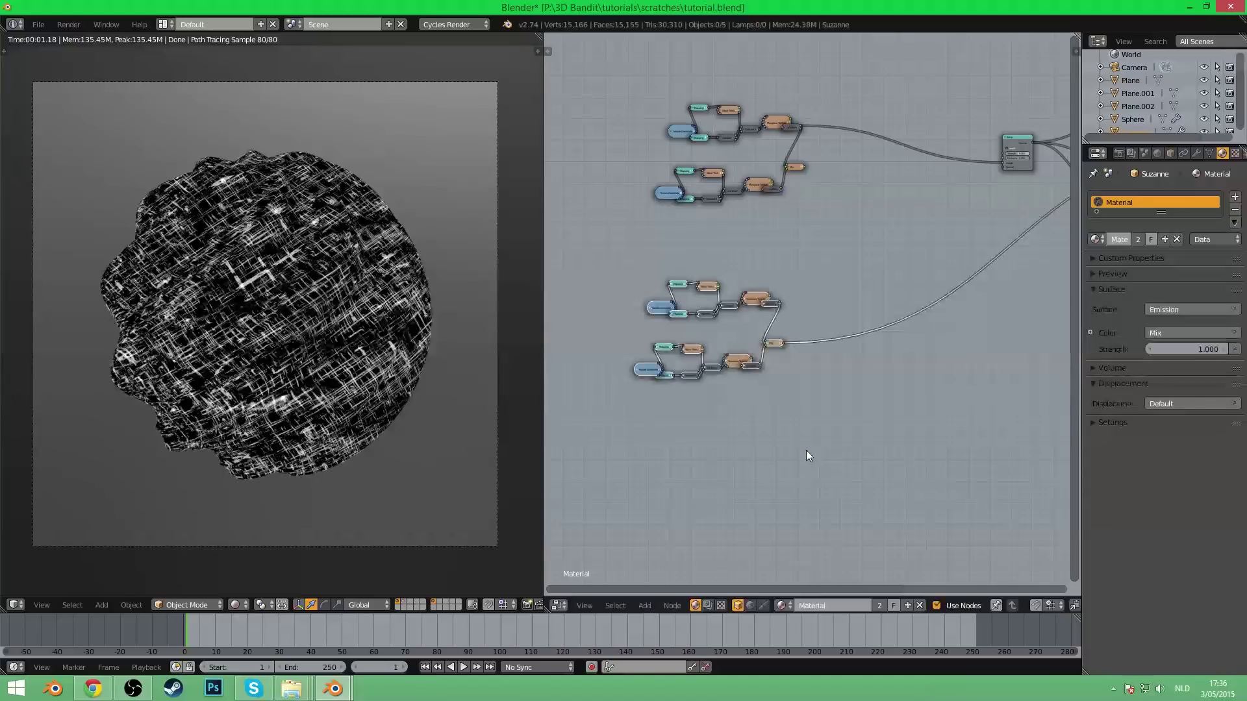
left_click(962, 535)
key("h")
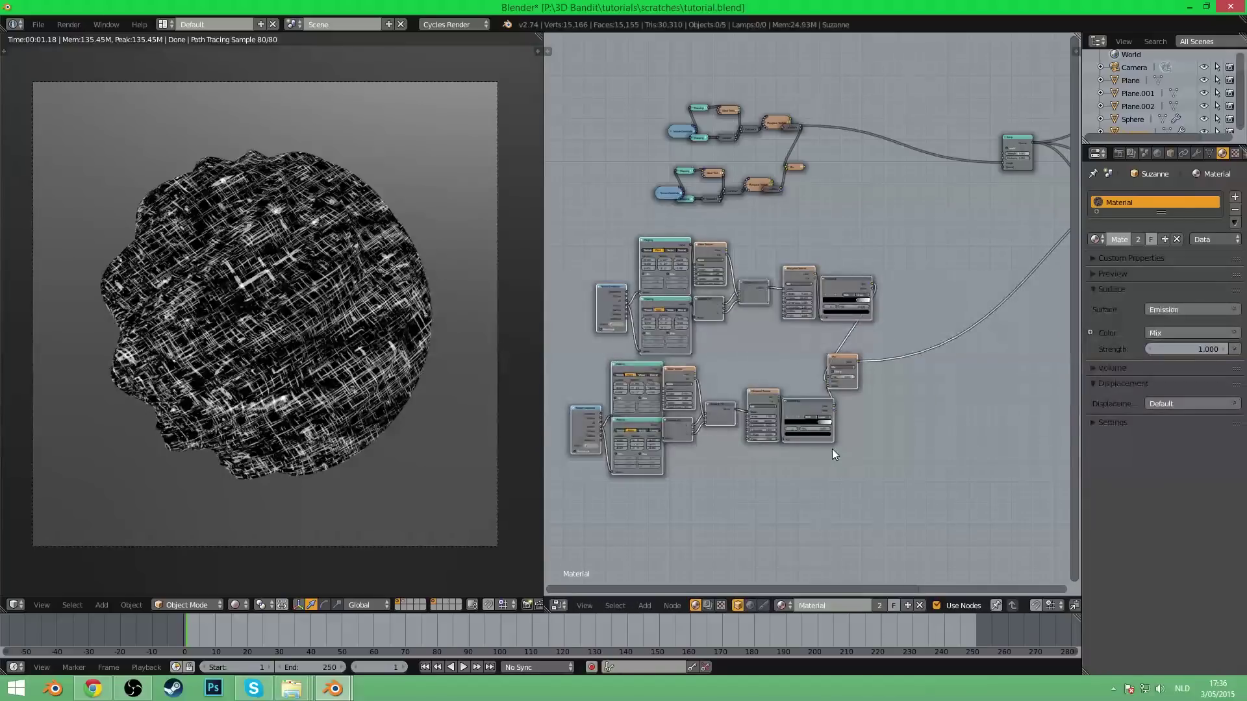
- Preview the second pair's upper ColorRamp and change the rotation of the Mapping node feeding its Wave Texture
middle_click_drag(866, 450, 910, 477)
scroll(806, 355, "up", 6)
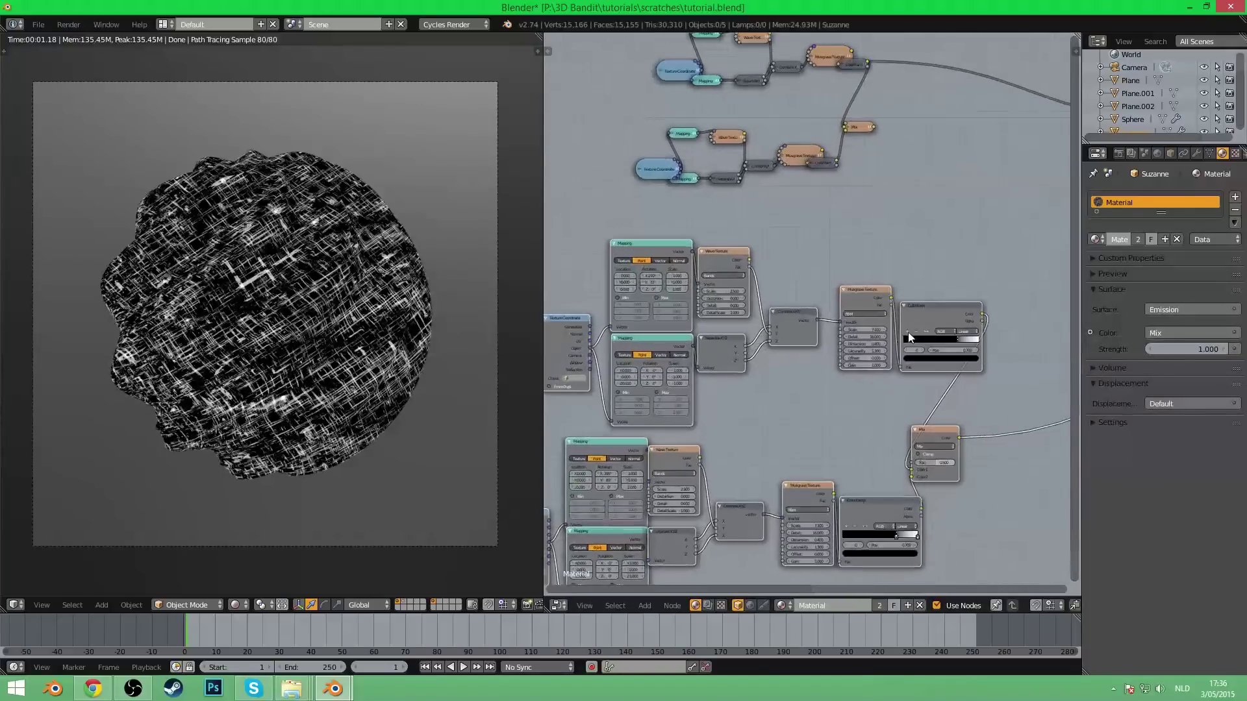
left_click(941, 317, "ctrl+shift")
middle_click_drag(692, 367, 749, 376)
scroll(750, 377, "up", 3)
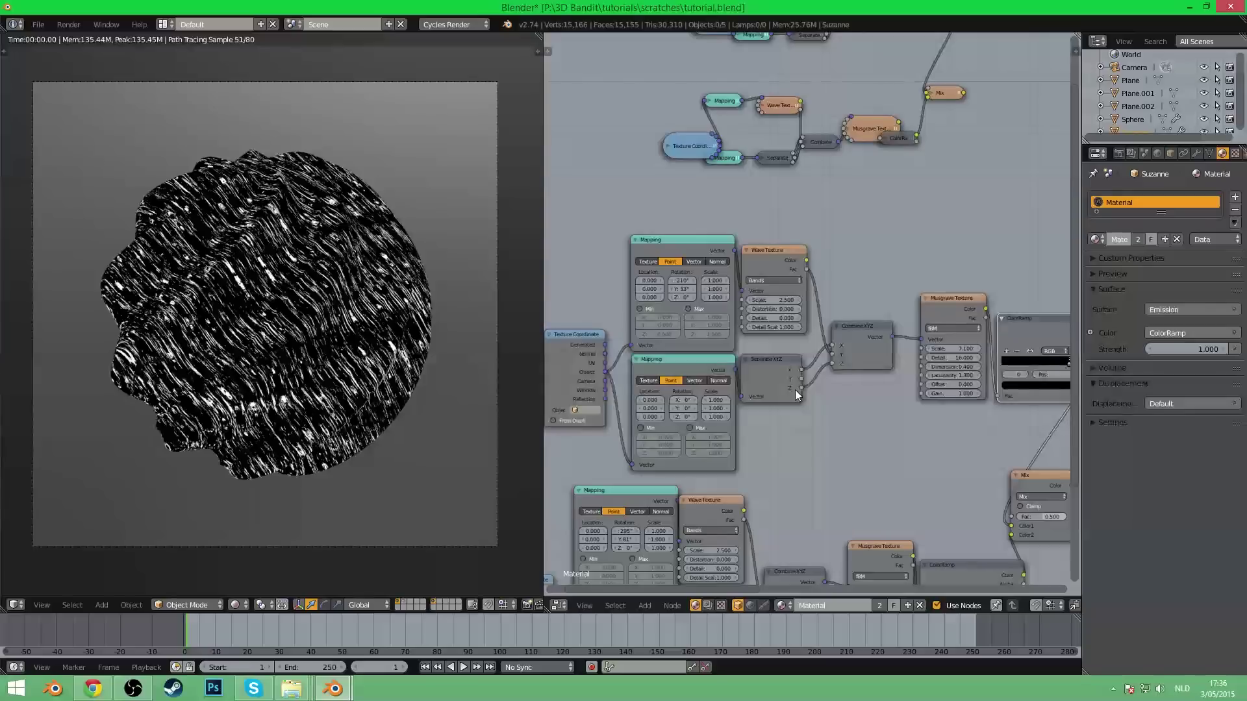
scroll(769, 361, "up", 2)
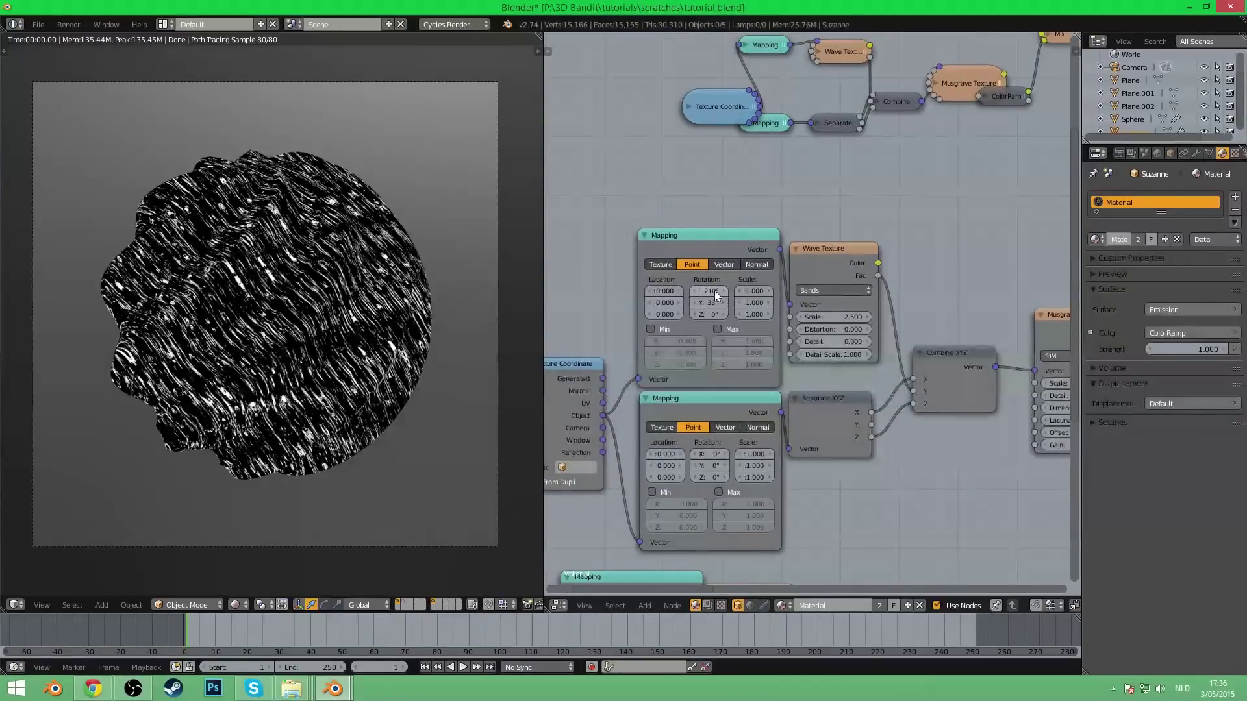
mouse_move(708, 291)
left_mouse_down()
mouse_move(741, 291)
mouse_move(730, 303)
mouse_move(720, 291)
left_mouse_up()
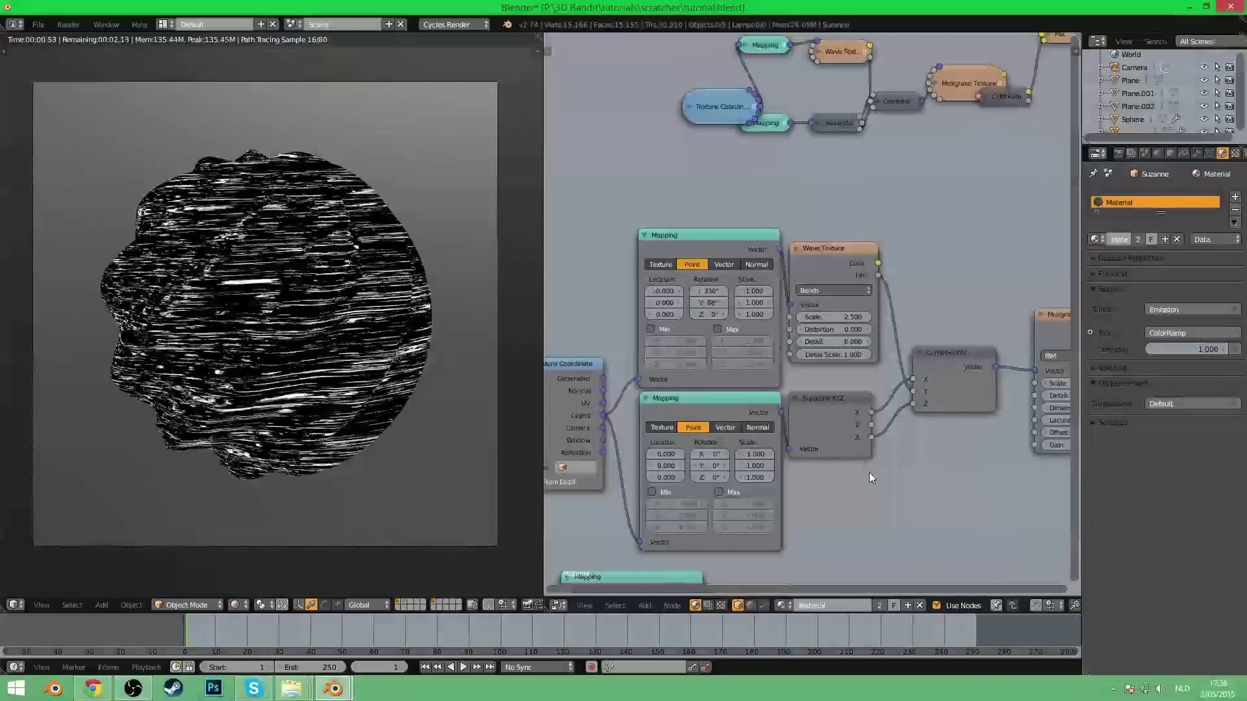
- Preview the second pair's lower ColorRamp and set the X rotation of its wave Mapping node to 232°
scroll(869, 472, "down", 4)
middle_click_drag(866, 526, 802, 286)
middle_click_drag(997, 334, 917, 338)
left_click(912, 343, "ctrl+shift")
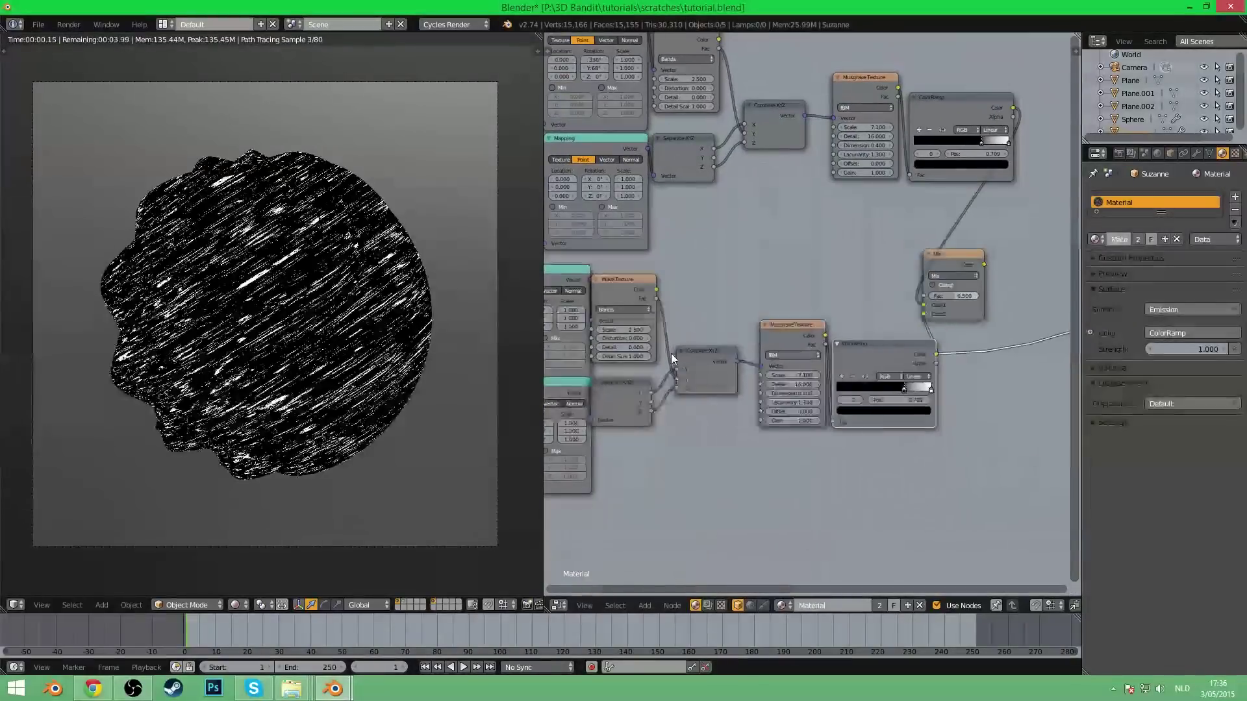
middle_click_drag(571, 364, 809, 373)
scroll(808, 338, "up", 3)
left_click_drag(774, 322, 805, 320)
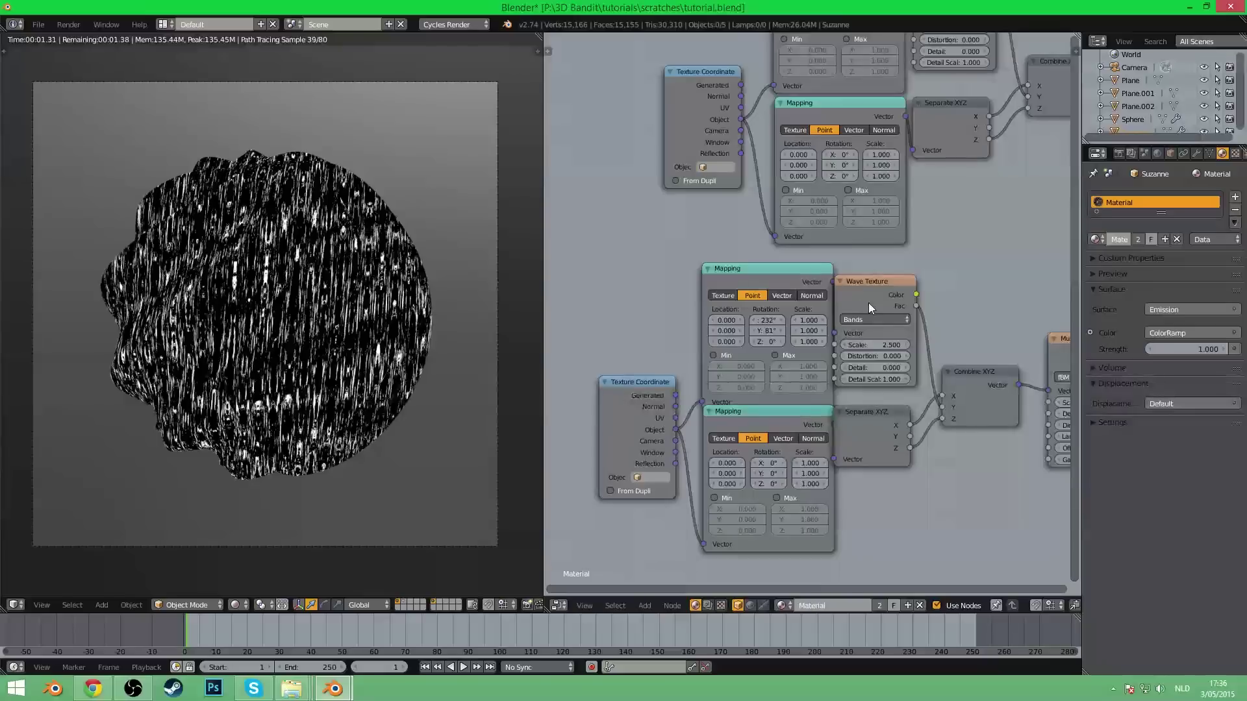
- Save the project over the existing tutorial.blend file
middle_click_drag(935, 311, 724, 329)
scroll(829, 337, "down", 8)
middle_click_drag(829, 337, 731, 349)
key("ctrl+s")
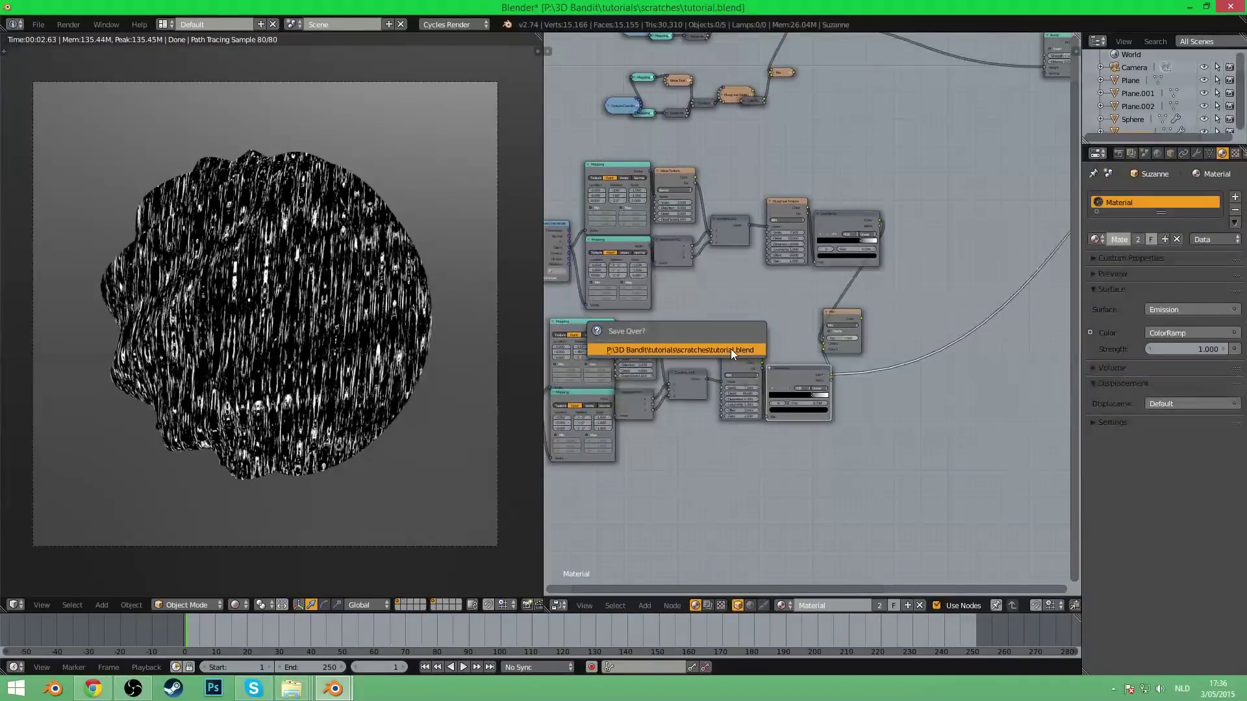
left_click(731, 349)
- Move the second pair's Mix node clear of both ColorRamps, toward the shaders, and preview its combined output
scroll(801, 317, "up", 1)
key("shift+a")
mouse_move(793, 317)
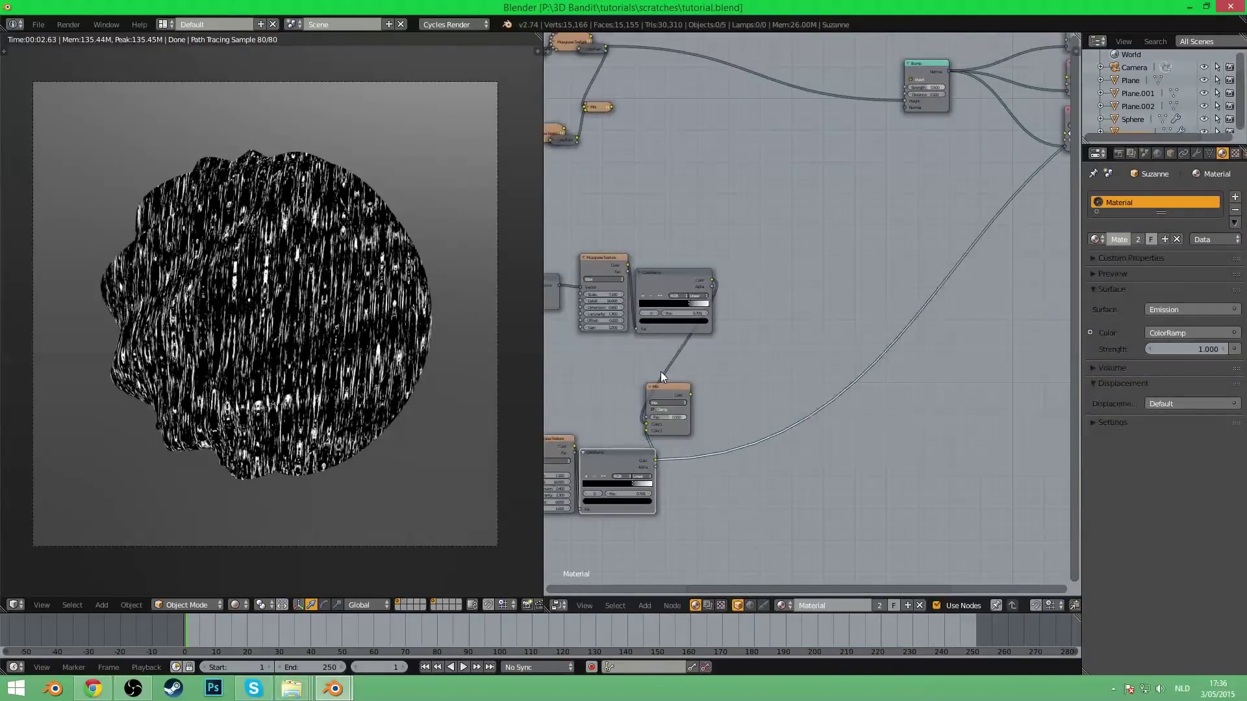
left_click_drag(666, 392, 797, 342)
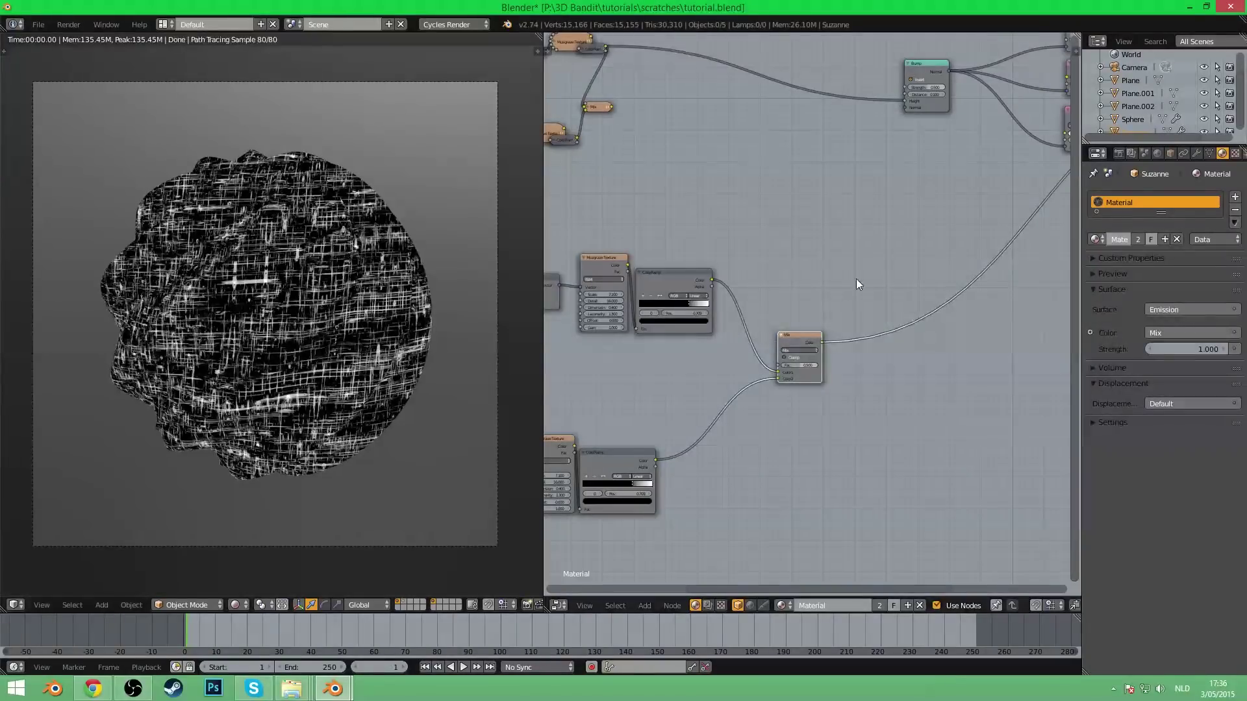
- Move the first pair's collapsed Mix node clear of its ColorRamps, toward the Bump node, and expand it
middle_click_drag(910, 231, 869, 332)
scroll(869, 332, "down", 2)
middle_click_drag(765, 367, 778, 410)
left_click_drag(781, 461, 772, 434)
middle_click_drag(583, 253, 806, 311)
scroll(807, 311, "down", 4)
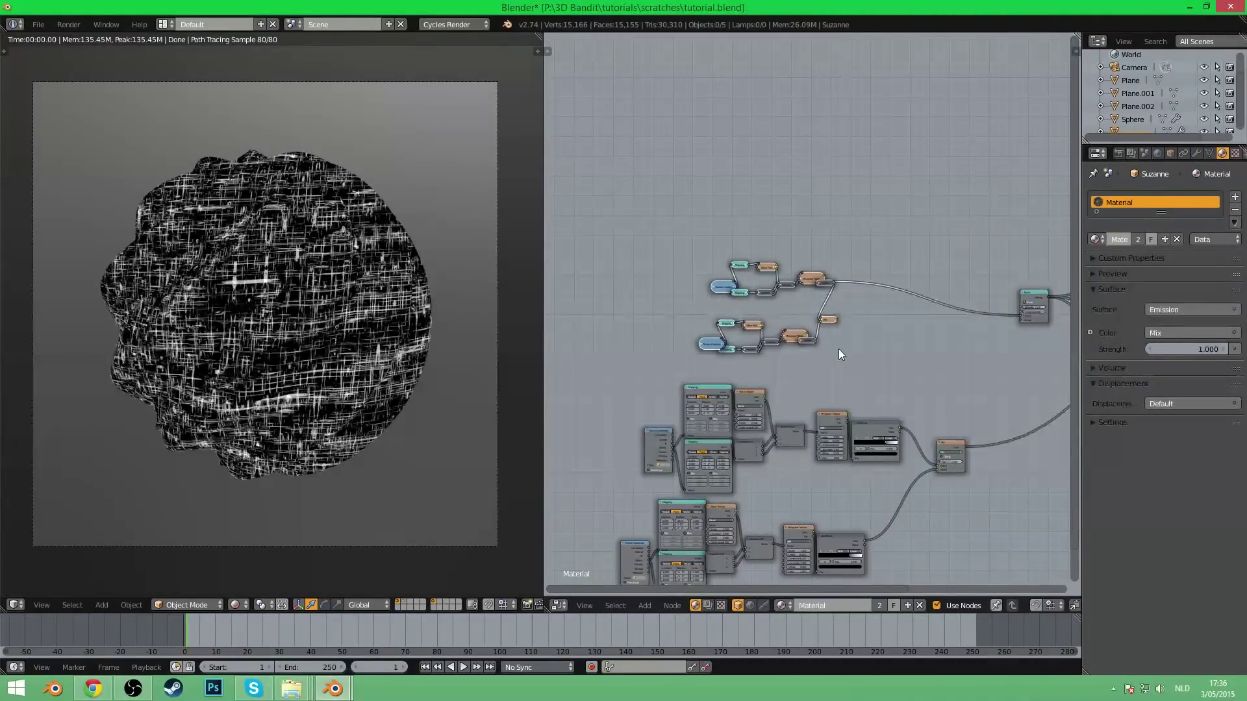
key("h")
key("h")
middle_click_drag(860, 331, 809, 315)
scroll(807, 313, "up", 4)
left_click_drag(767, 306, 880, 323)
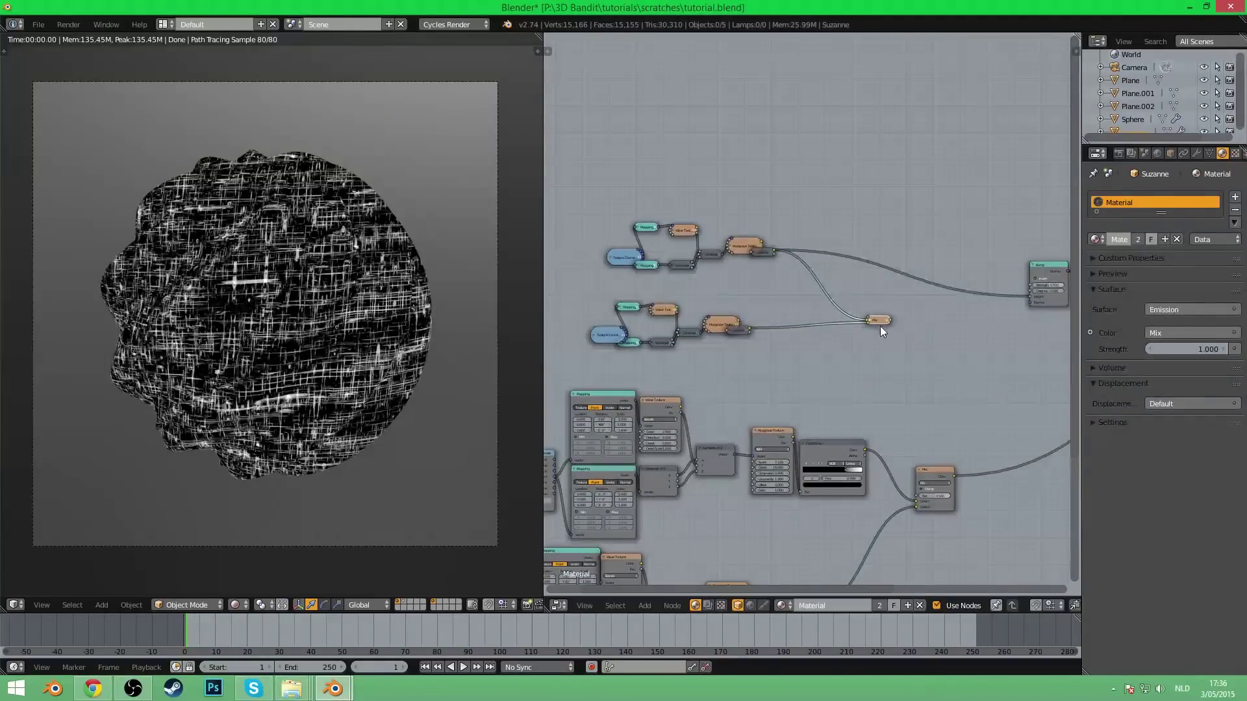
key("h")
middle_click_drag(924, 358, 769, 309)
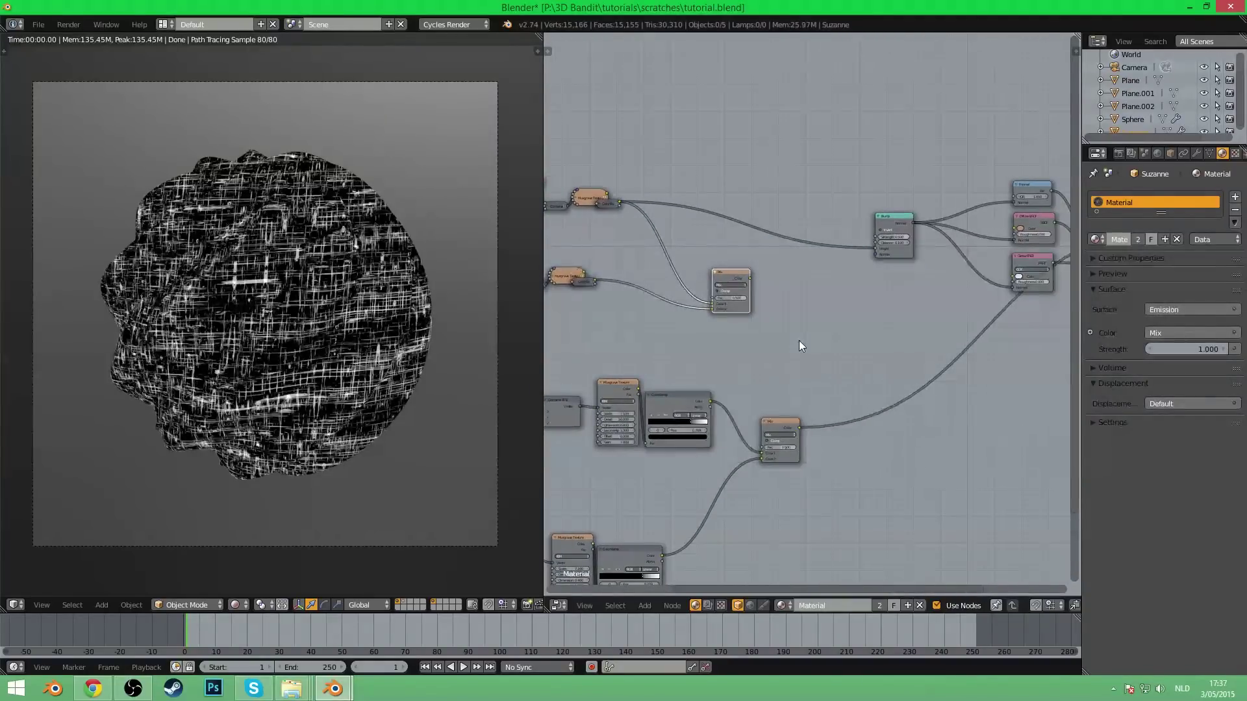
- Duplicate the first pair's Mix node into the free space beside it and preview the original's combined scratches up close
key("shift+d")
left_click(894, 355)
left_click(730, 279, "ctrl+shift")
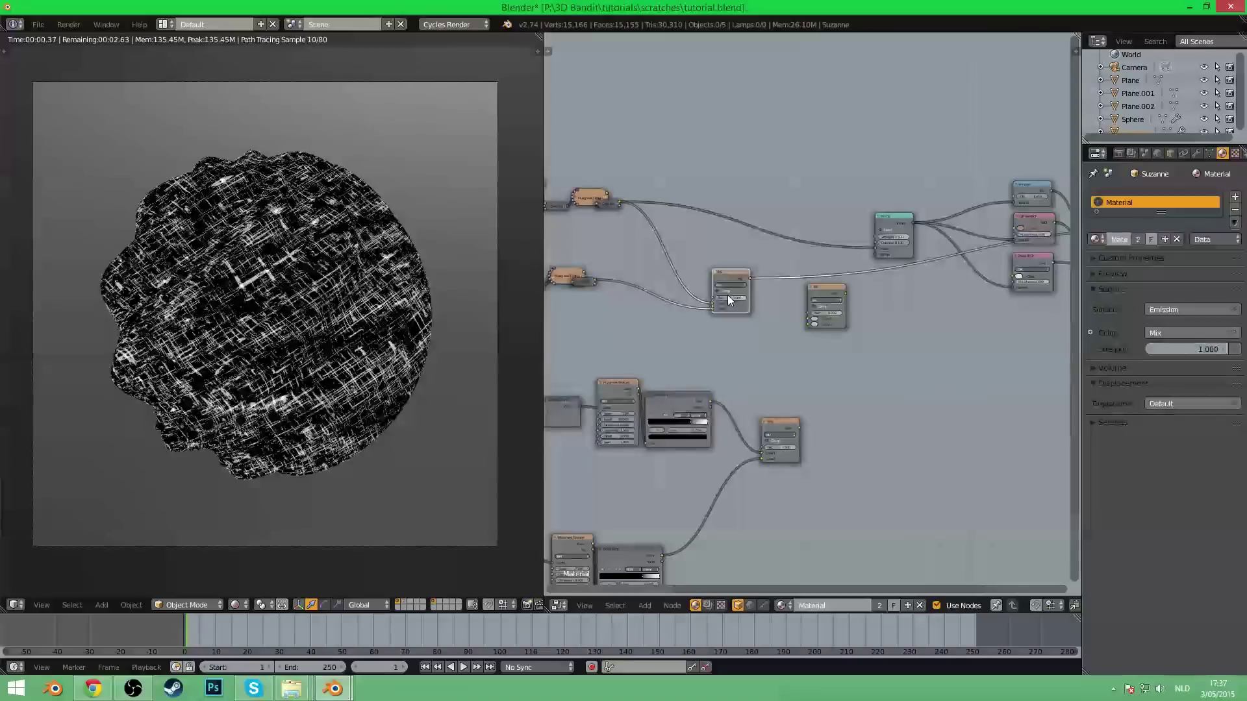
scroll(320, 319, "up", 4)
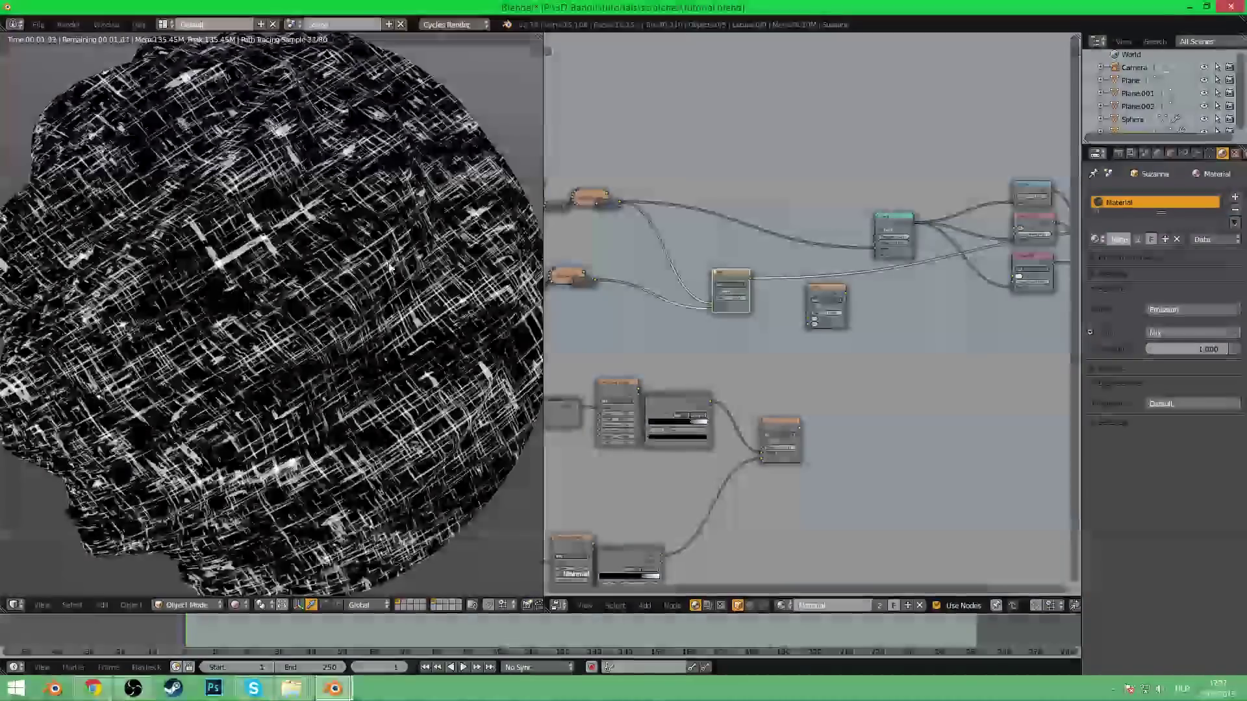
- Set the Mix nodes of both scratch pairs to Add with a factor of 1.000
left_click(735, 284)
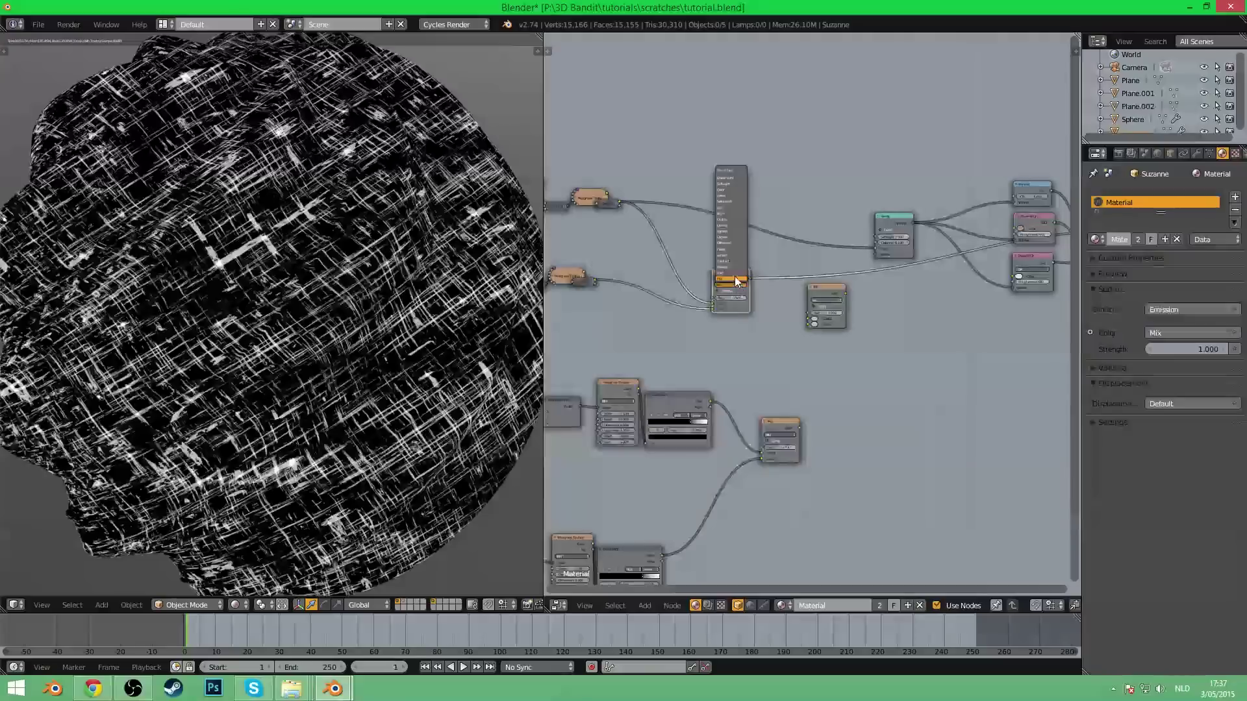
left_click(735, 277)
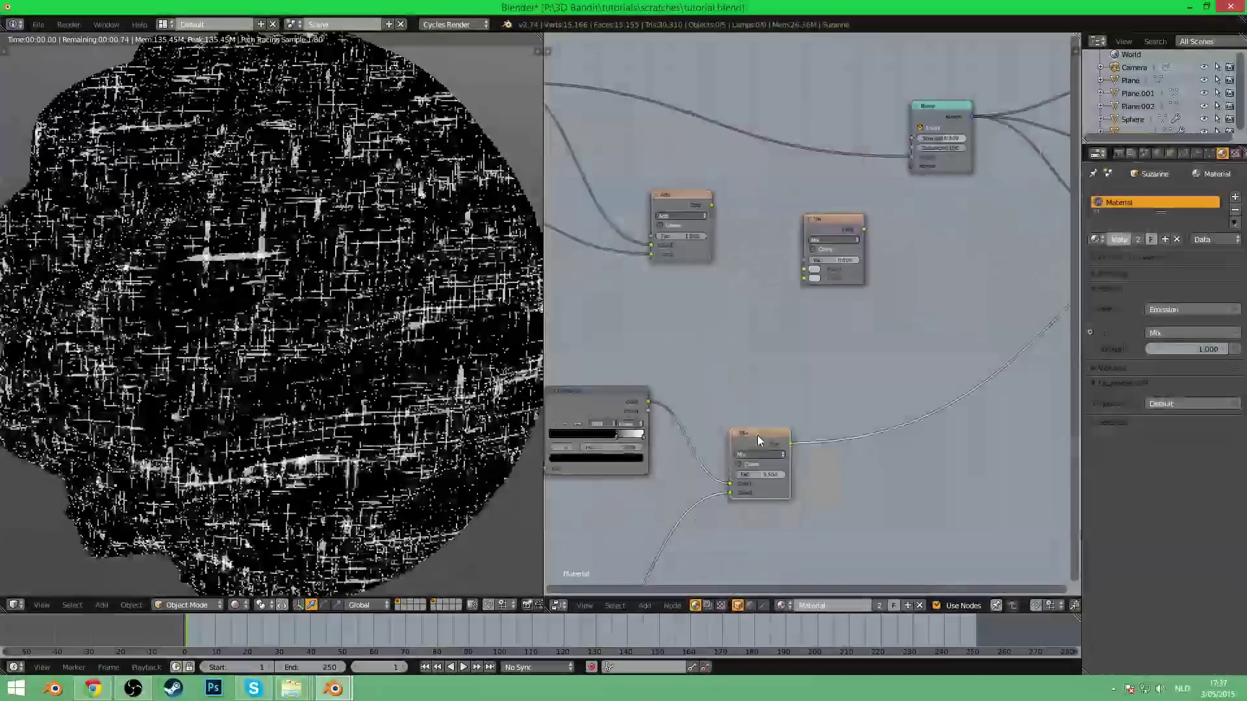
left_click(757, 453)
left_click(757, 416)
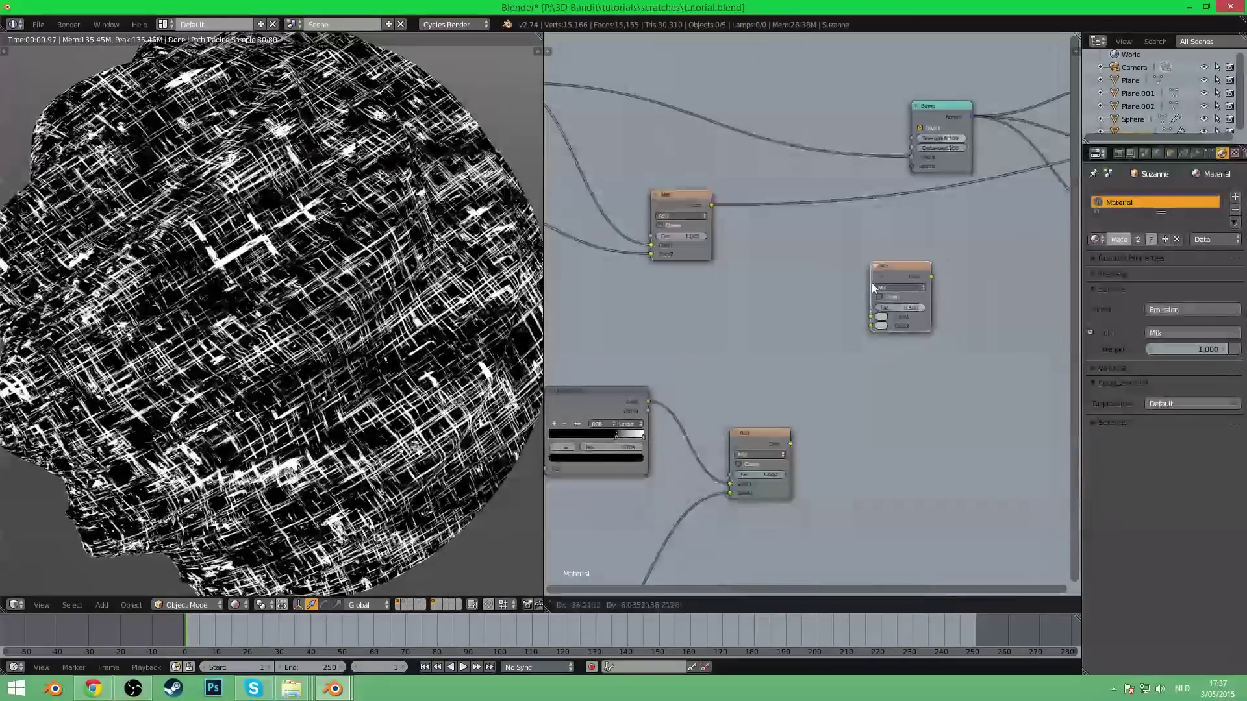
- Set the duplicated Mix node to Add, feed both pairs' outputs into its two color inputs, and place it nearer the shaders
left_click_drag(892, 286, 805, 310)
left_click(824, 306)
left_click(822, 293)
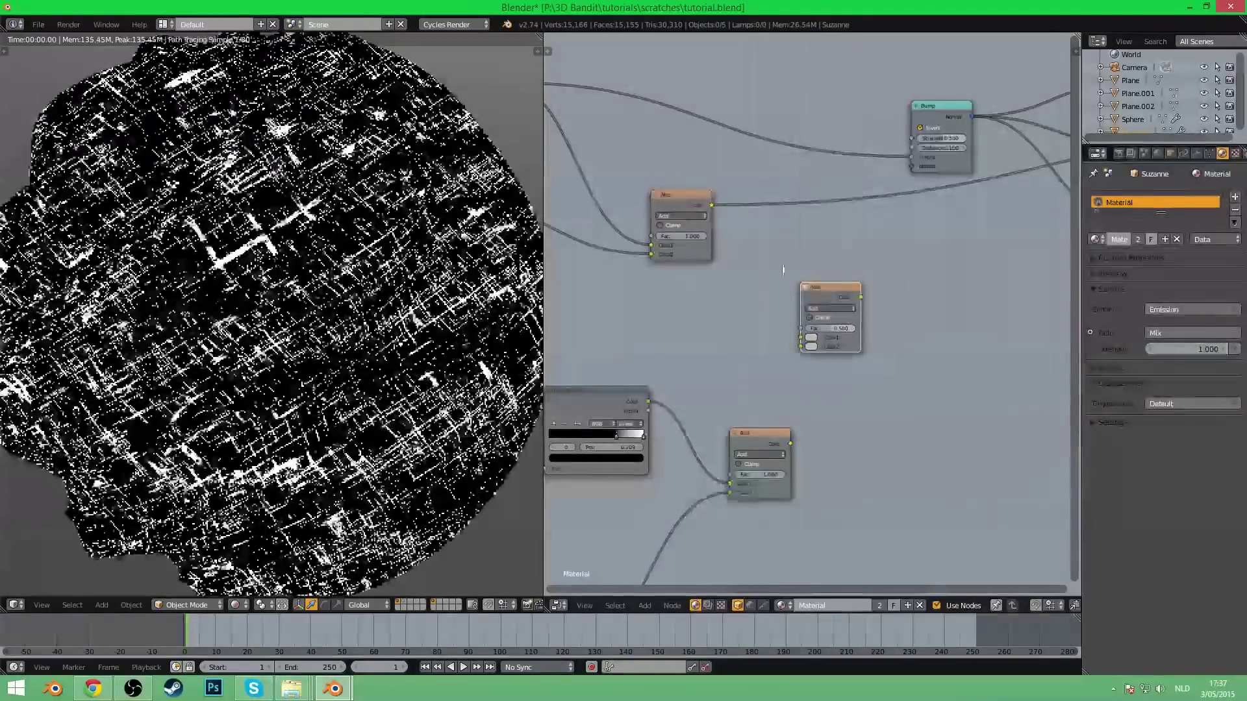
left_click_drag(712, 206, 805, 337)
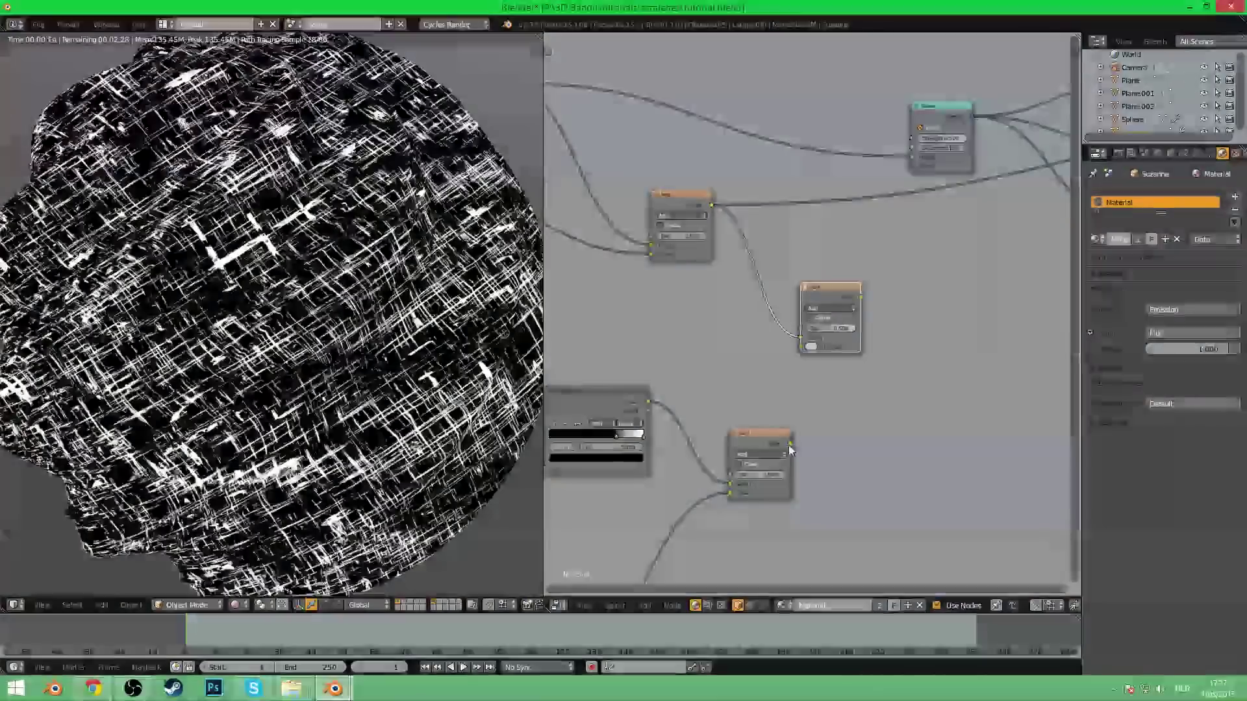
left_click_drag(790, 444, 801, 349)
left_click_drag(827, 292, 901, 300)
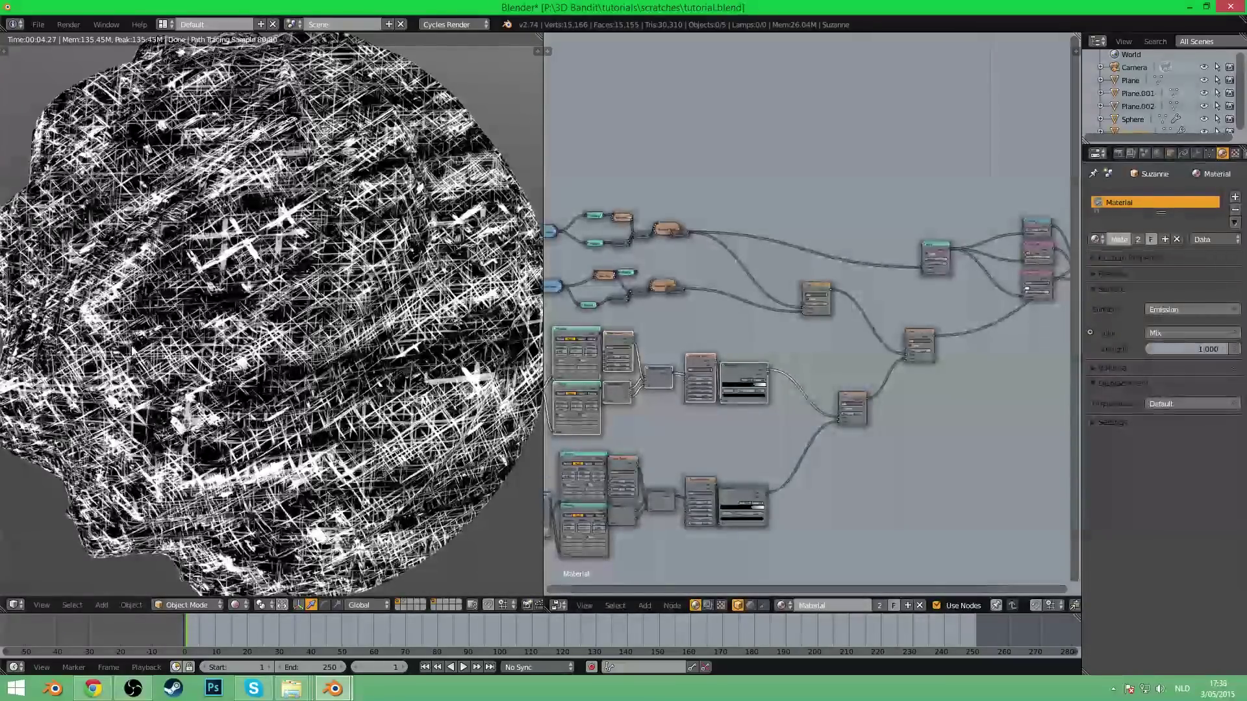
- Select the lowest scratch layer's nodes and scale them apart to spread out their layout
middle_click_drag(585, 455, 809, 296)
scroll(807, 338, "up", 8)
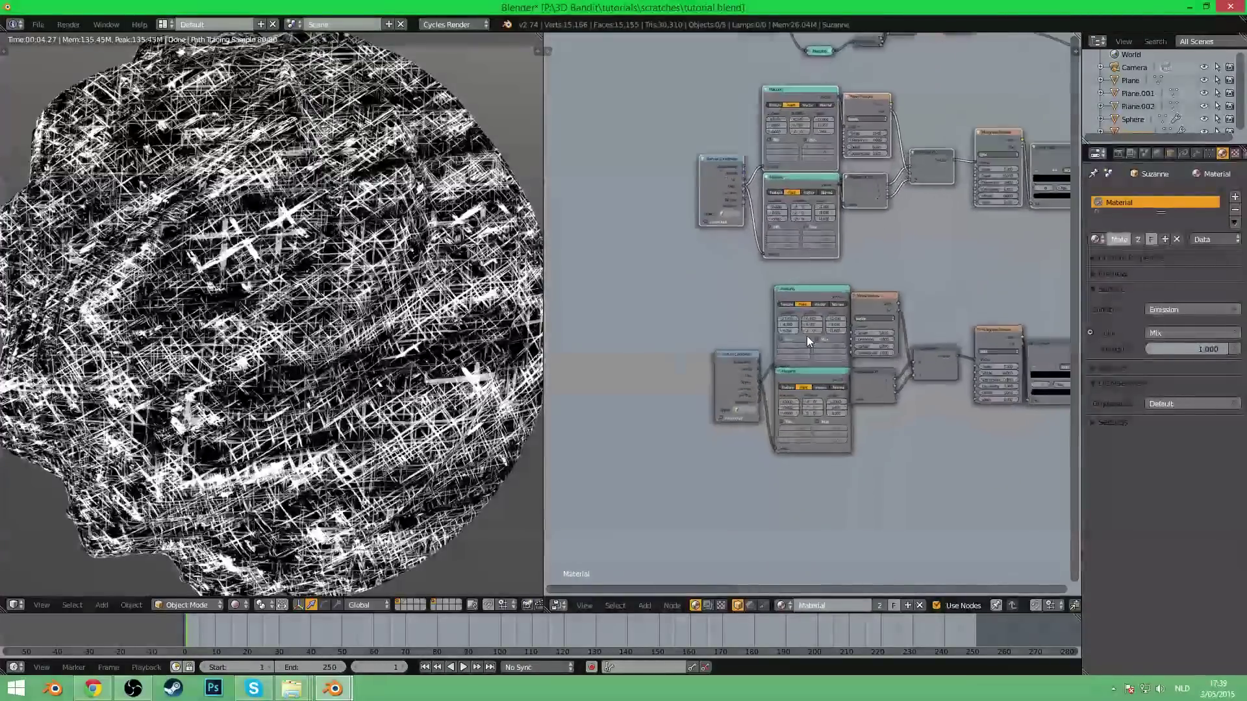
middle_click_drag(863, 443, 852, 392)
scroll(851, 392, "up", 4)
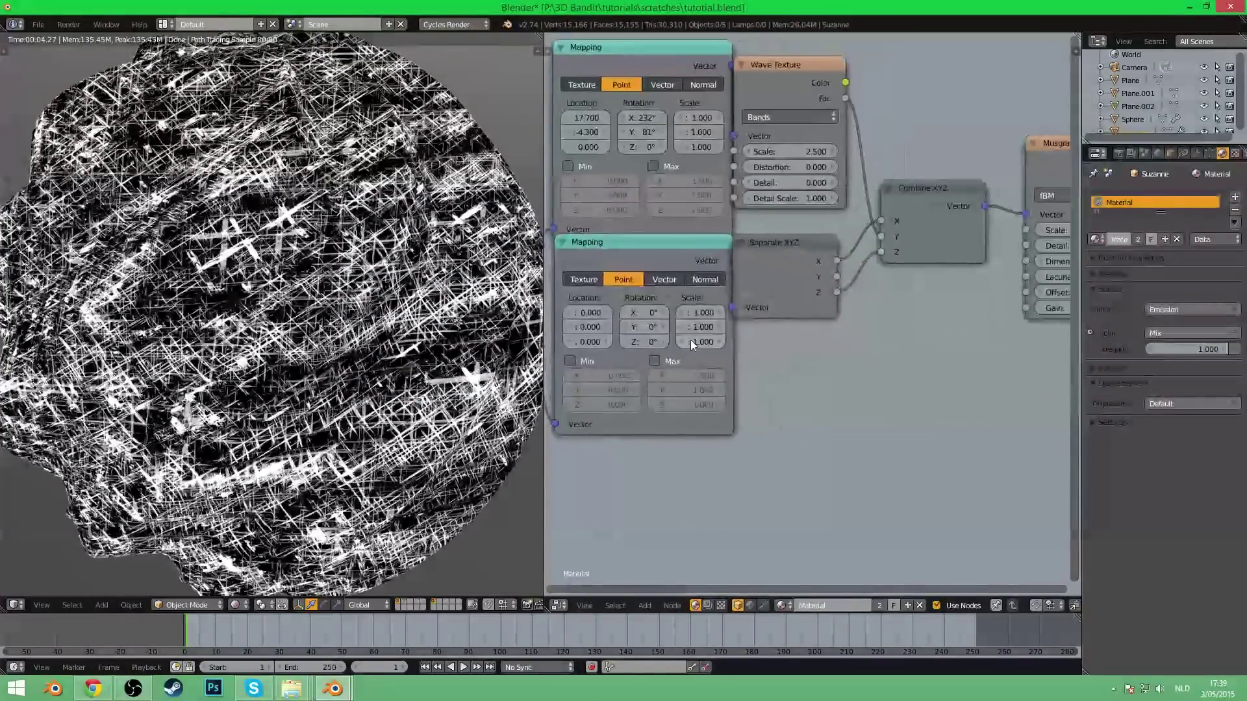
scroll(691, 340, "down", 4)
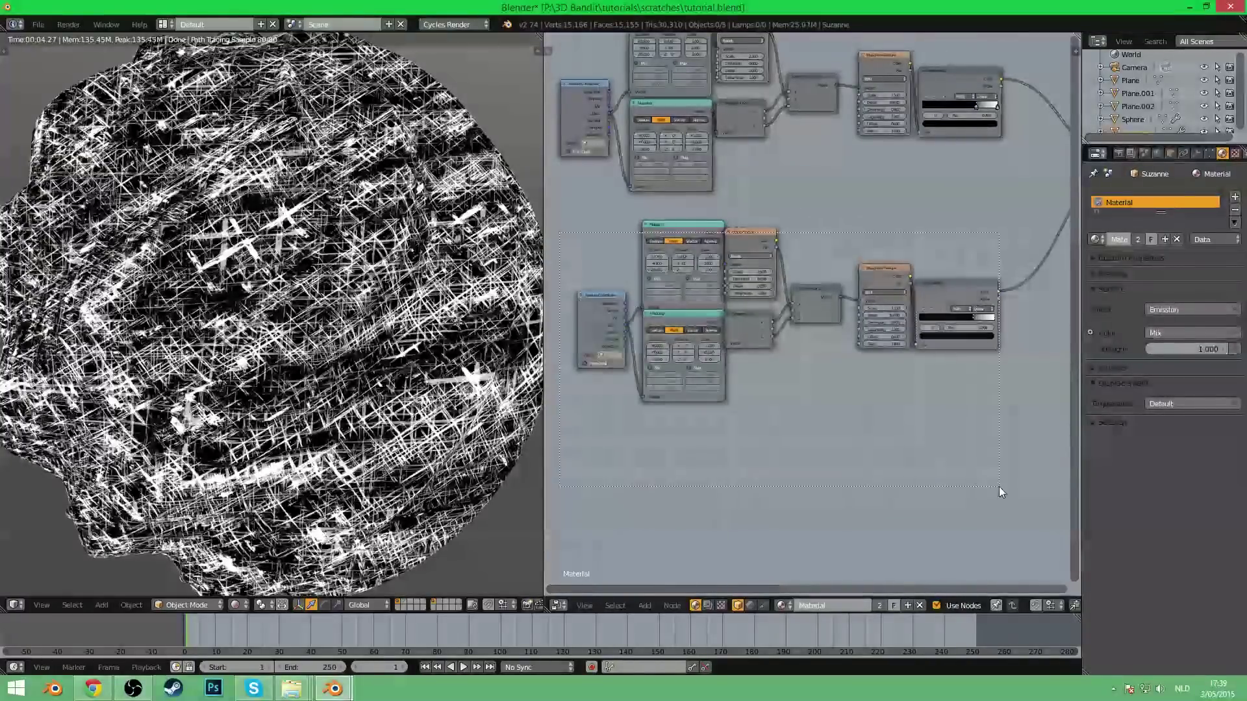
left_click_drag(999, 486, 1000, 489)
key("s")
left_click(1073, 569)
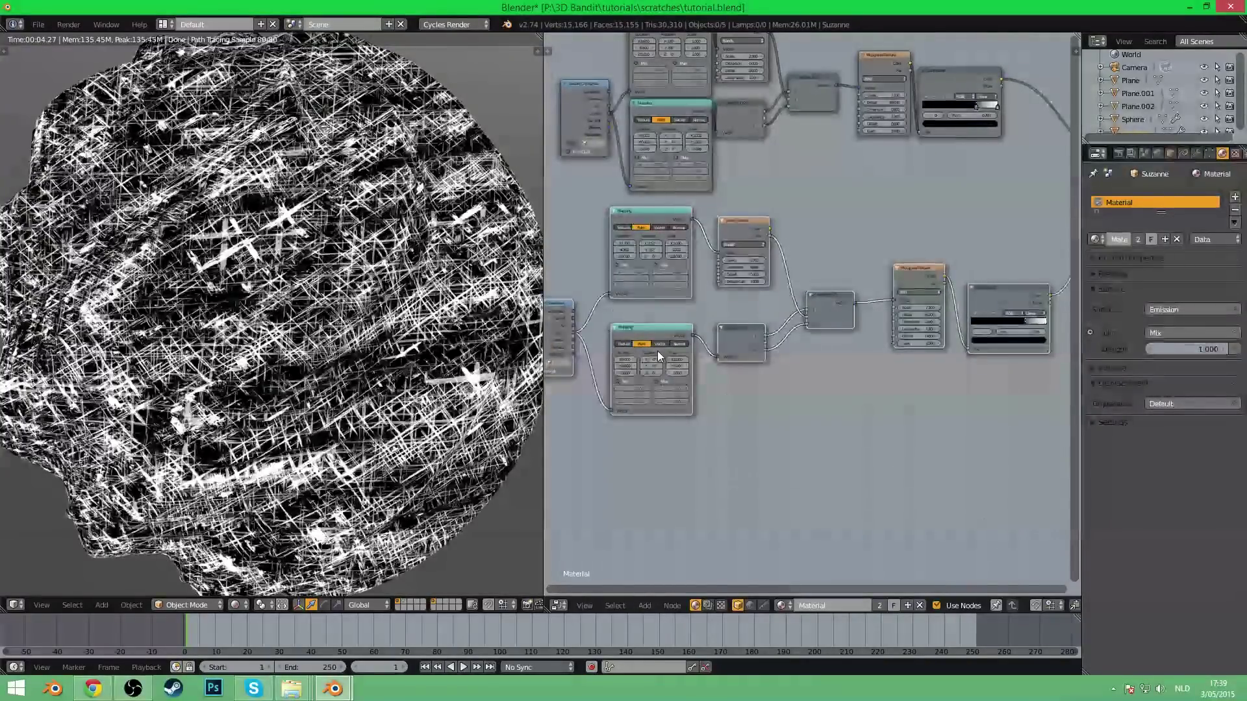
- Offset the Mapping nodes feeding Separate XYZ in the two lowest layers, with an X location of 3.4 for the bottom one
middle_click_drag(697, 423, 852, 447)
scroll(852, 447, "up", 8)
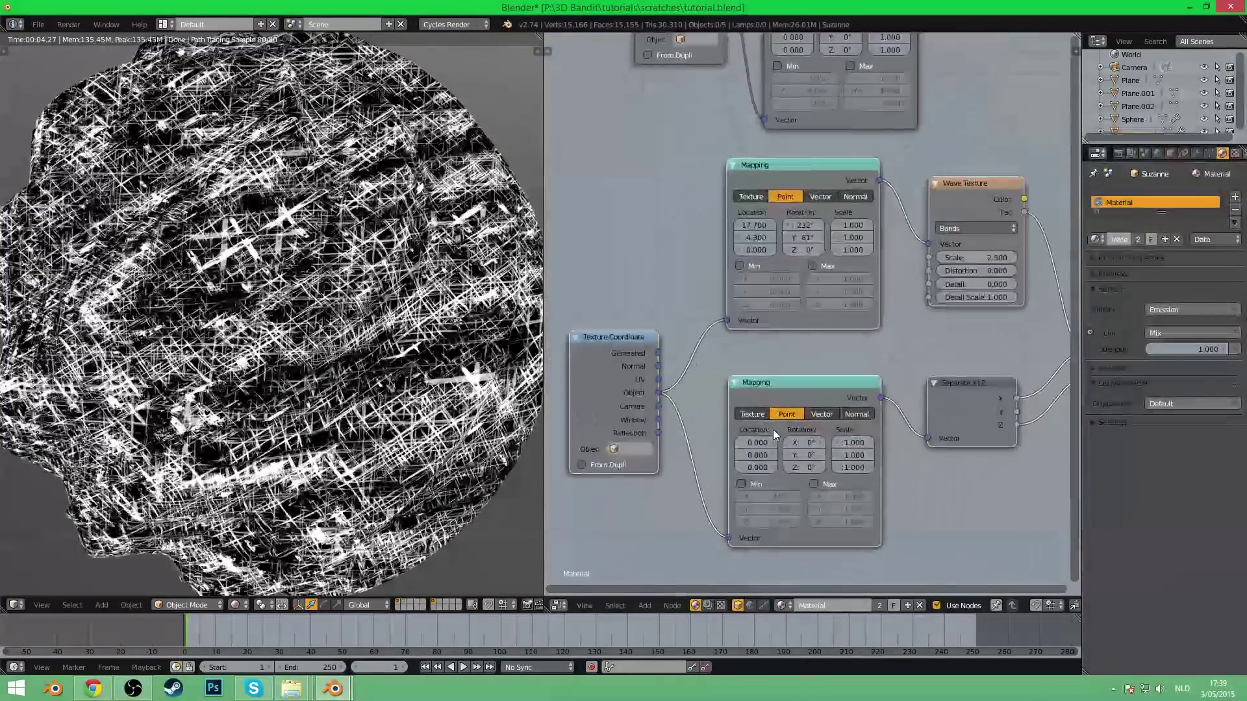
type("5.4")
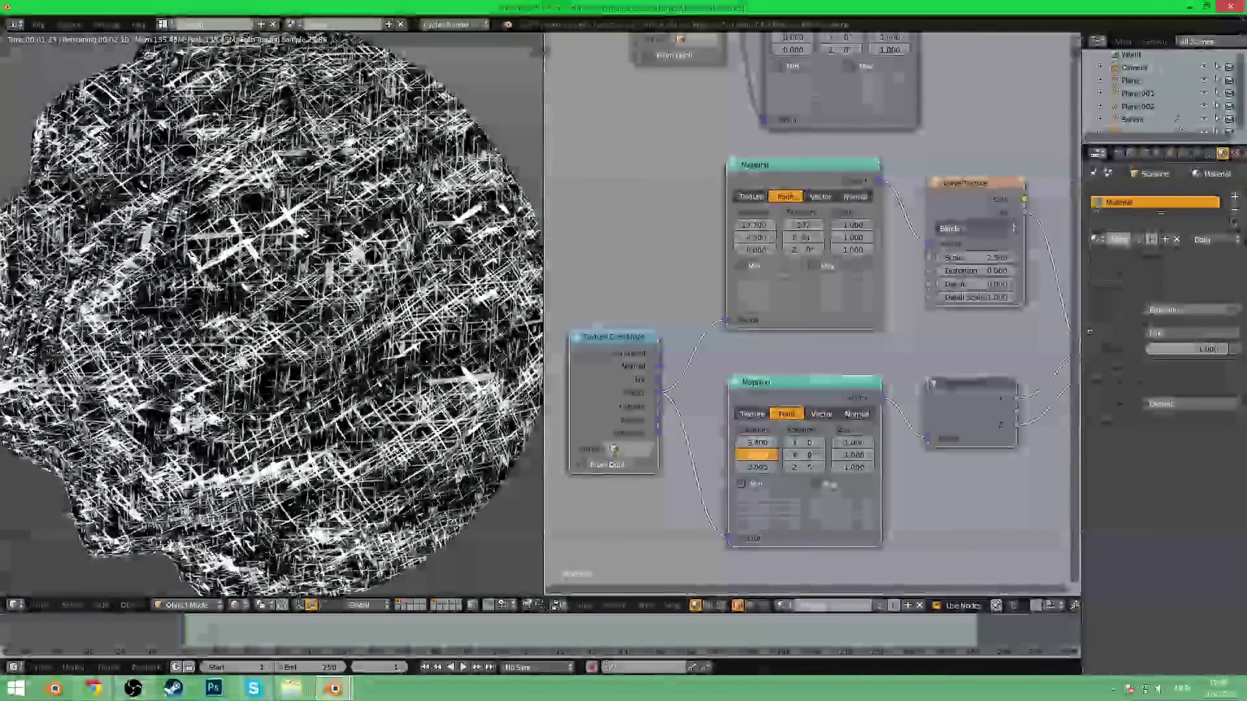
key("Tab")
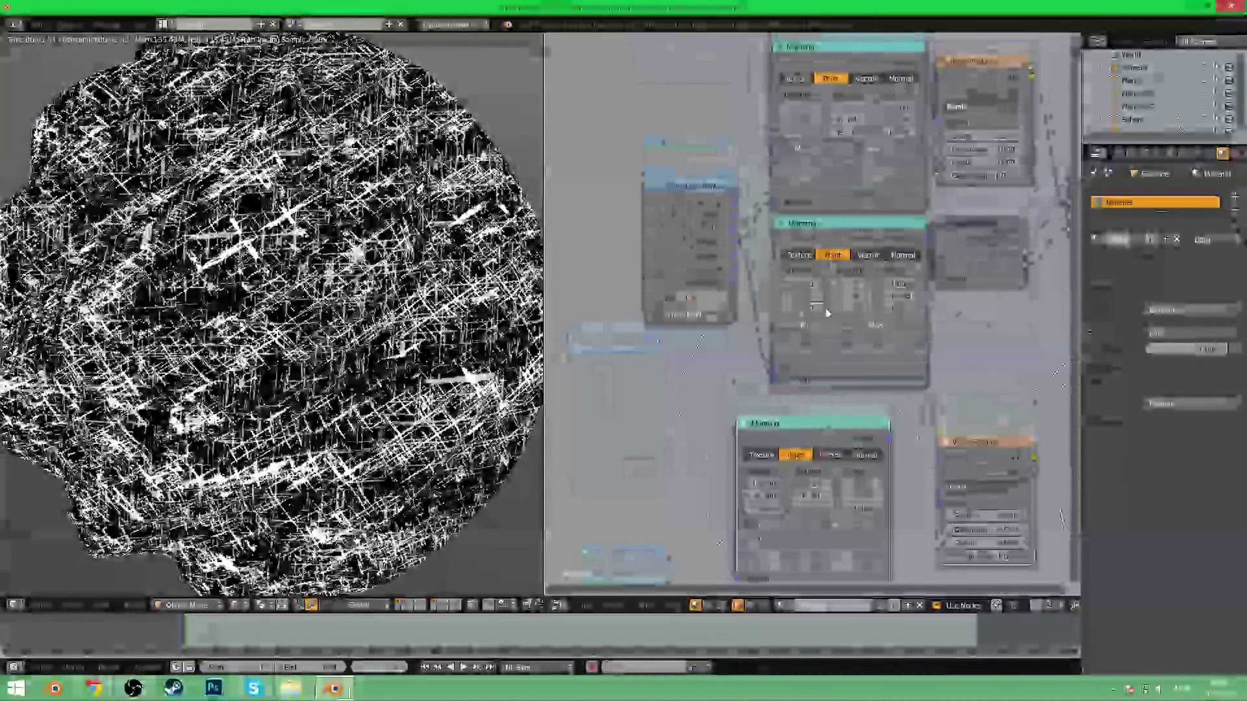
left_click_drag(802, 295, 821, 296)
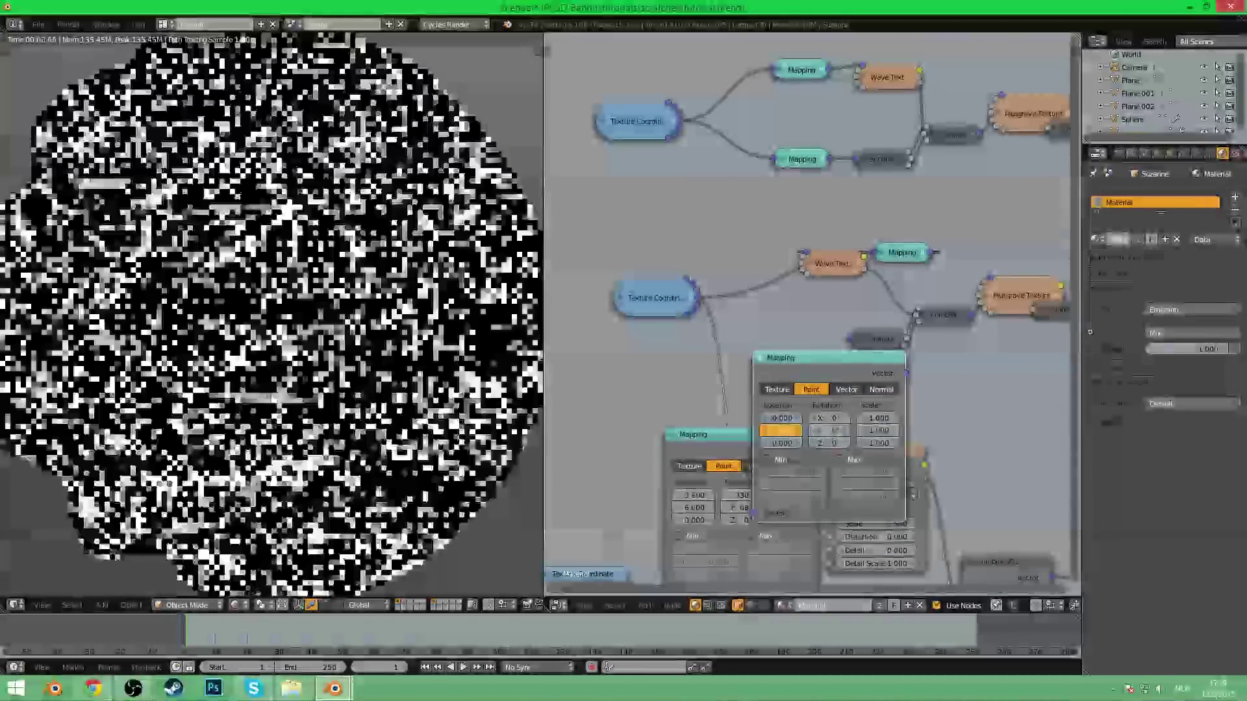
- Shift the locations of the top two layers' Separate XYZ Mapping nodes, expanding the first and collapsing the second layer's node
left_click_drag(781, 429, 786, 443)
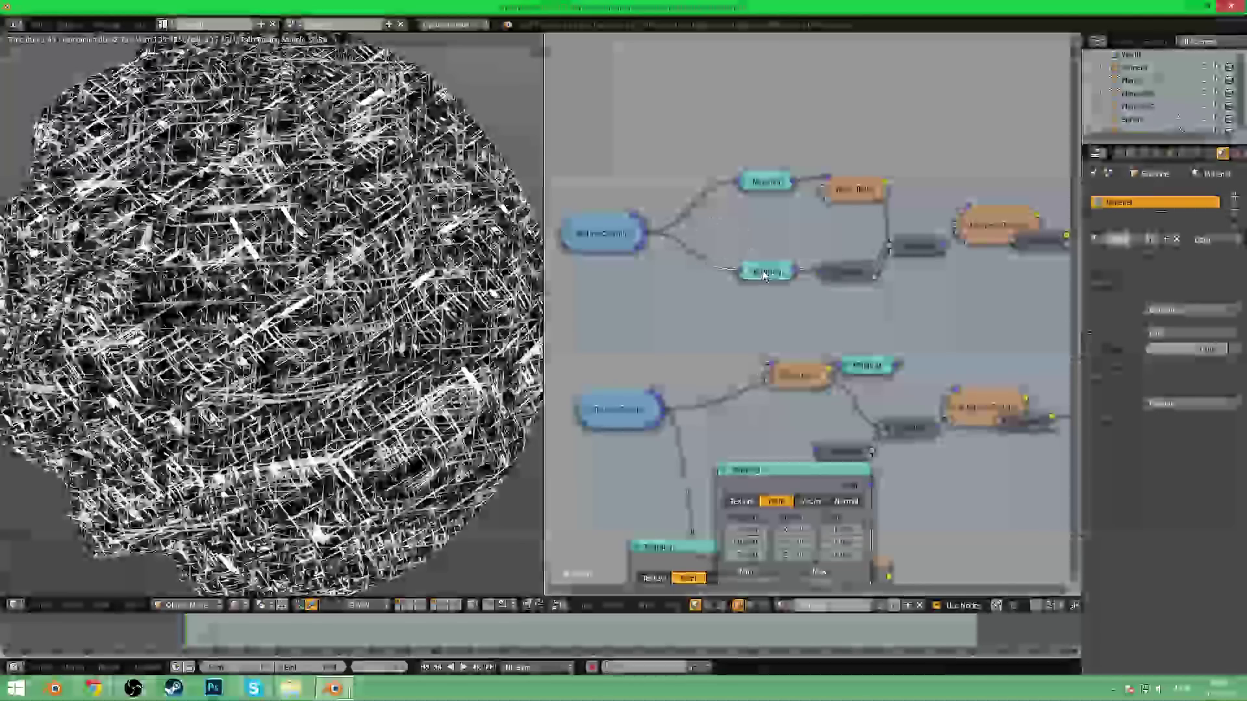
key("h")
mouse_move(772, 330)
left_mouse_down()
mouse_move(786, 330)
mouse_move(772, 344)
left_mouse_up()
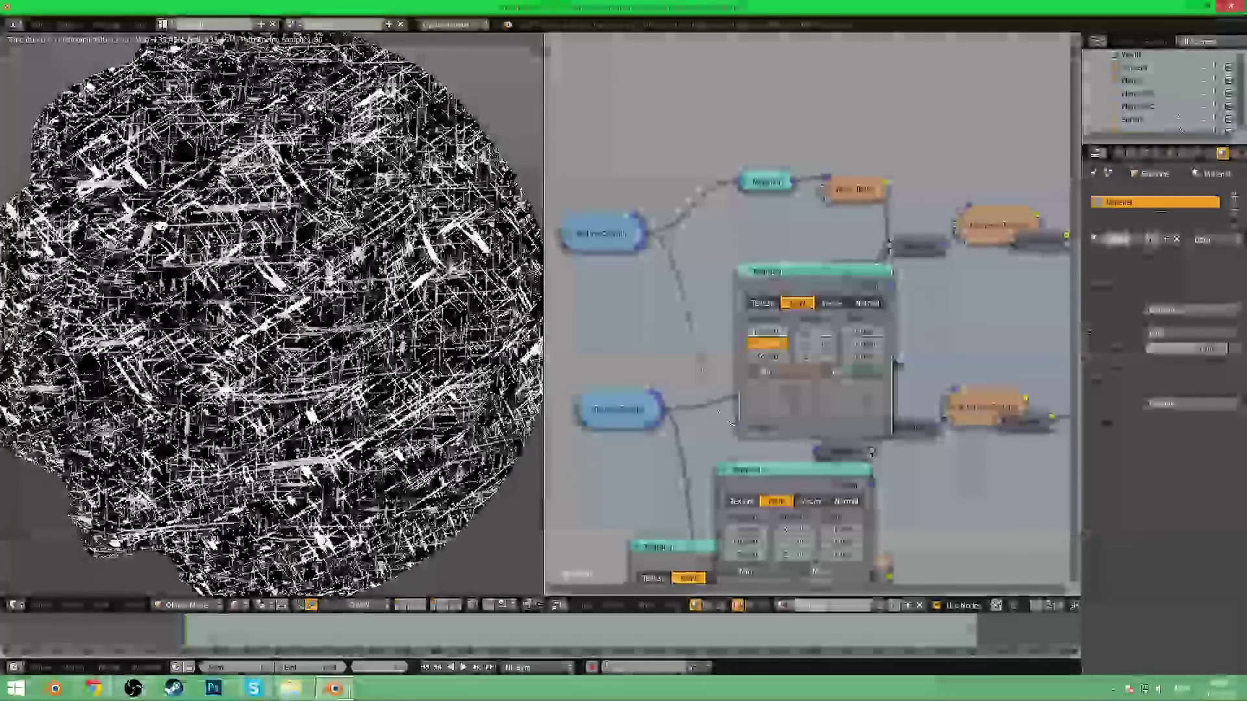
middle_click_drag(775, 423, 779, 177)
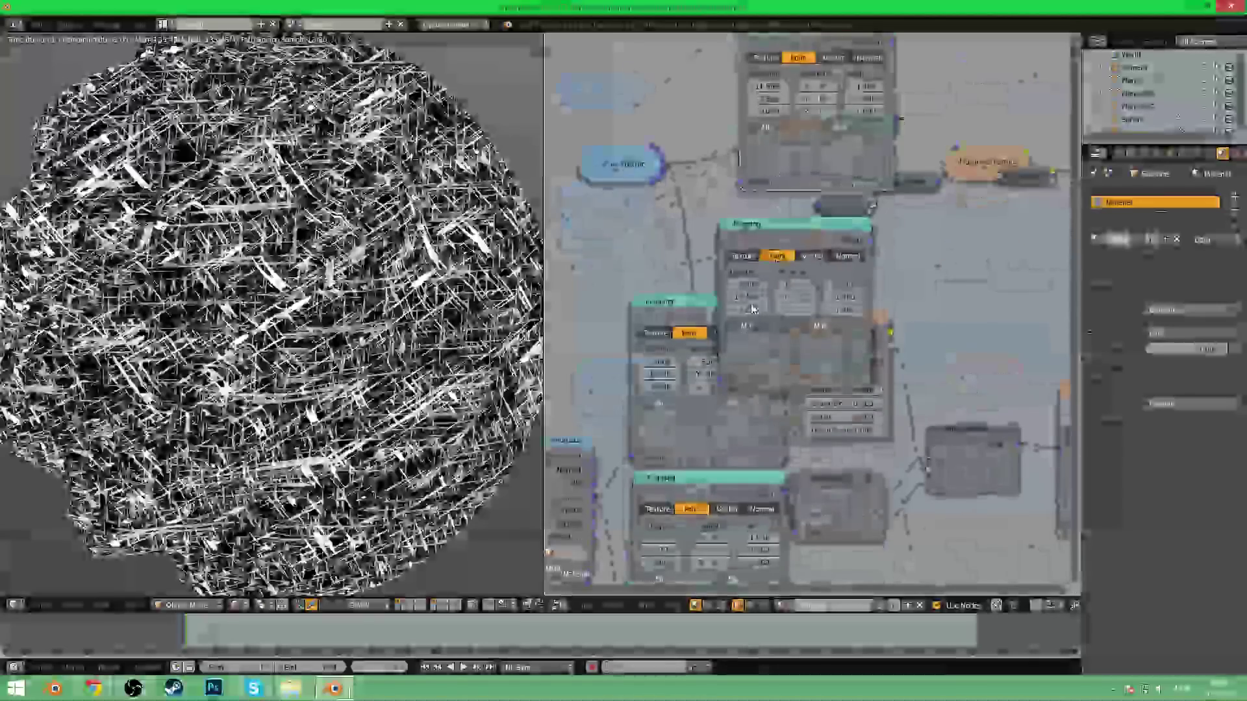
left_click_drag(751, 296, 749, 296)
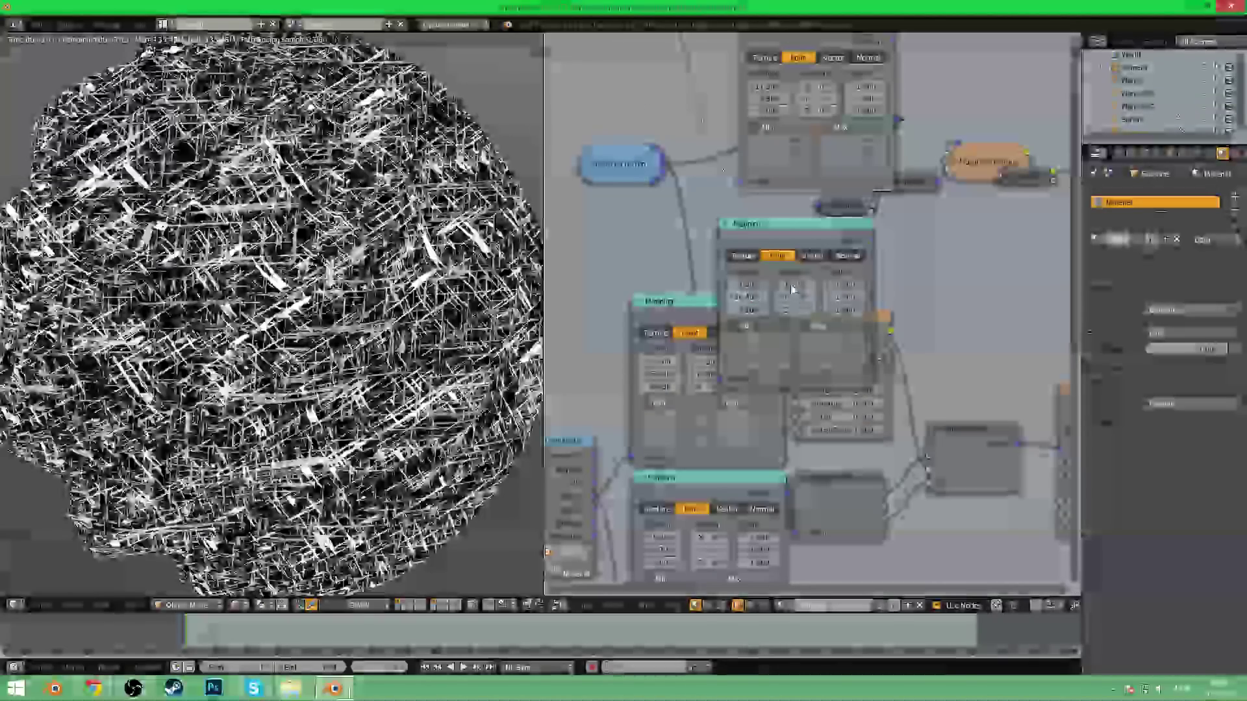
key("i")
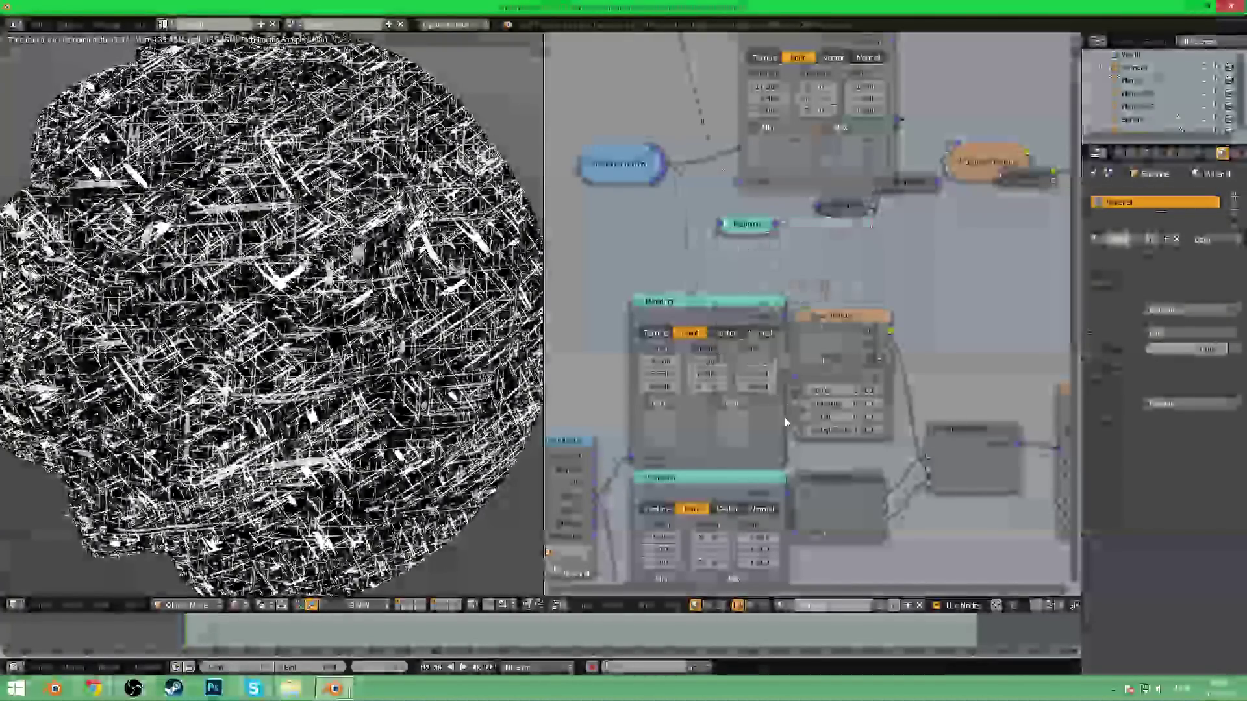
middle_click_drag(761, 245, 768, 184)
- Set the rotation of the third layer's Mapping node feeding Separate XYZ to Y 152° and Z 107°
key("i")
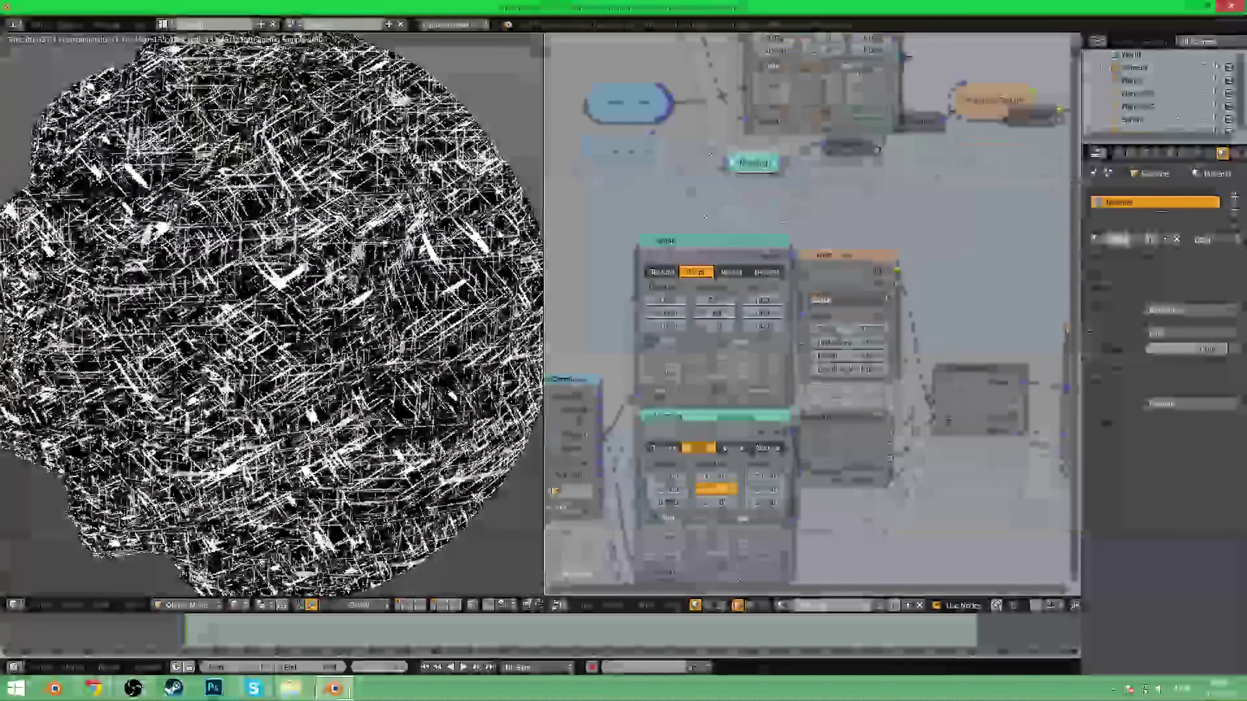
key("alt+i")
key("i")
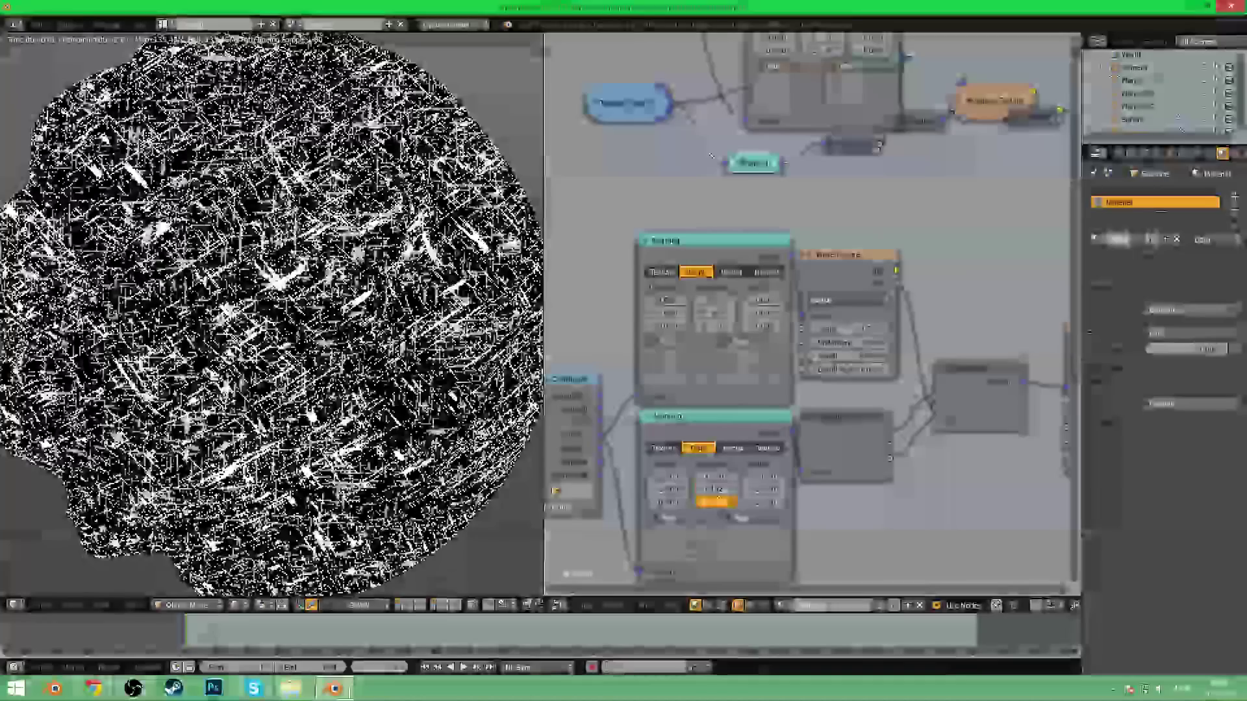
key("alt+i")
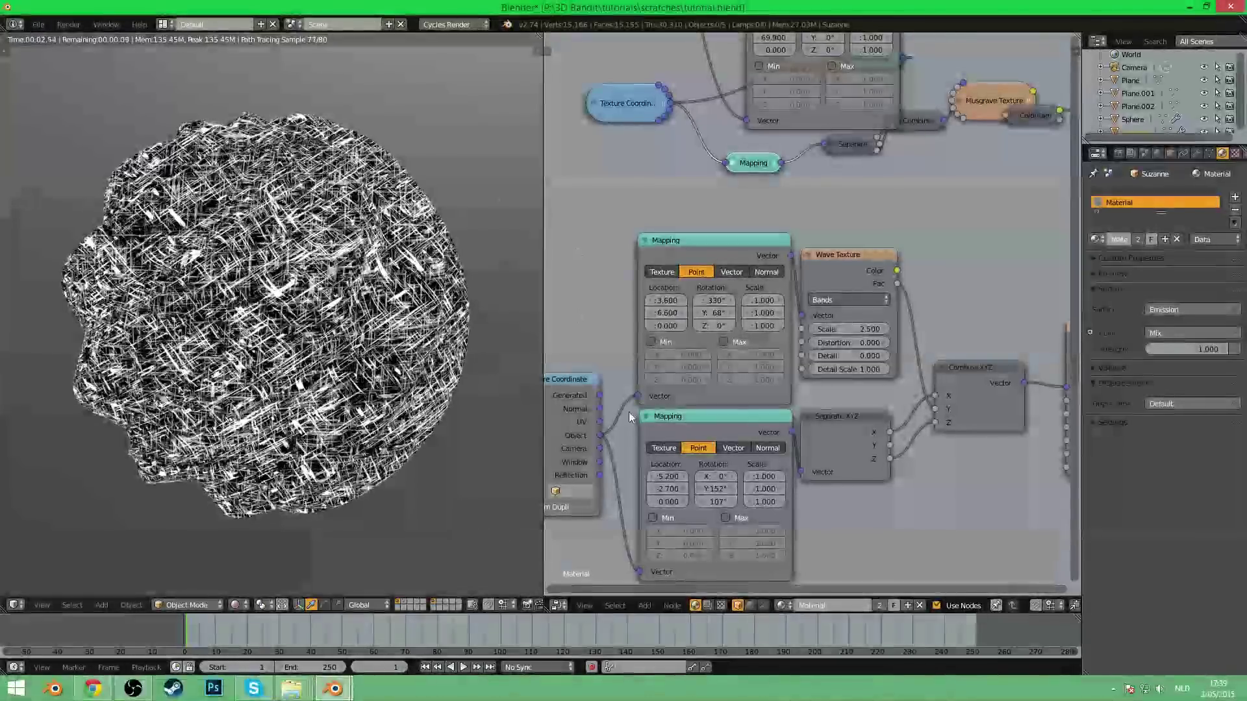
- Return to the shader end of the node tree and save the project
middle_click_drag(893, 396, 635, 372)
scroll(903, 344, "down", 6)
scroll(828, 378, "down", 5)
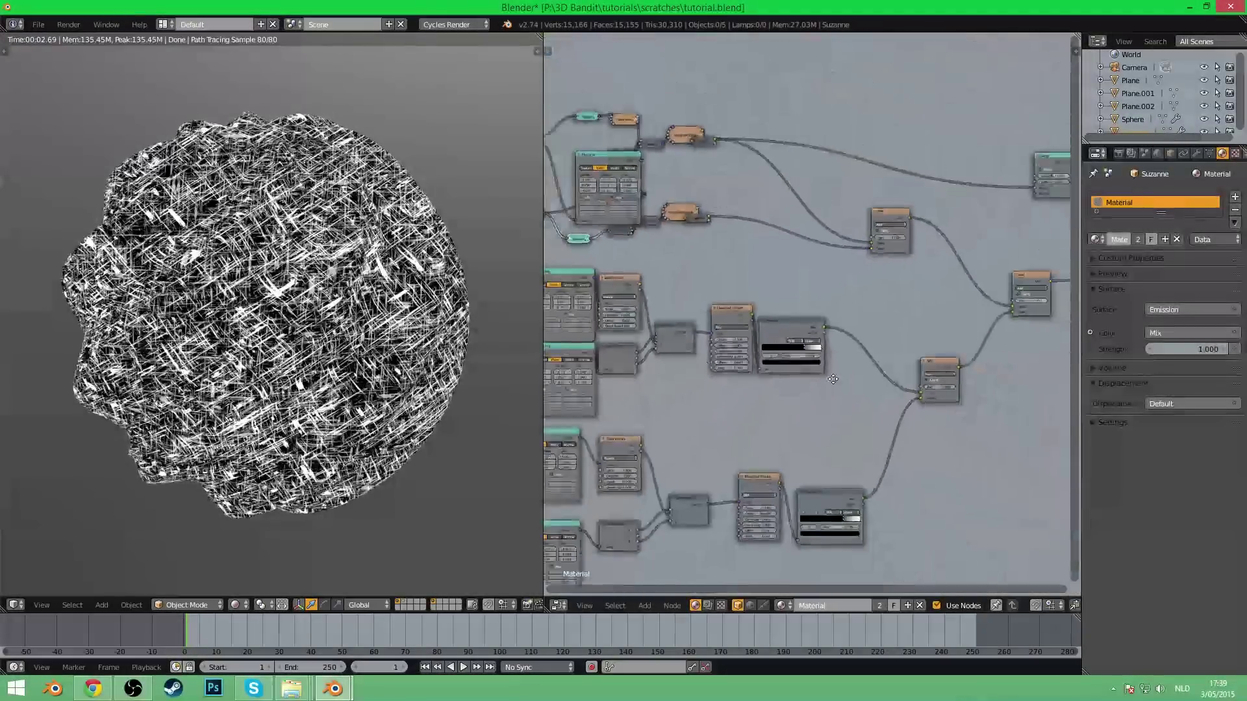
middle_click_drag(924, 351, 658, 387)
middle_click_drag(792, 306, 715, 345)
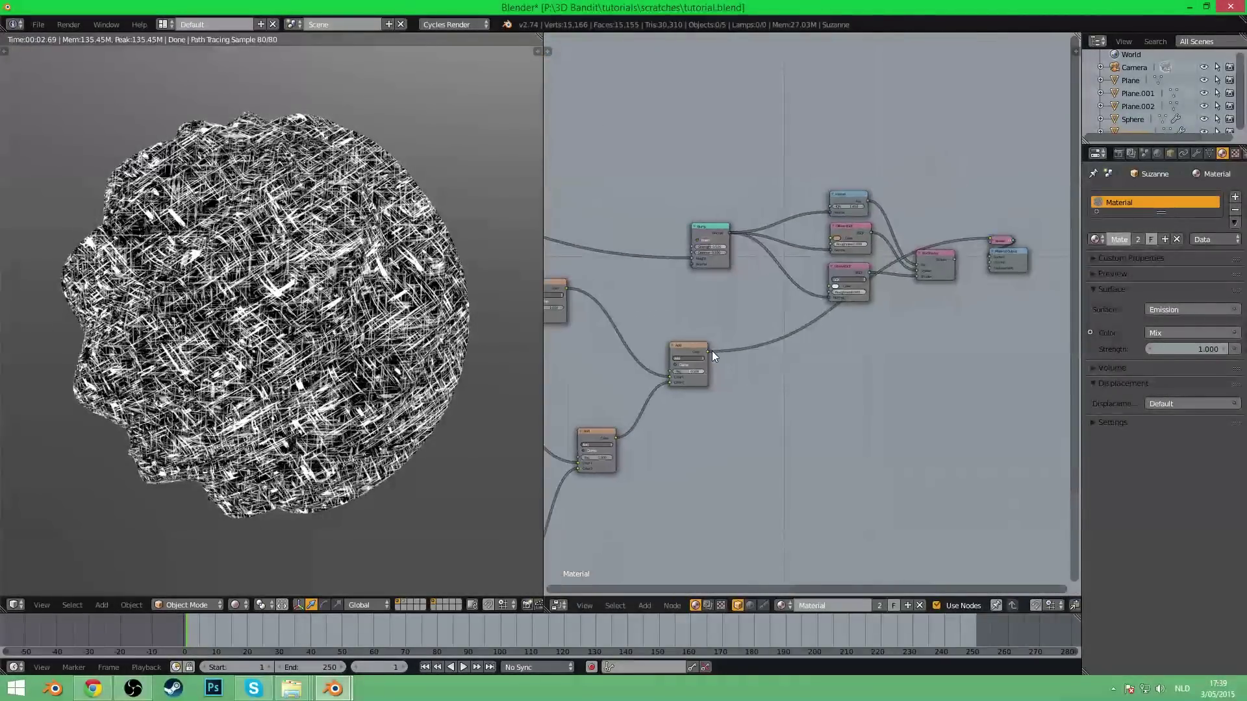
key("ctrl+s")
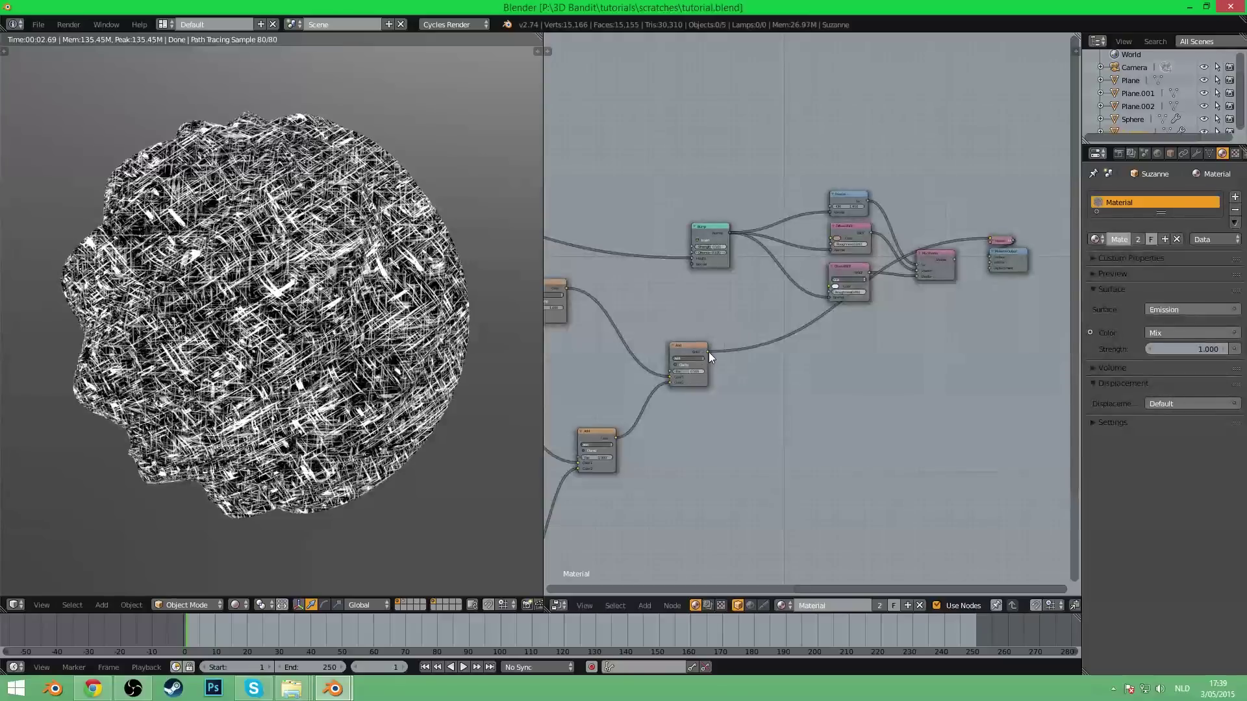
- Connect the final Add node's color output to the Bump node's Height input and preview the Bump
left_click_drag(706, 354, 692, 258)
scroll(703, 377, "up", 2)
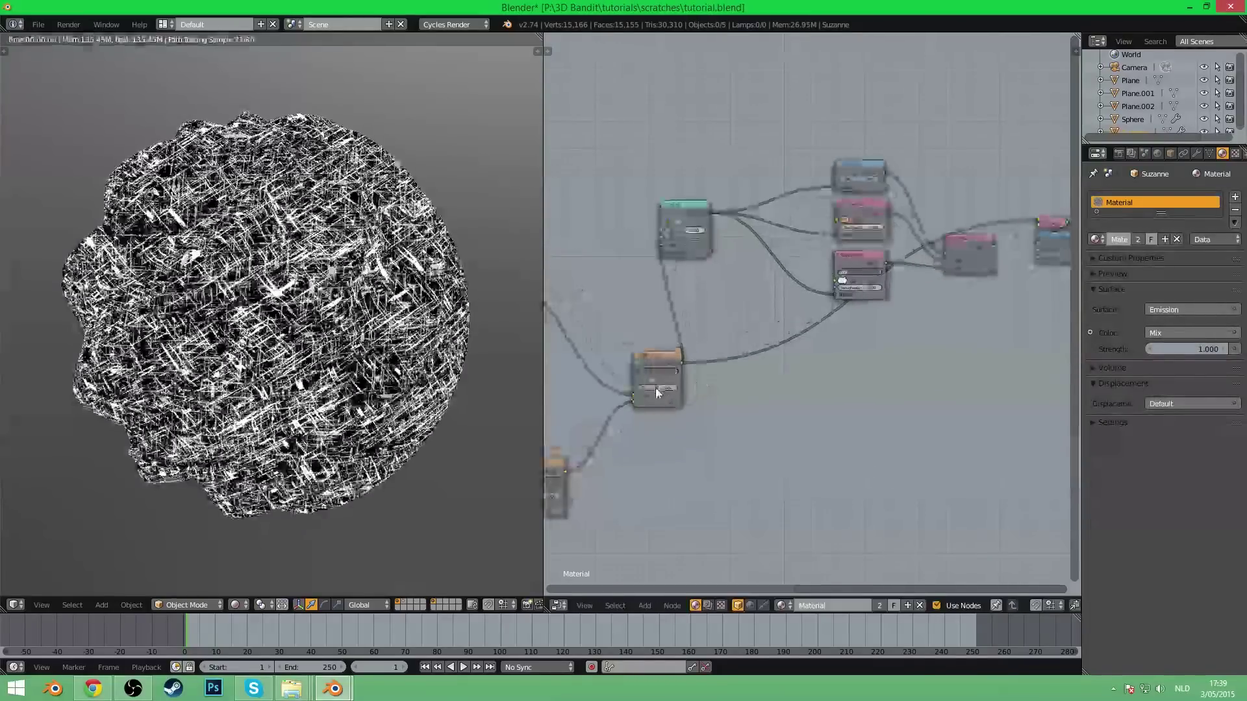
scroll(625, 173, "up", 2)
left_click(625, 173, "ctrl+shift")
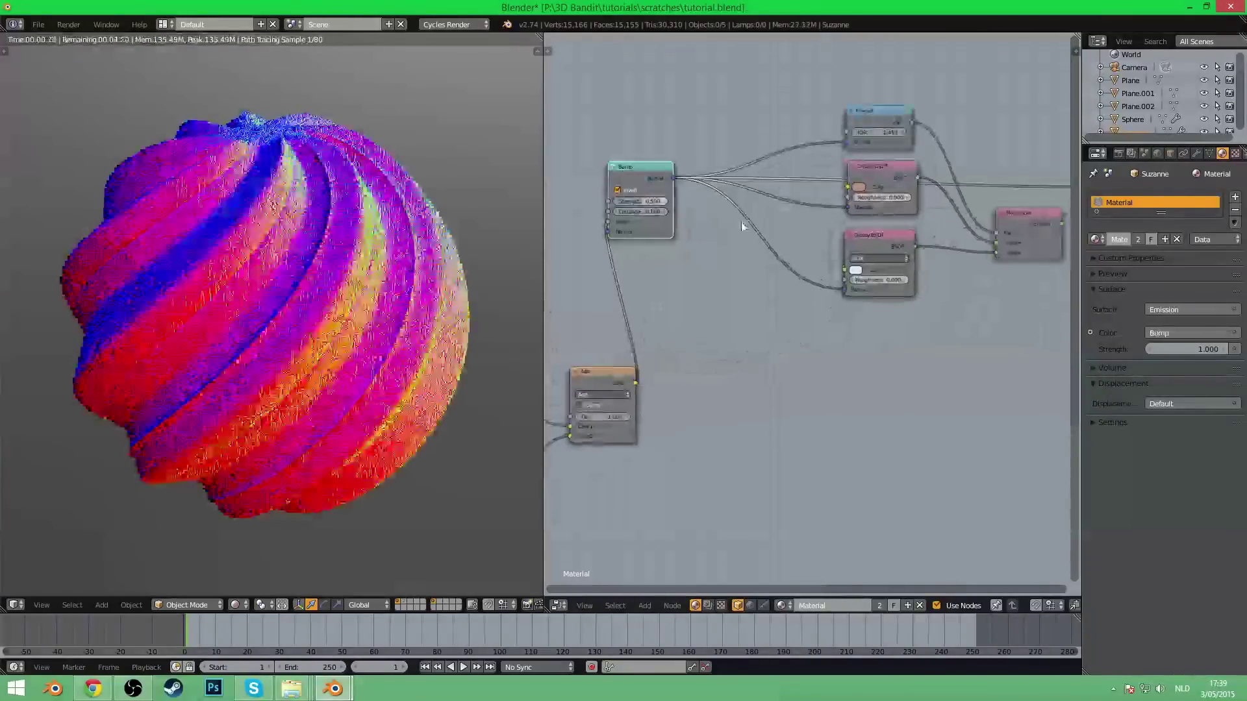
- Preview the Mix Shader that combines the Diffuse and Glossy shaders
middle_click_drag(745, 227, 668, 275)
scroll(777, 300, "up", 3)
middle_click_drag(777, 300, 584, 314)
left_click(793, 298, "ctrl+shift")
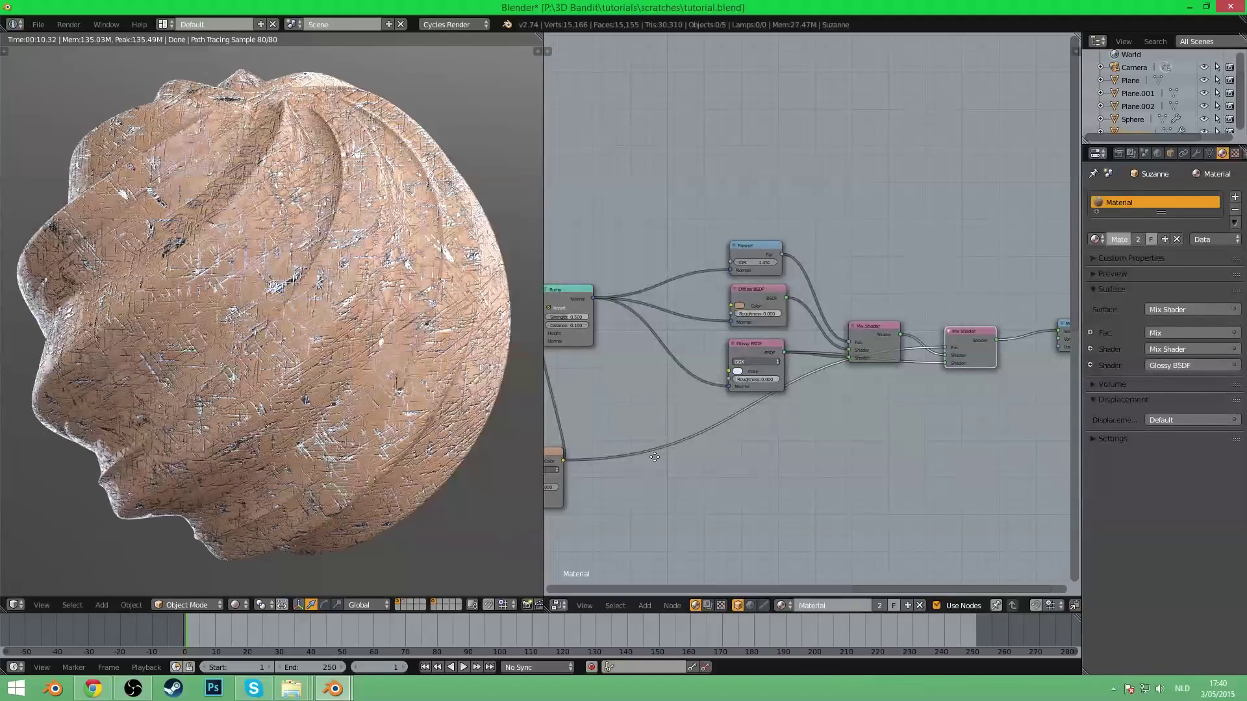
- Examine the complete four-layer node tree and the rotation settings of the bottom layer's wave Mapping node
middle_click_drag(655, 457, 924, 369)
scroll(926, 339, "down", 8)
scroll(734, 469, "down", 4)
middle_click_drag(734, 469, 831, 452)
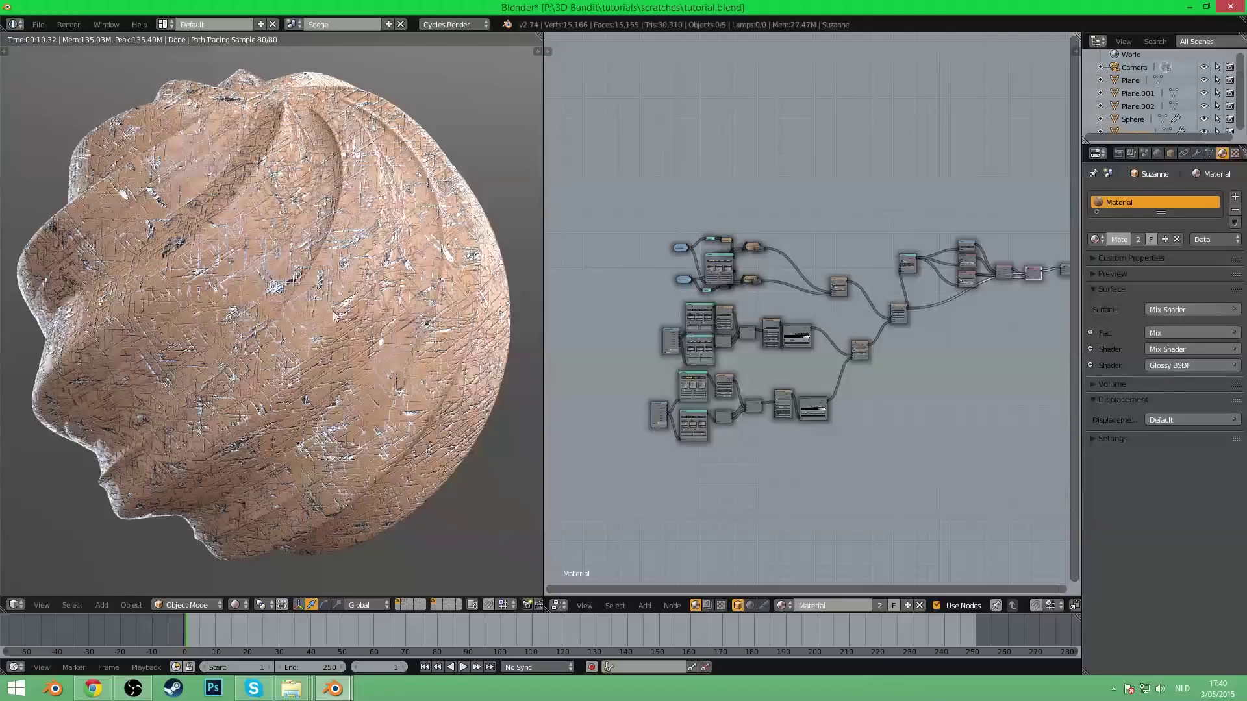
scroll(885, 419, "up", 5)
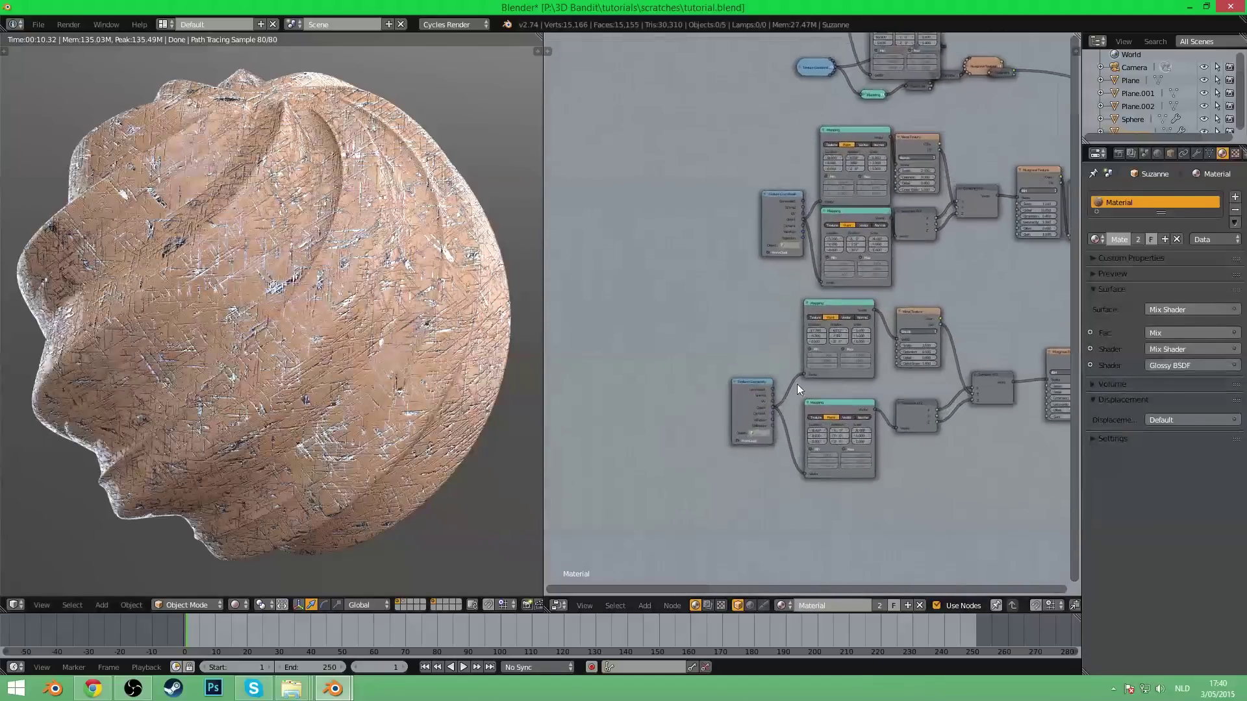
scroll(873, 425, "up", 4)
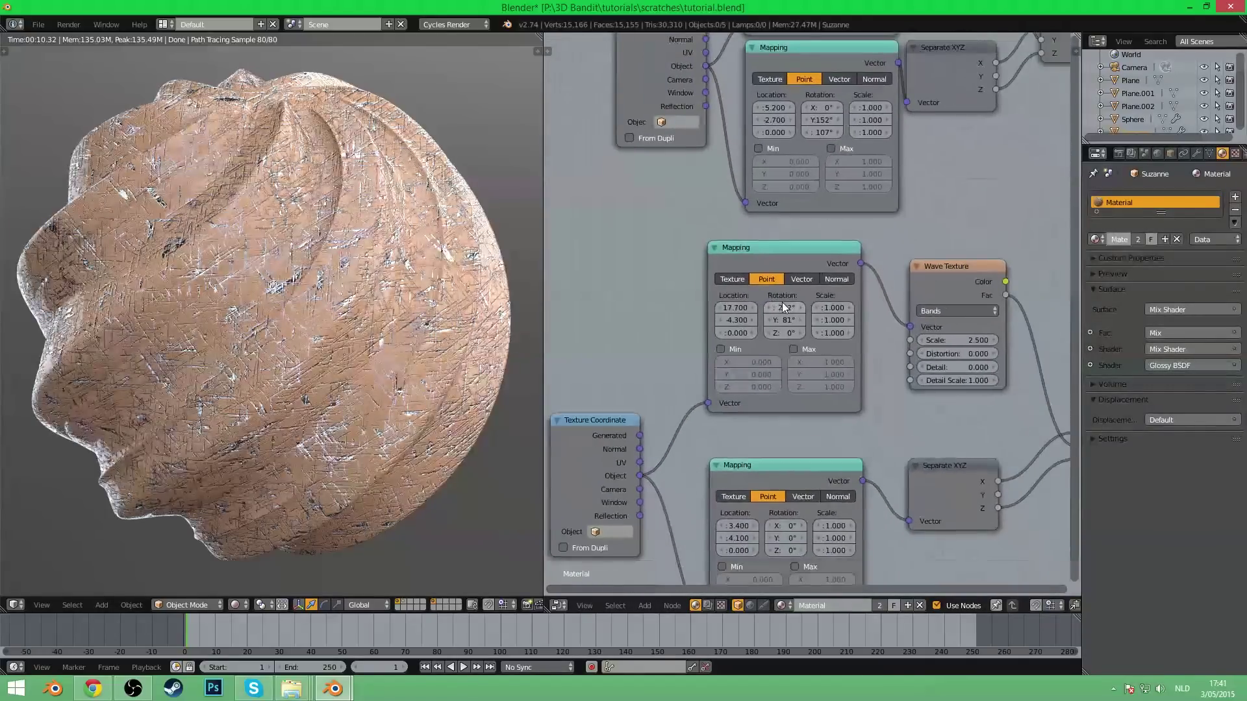
left_click_drag(782, 304, 785, 307)
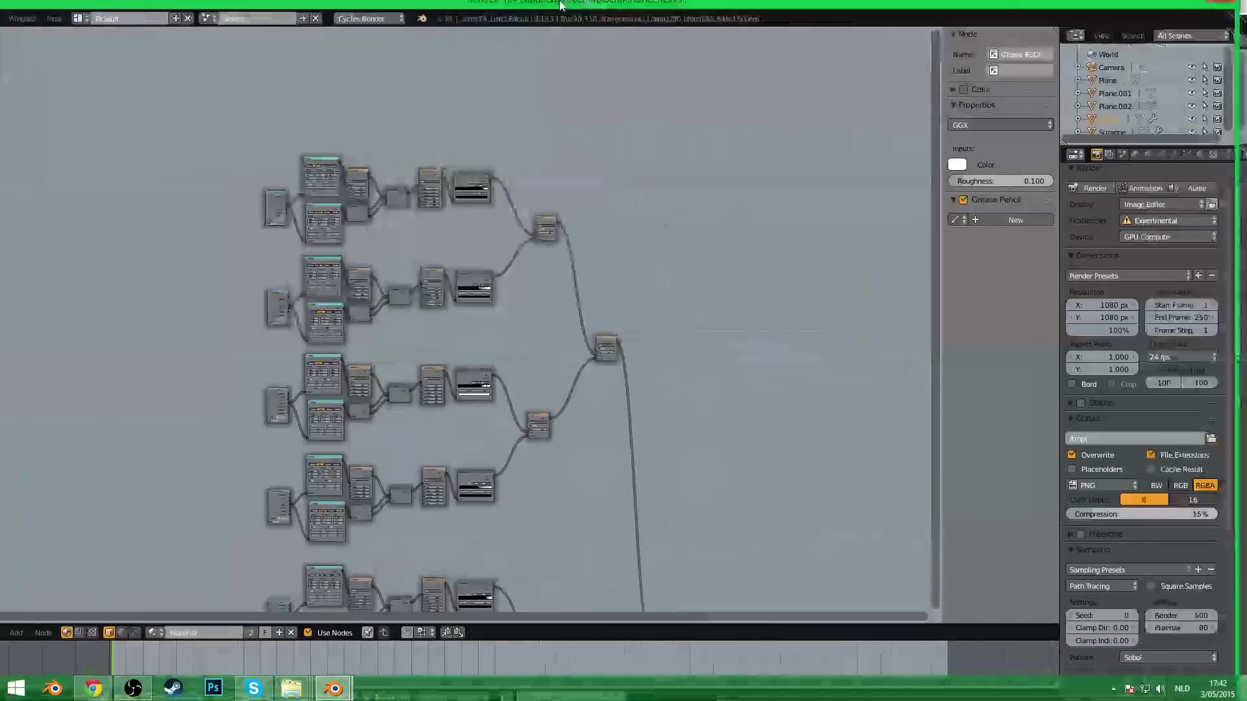
- Switch to the proceduralScratchesV3.blend window and examine its larger scratches node tree in full
left_click_drag(559, 4, 560, 0)
scroll(657, 357, "down", 4)
middle_click_drag(653, 394, 630, 270)
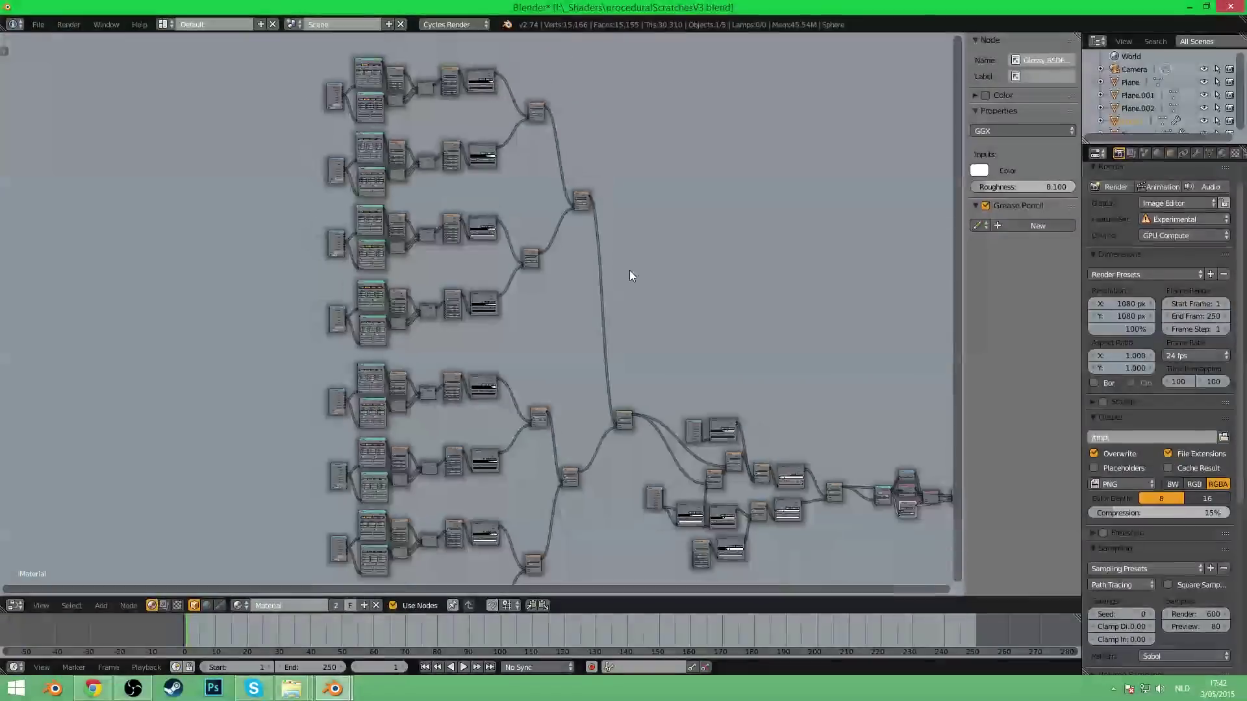
scroll(649, 306, "down", 6)
middle_click_drag(637, 346, 578, 333)
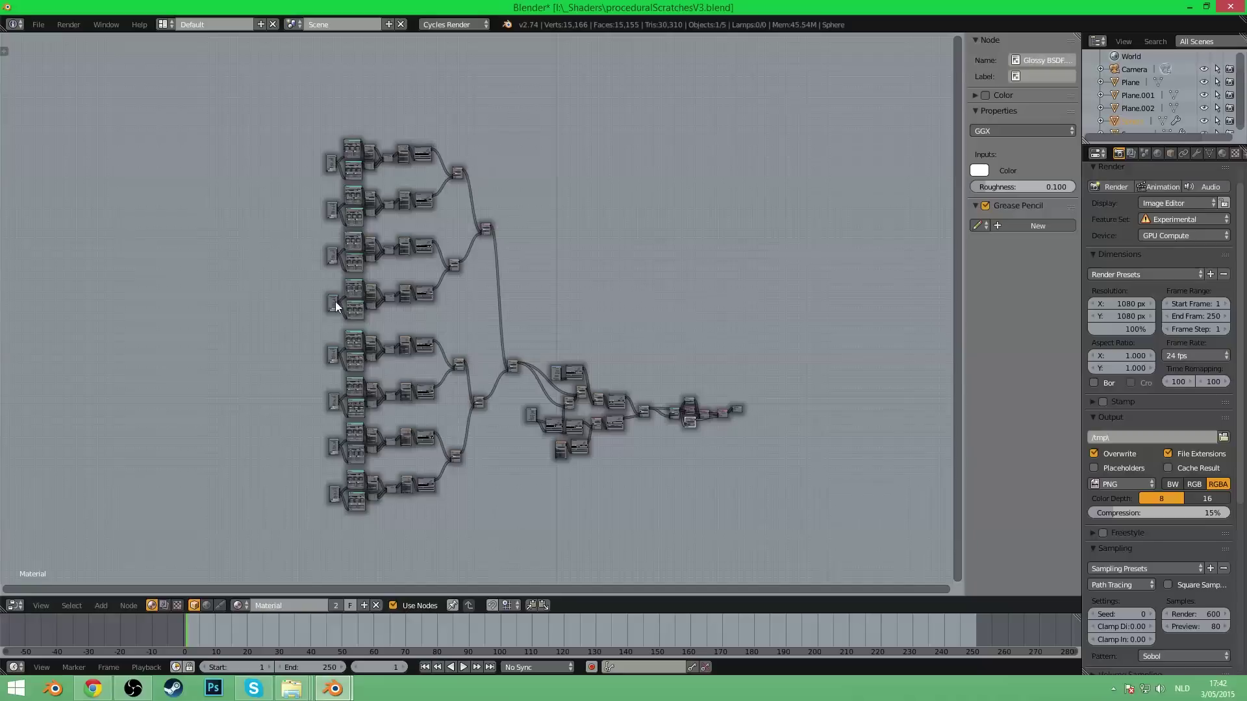